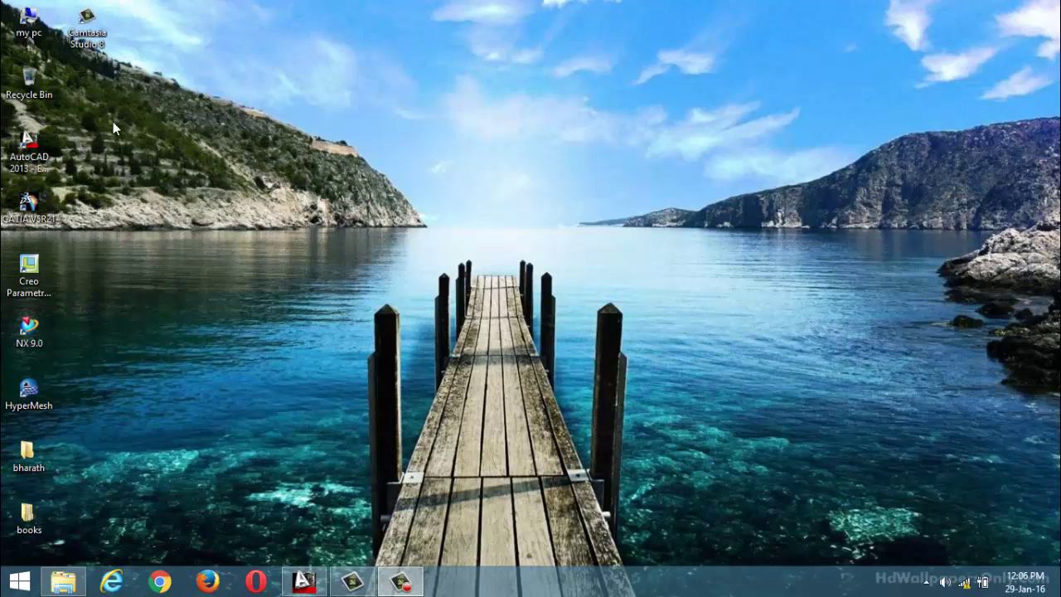
# Restore the AutoCAD 2013 window and browse the Modify menu without choosing a command
pyautogui.click(304, 582)
pyautogui.click(396, 27)
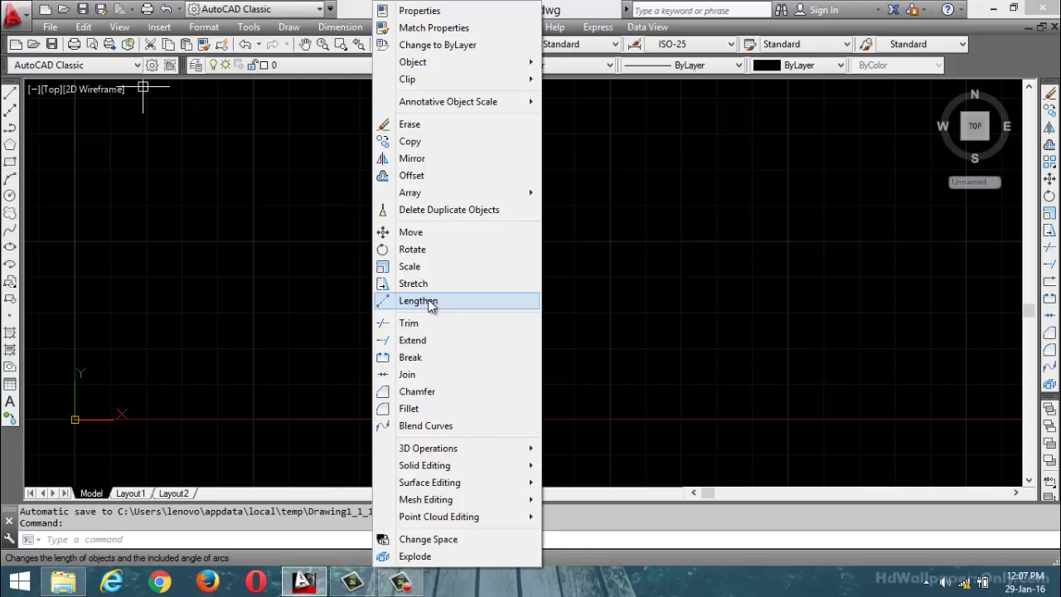
pyautogui.press('Escape')
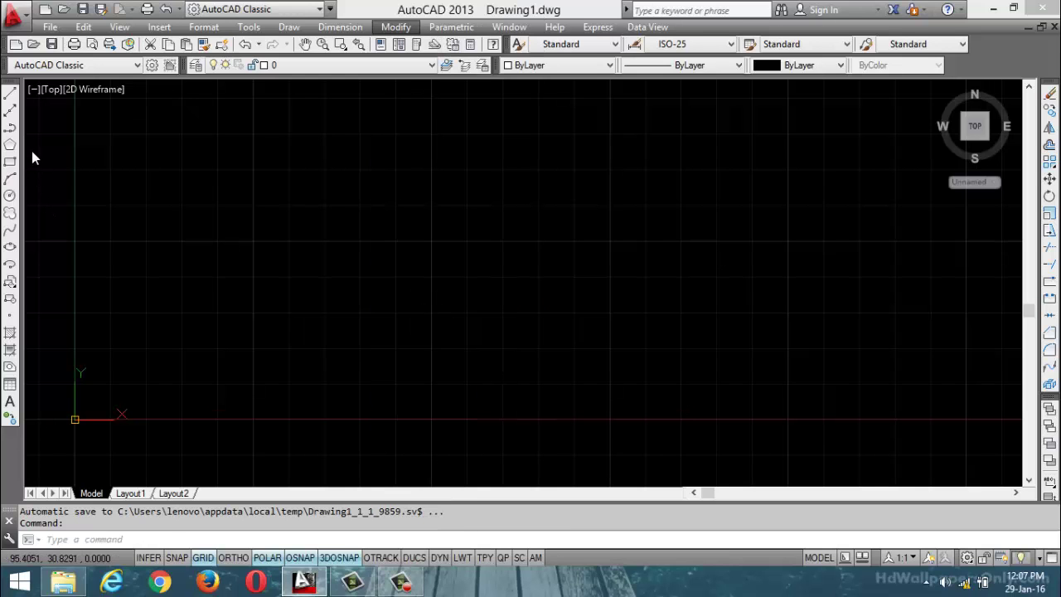
# Draw a 100-unit horizontal line
pyautogui.click(11, 94)
pyautogui.click(220, 285)
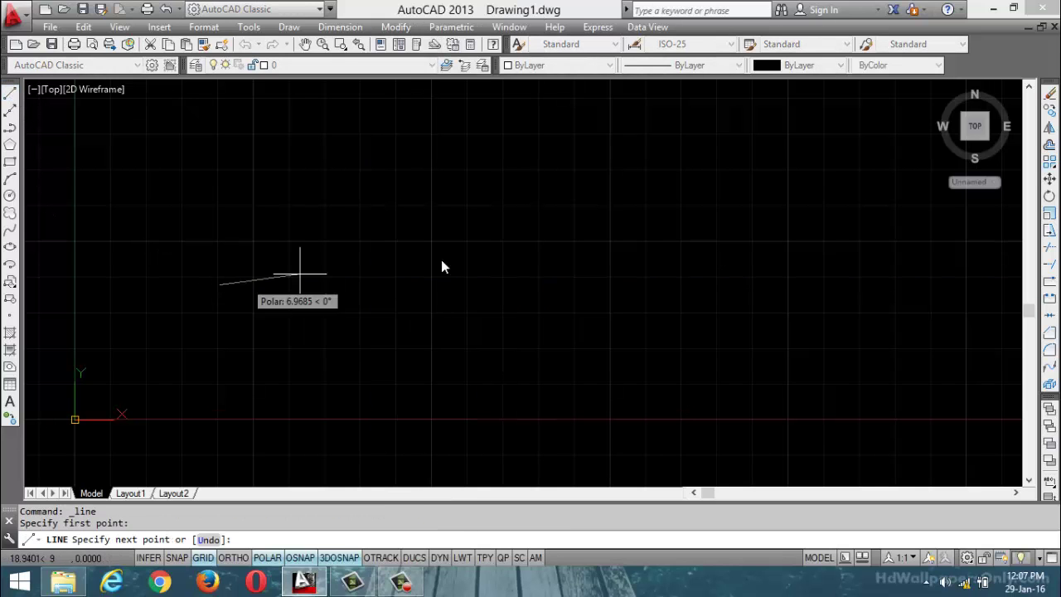
pyautogui.write('100')
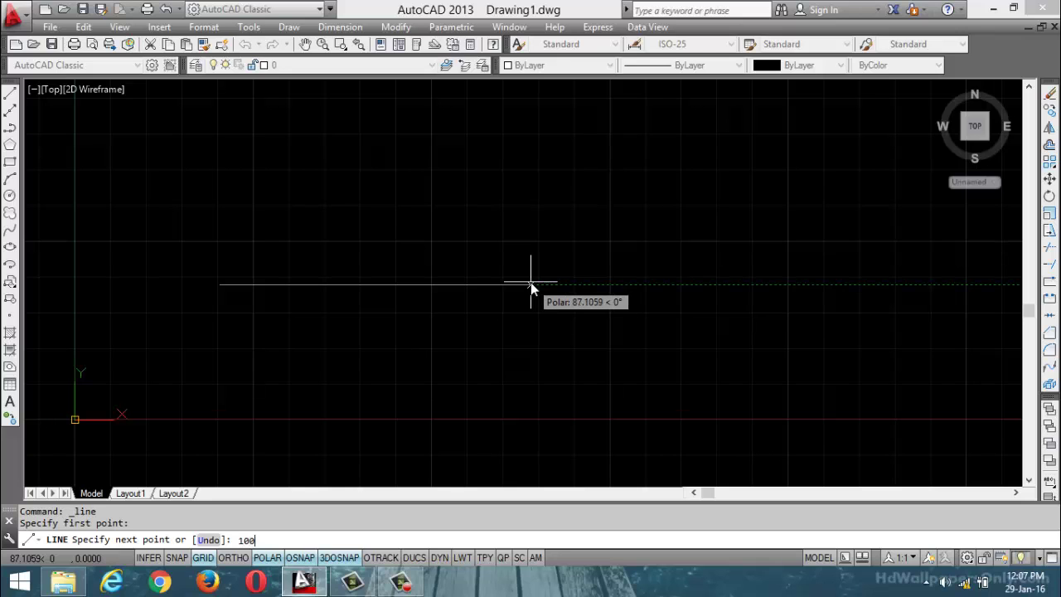
pyautogui.press('Return')
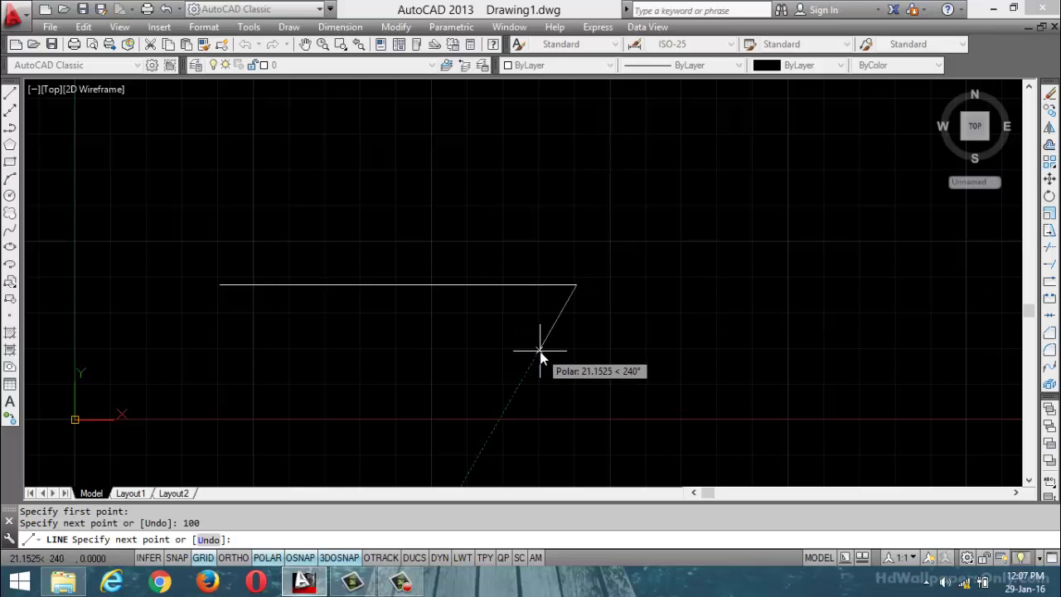
pyautogui.press('Return')
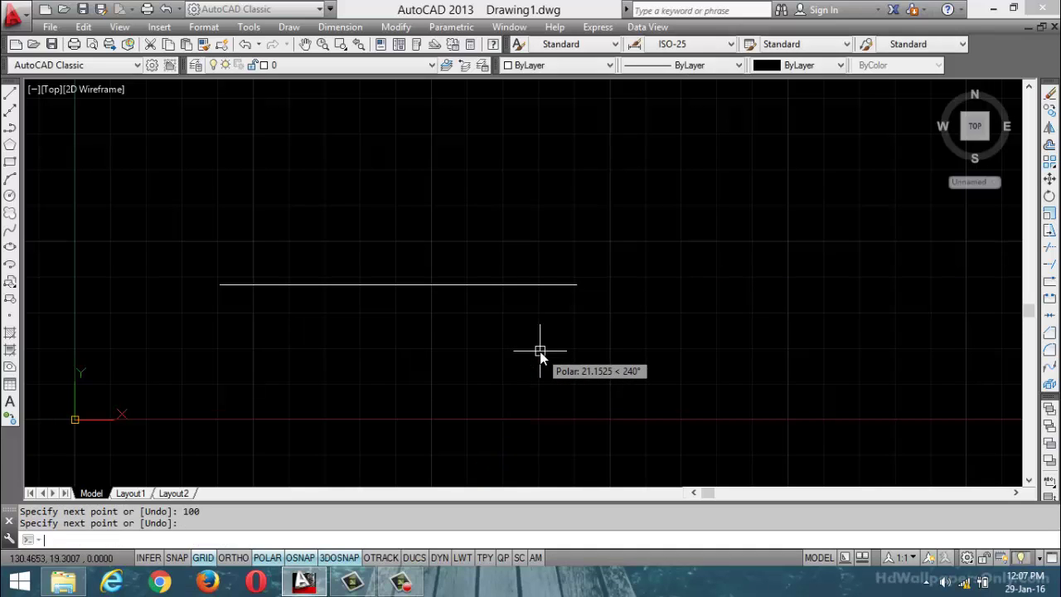
pyautogui.scroll(-2, 454, 316)
pyautogui.scroll(2, 453, 318)
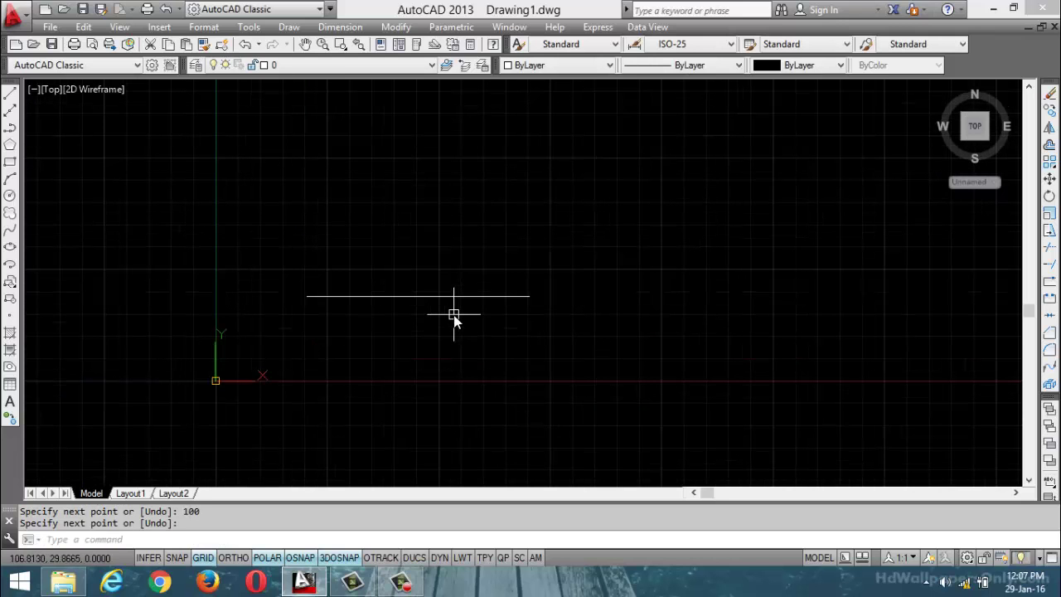
# Draw a three-point arc to the right of the line
pyautogui.click(15, 179)
pyautogui.click(706, 349)
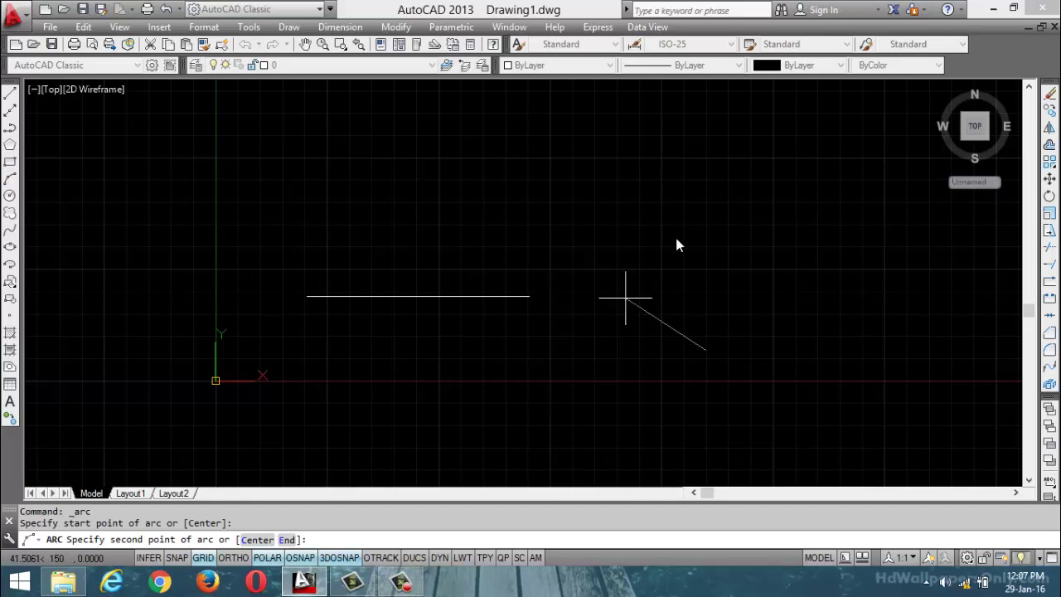
pyautogui.click(851, 234)
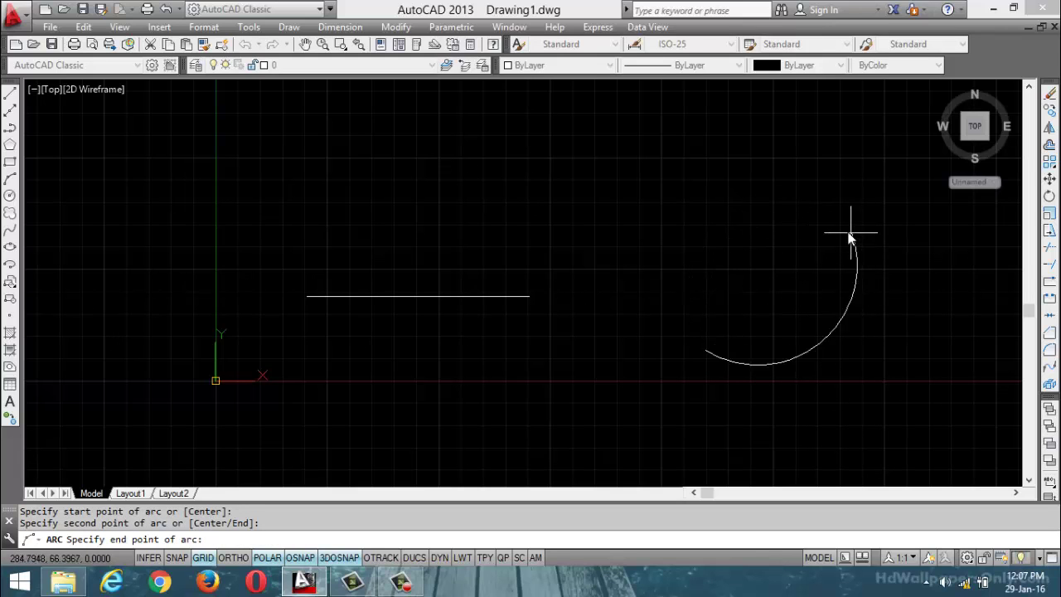
pyautogui.click(876, 245)
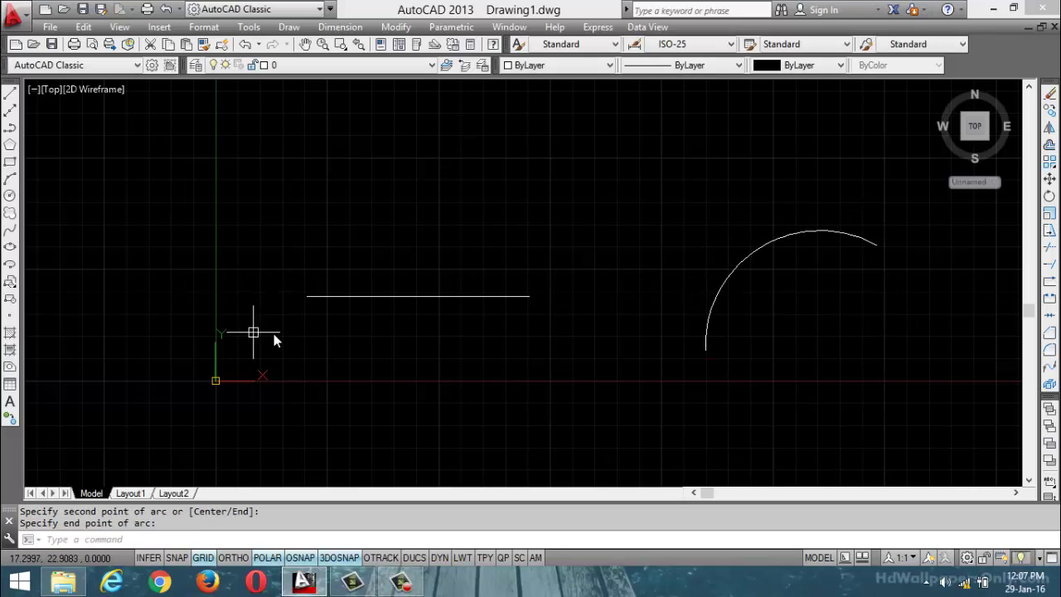
pyautogui.click(340, 296)
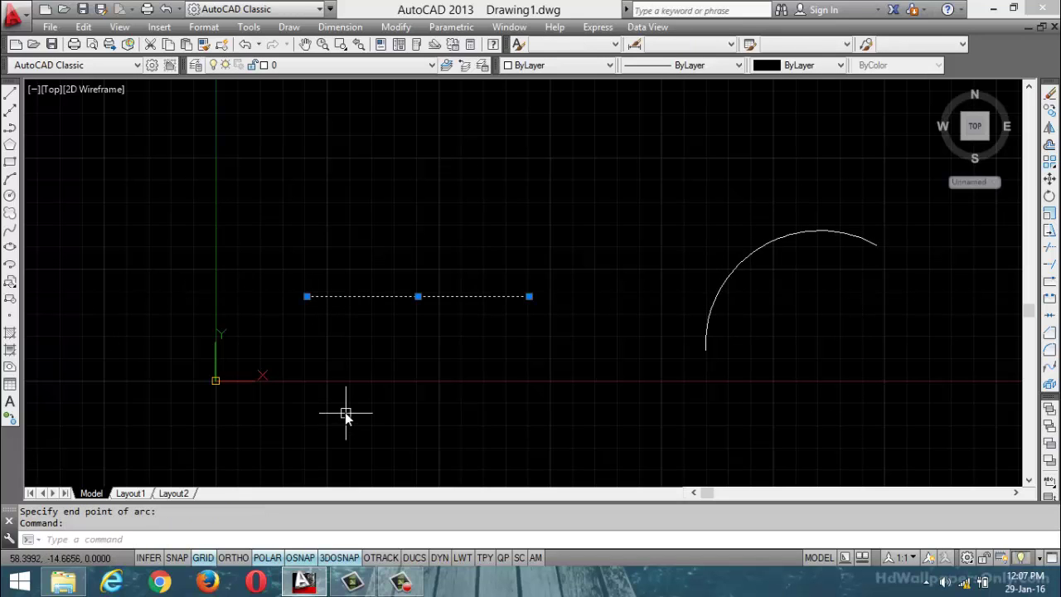
pyautogui.press('Escape')
pyautogui.press('Escape')
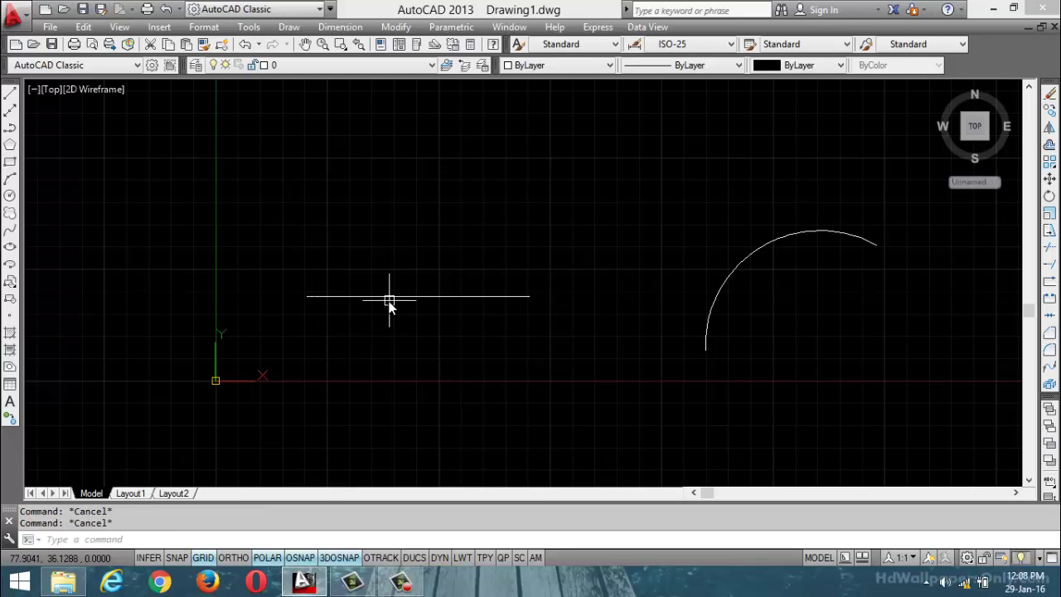
# Use LEN with a 75-unit delta to extend the line's right end to 175 units
pyautogui.moveTo(391, 301)
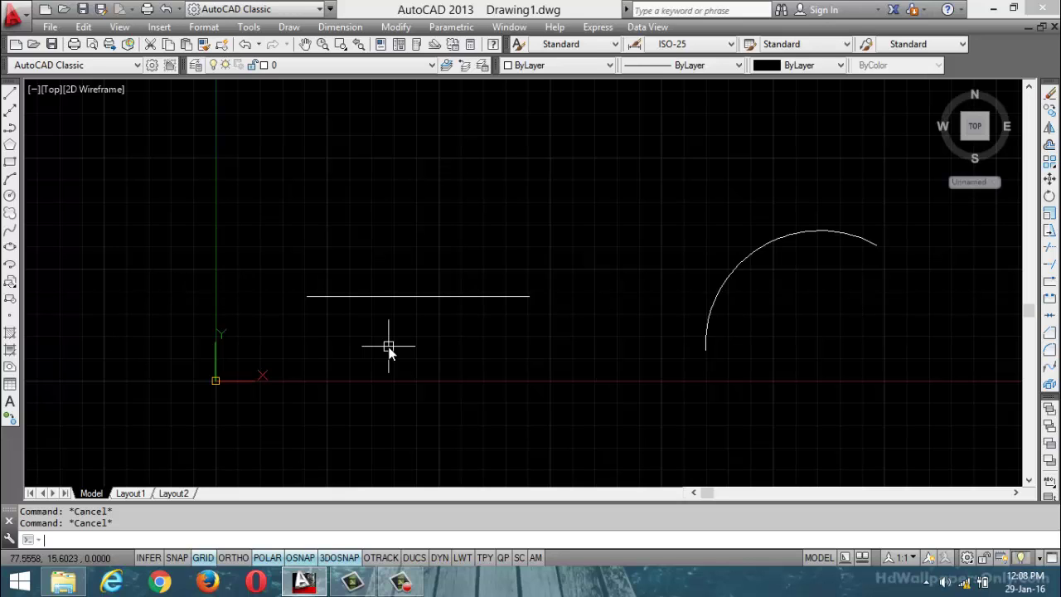
pyautogui.write('LEN')
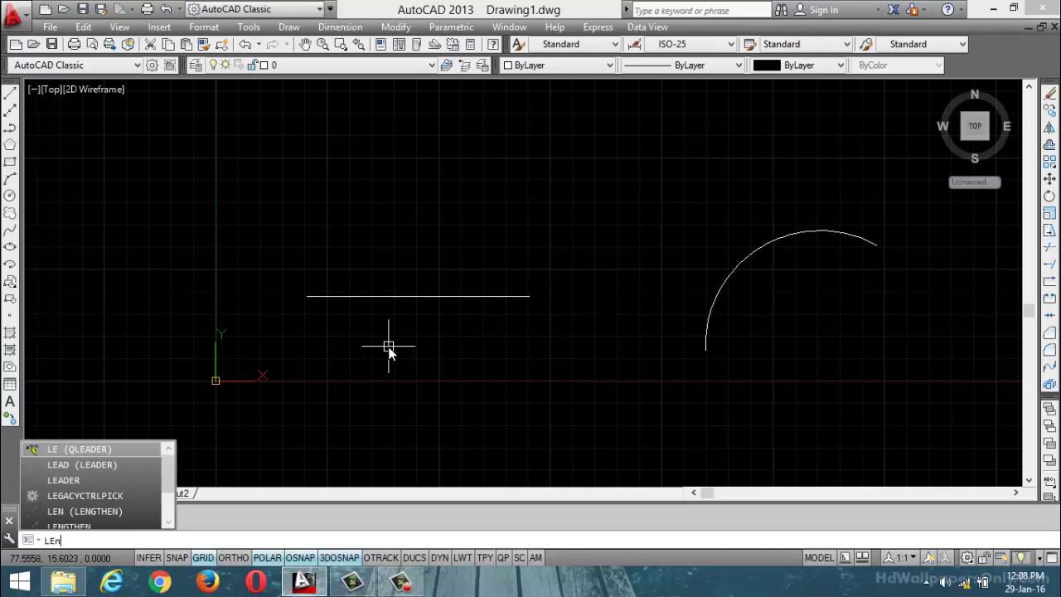
pyautogui.press('Return')
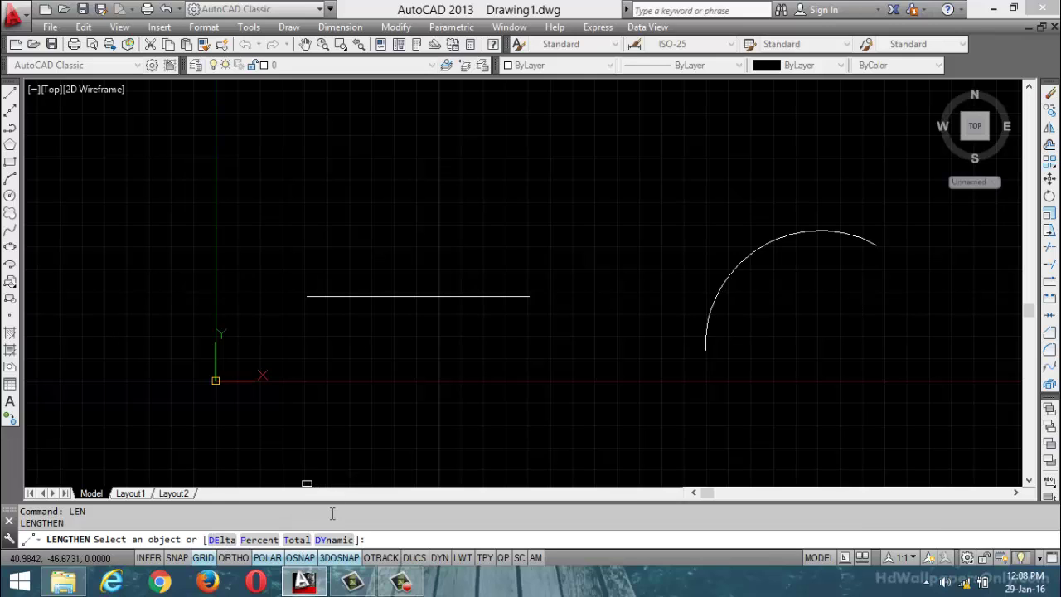
pyautogui.click(224, 540)
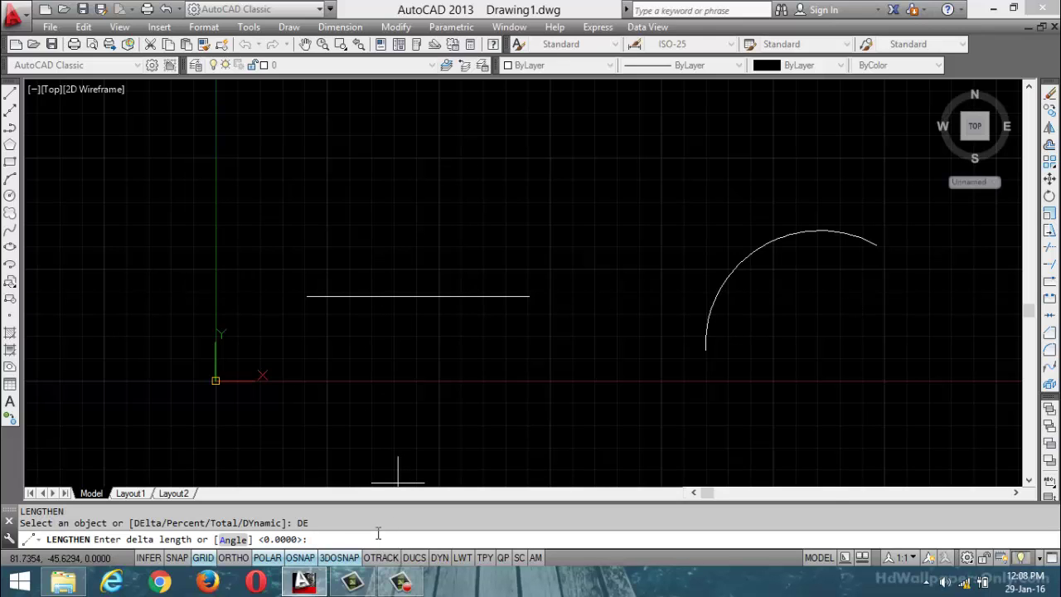
pyautogui.write('75')
pyautogui.press('Return')
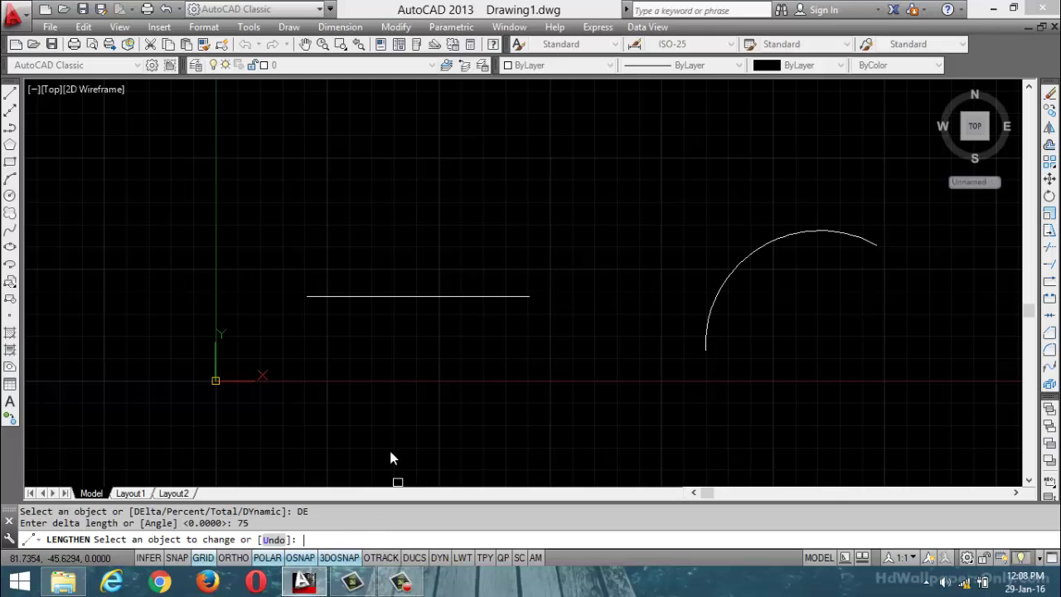
pyautogui.click(515, 297)
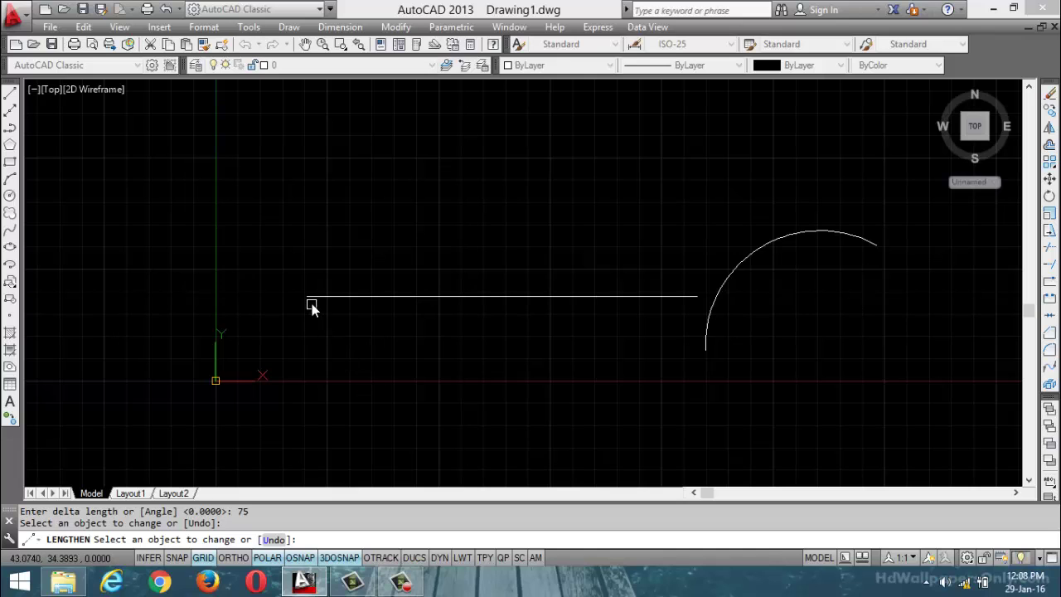
# Undo the right-end extension and lengthen the line's left end by 75 instead
pyautogui.press('Return')
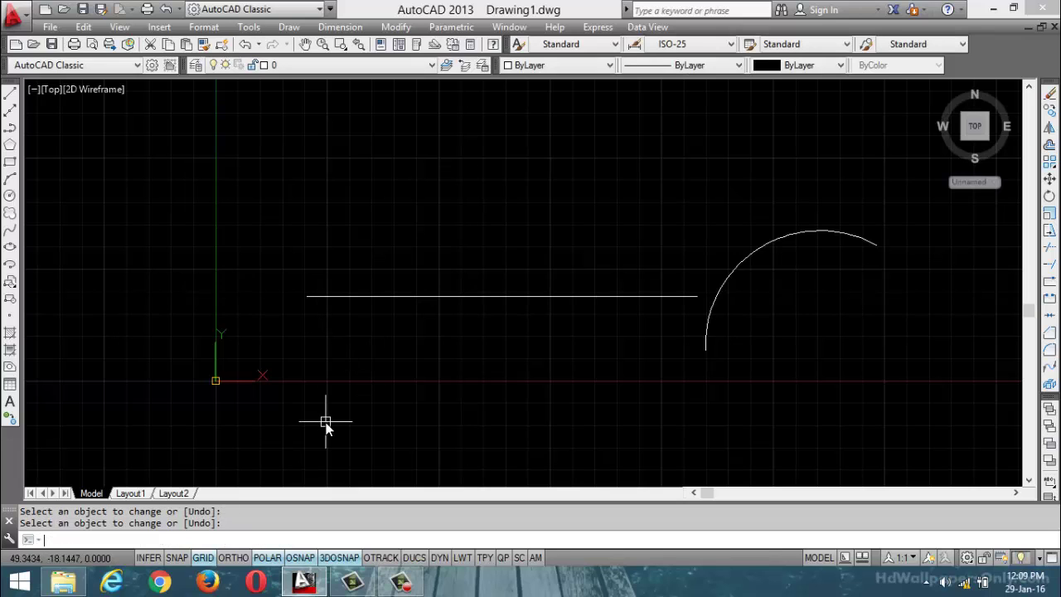
pyautogui.hotkey('ctrl', 'z')
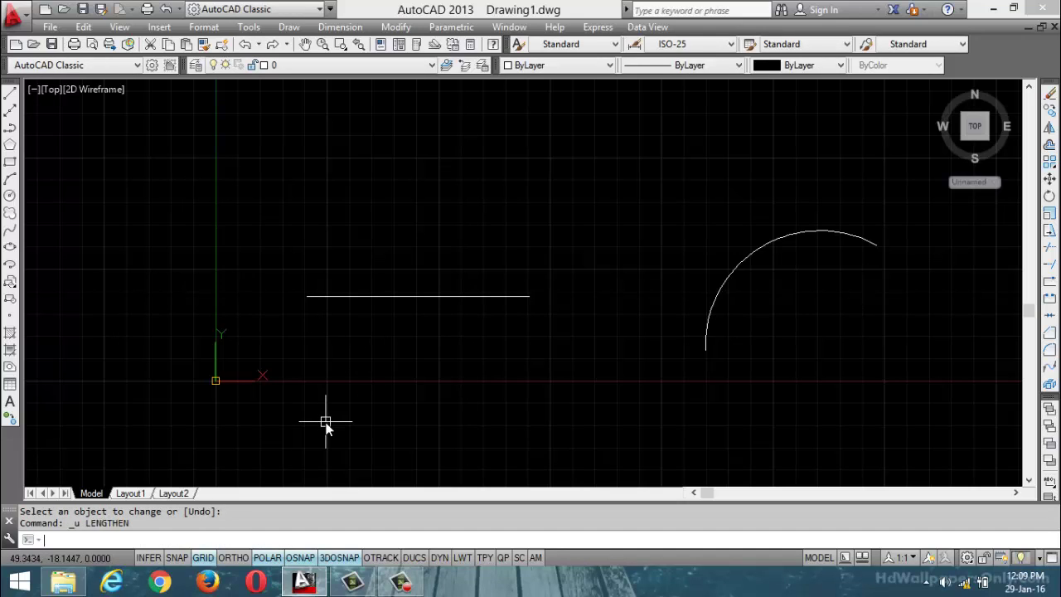
pyautogui.write('LEN')
pyautogui.press('Return')
pyautogui.click(221, 540)
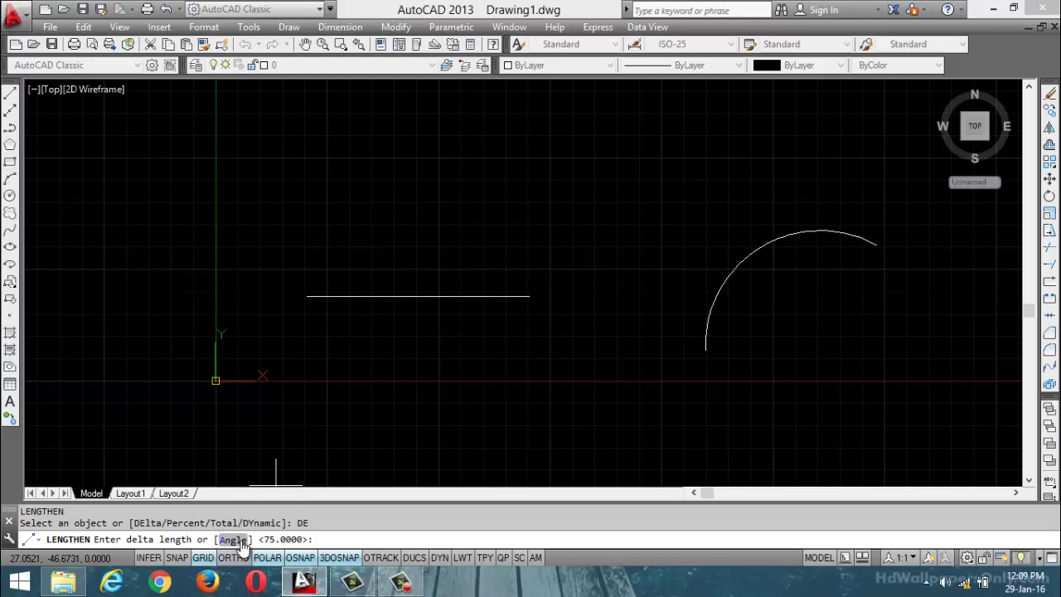
pyautogui.press('Return')
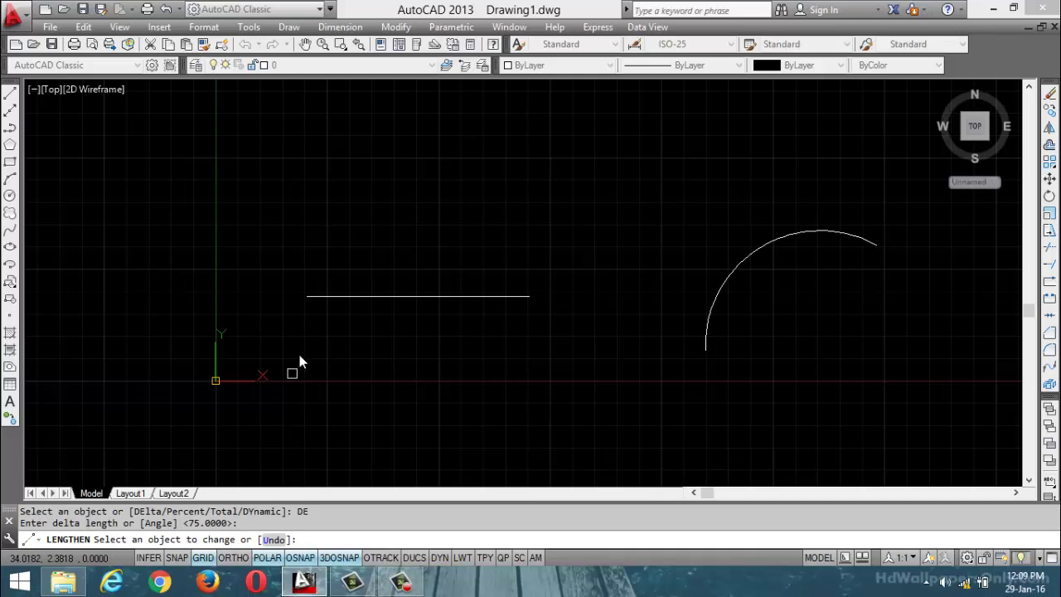
pyautogui.click(318, 296)
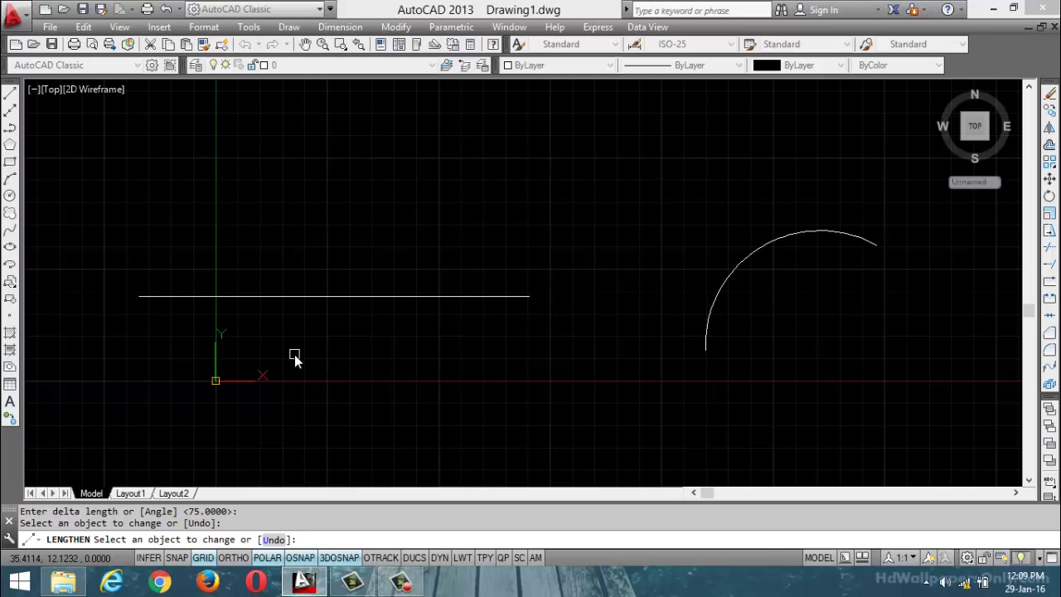
# End Lengthen and start it again
pyautogui.press('Return')
pyautogui.write('1')
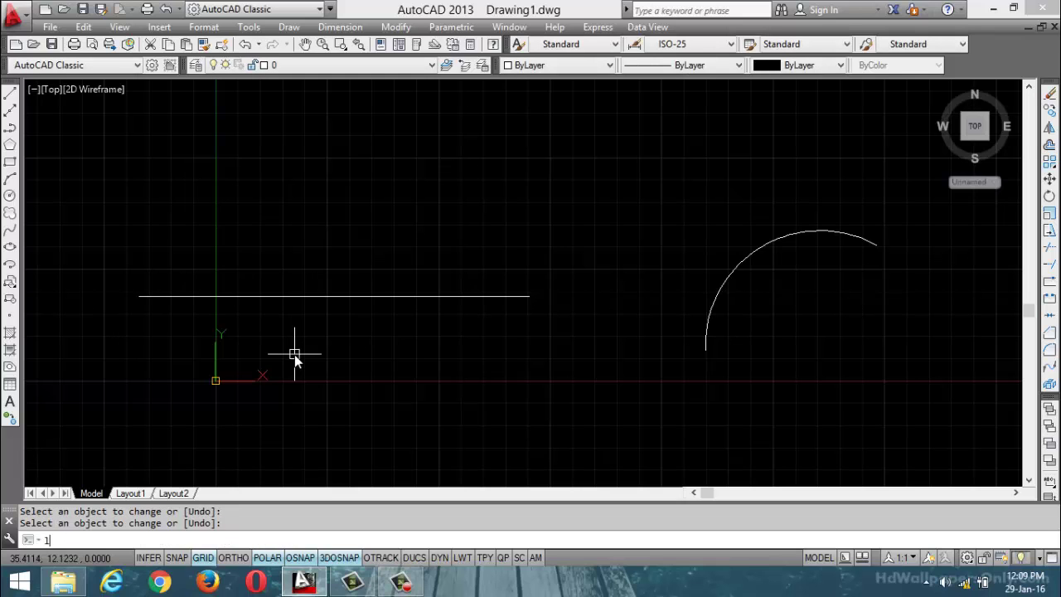
pyautogui.write('en')
pyautogui.press('Return')
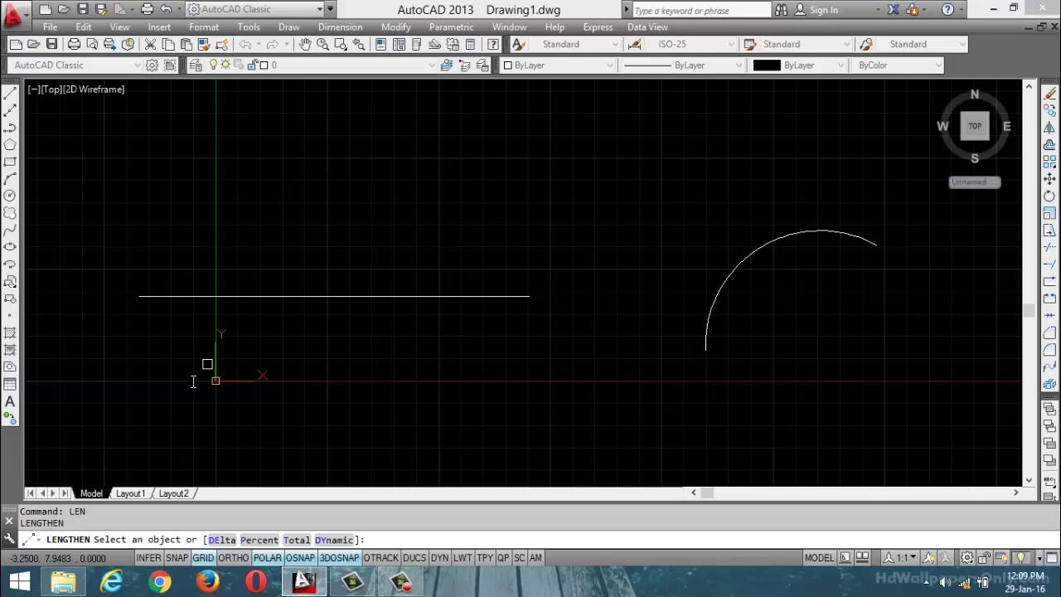
# Extend the arc by a 150° delta angle, then undo the change
pyautogui.click(222, 540)
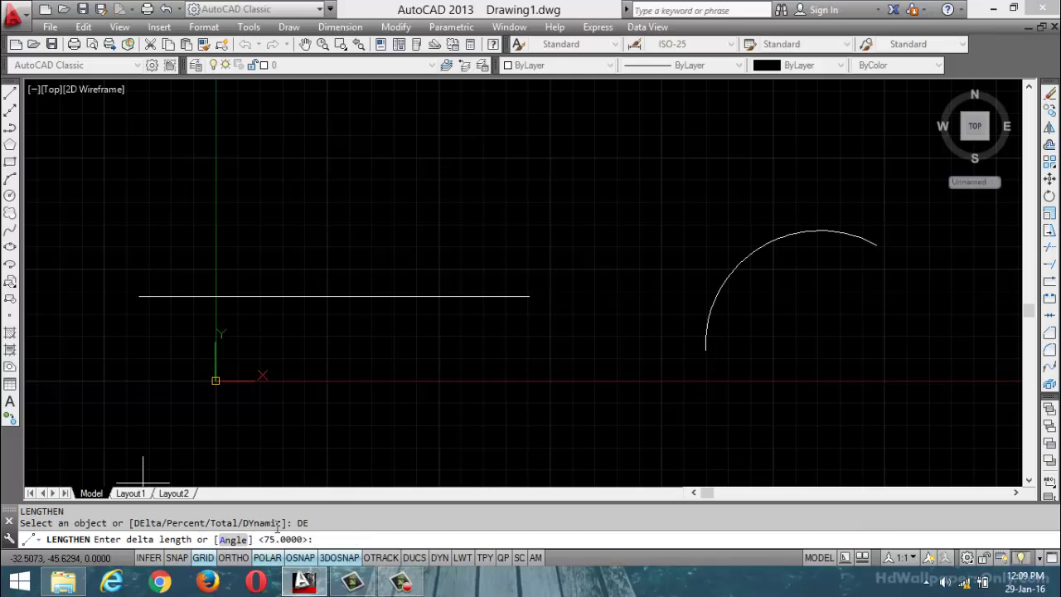
pyautogui.click(233, 540)
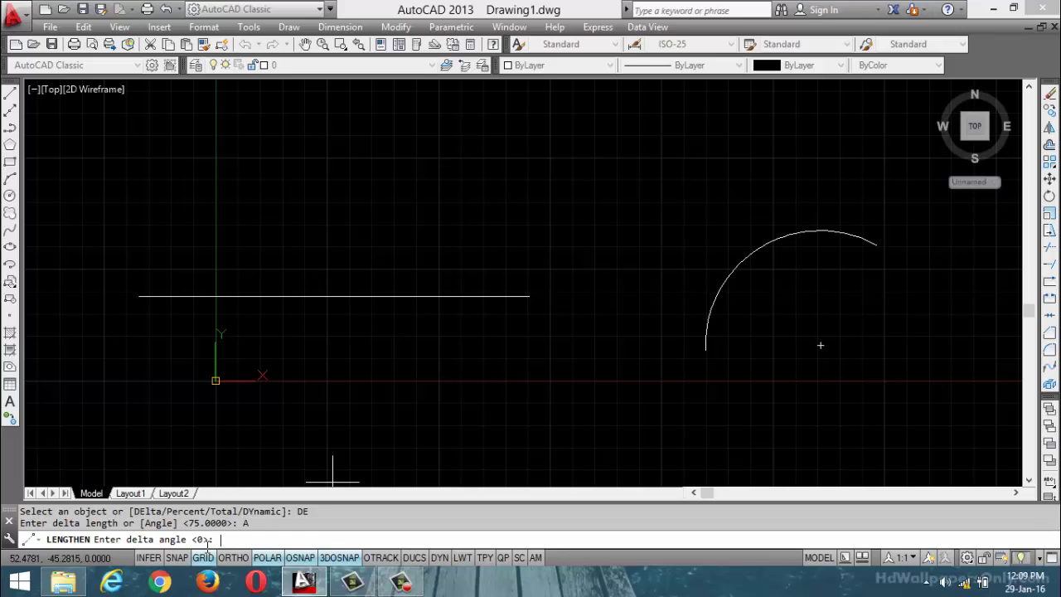
pyautogui.write('150')
pyautogui.press('Return')
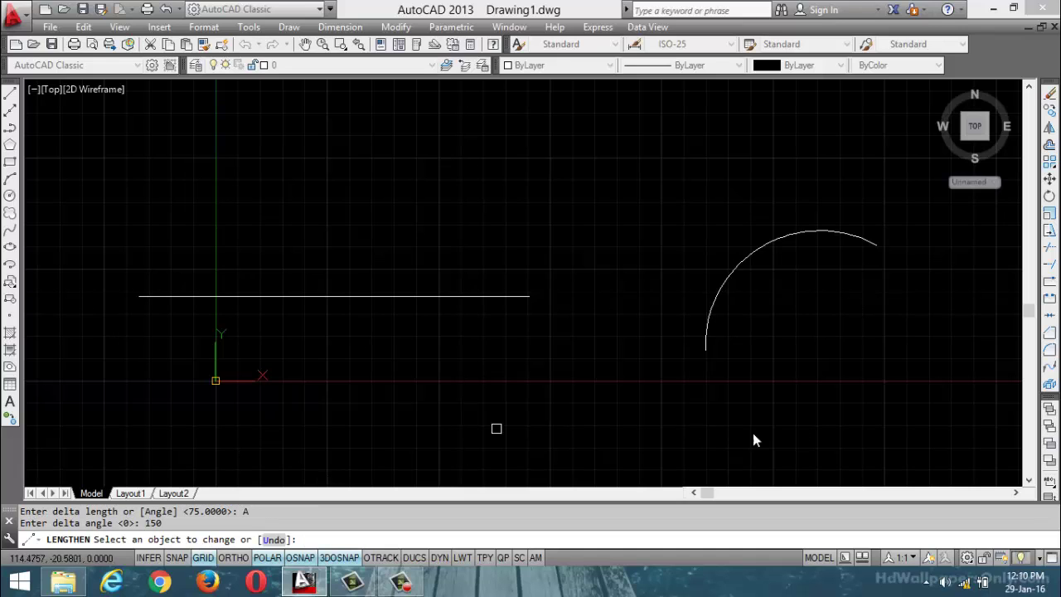
pyautogui.click(870, 243)
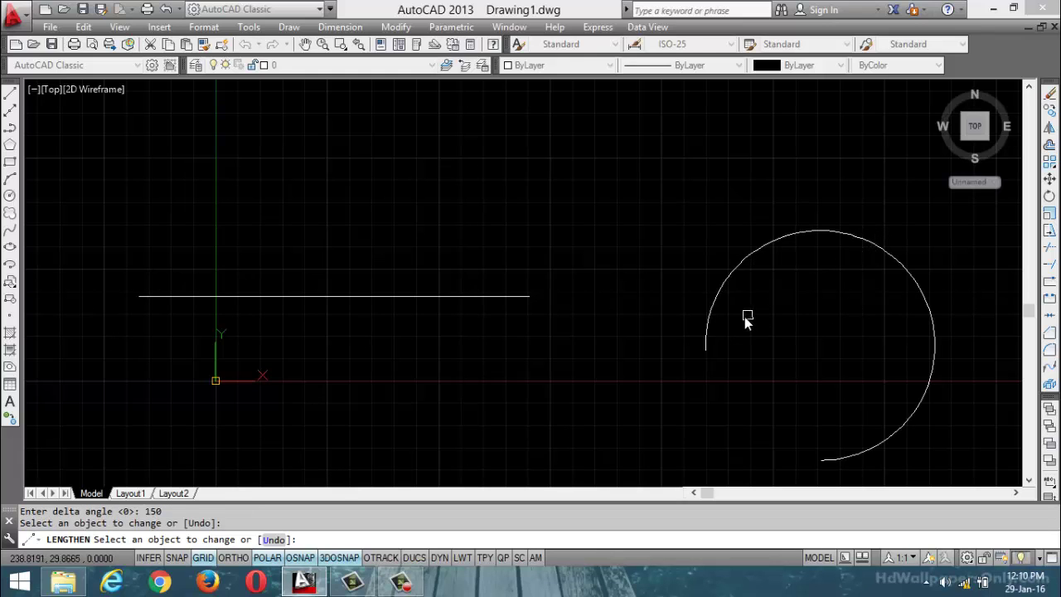
pyautogui.click(705, 342)
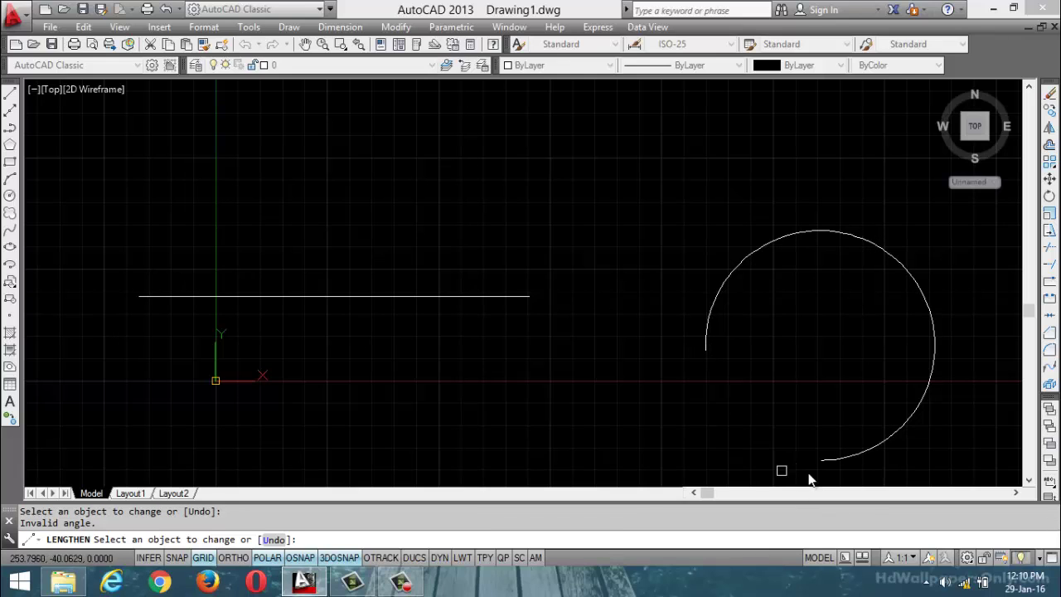
pyautogui.hotkey('ctrl', 'z')
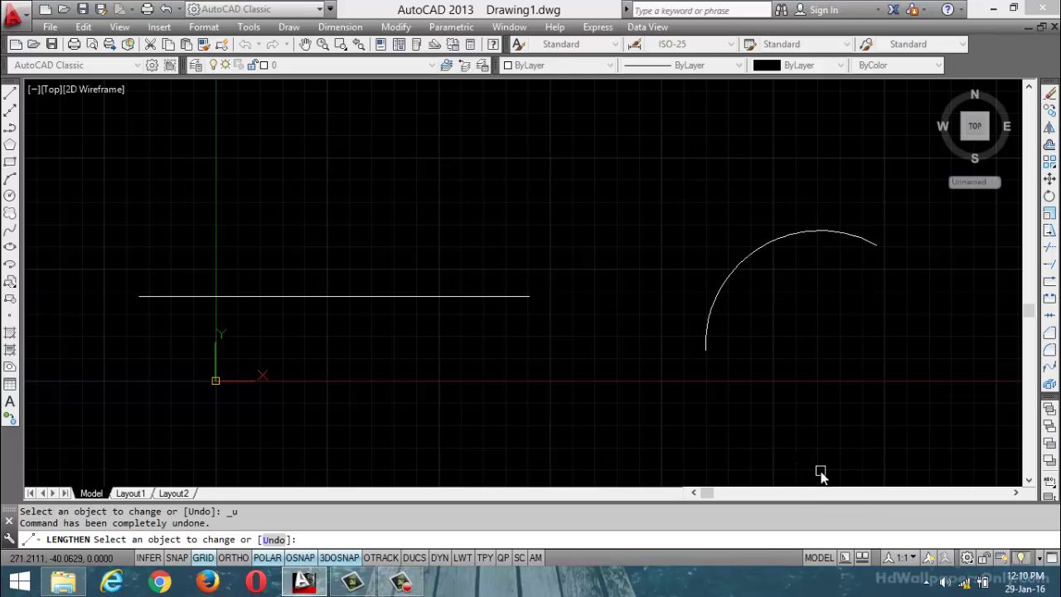
# Extend the arc by 150° from its left end into a near-full circle and end Lengthen
pyautogui.click(705, 340)
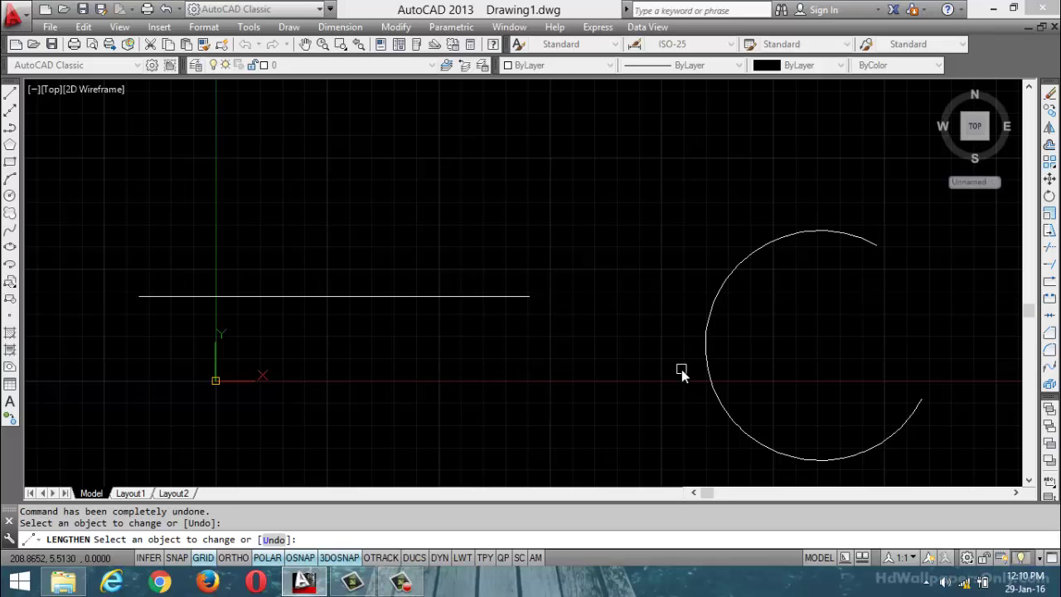
pyautogui.press('Escape')
pyautogui.press('Escape')
pyautogui.press('Escape')
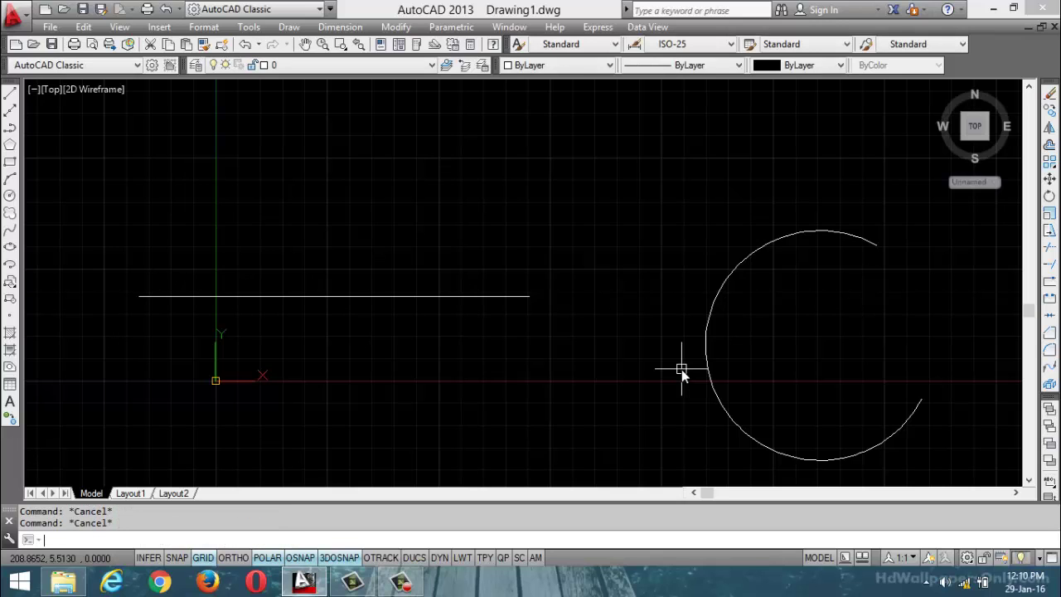
# Start the Lengthen command again with the LEN alias
pyautogui.write('LEN')
pyautogui.press('Return')
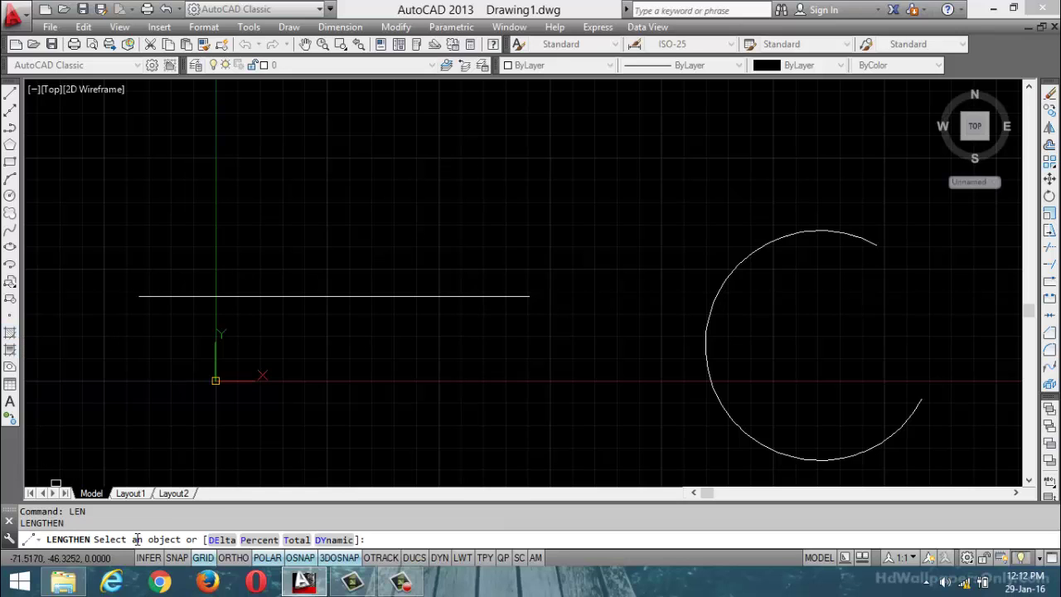
# Set Lengthen to the Delta Angle method with 150°
pyautogui.click(391, 585)
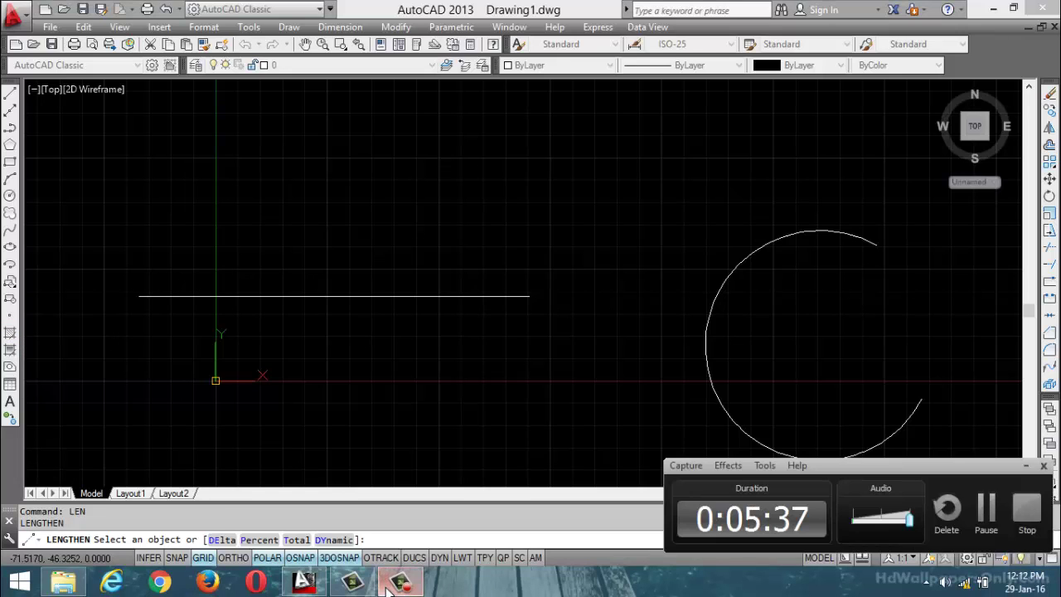
pyautogui.click(391, 585)
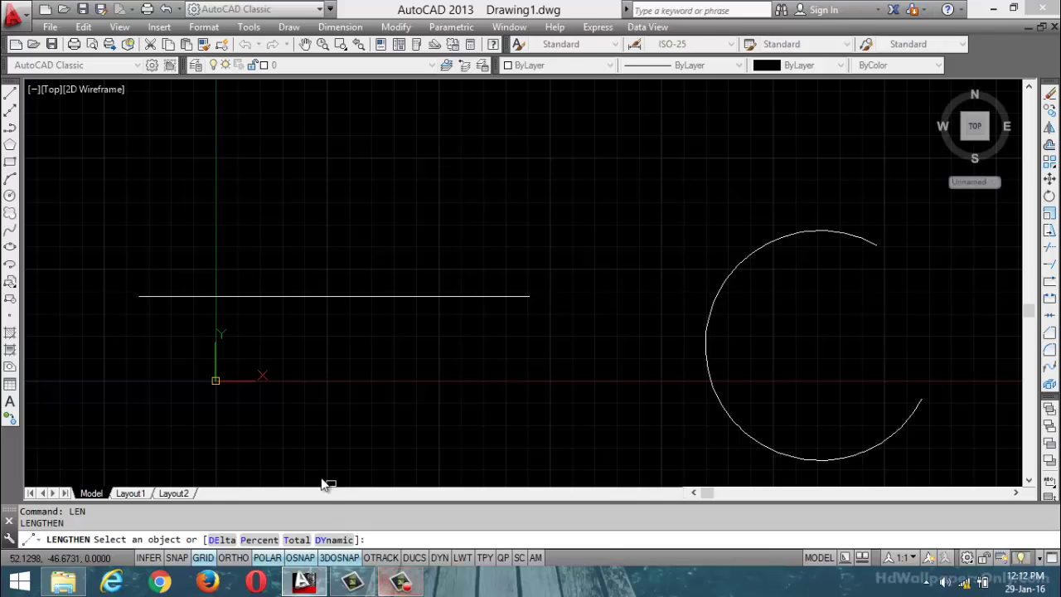
pyautogui.click(222, 539)
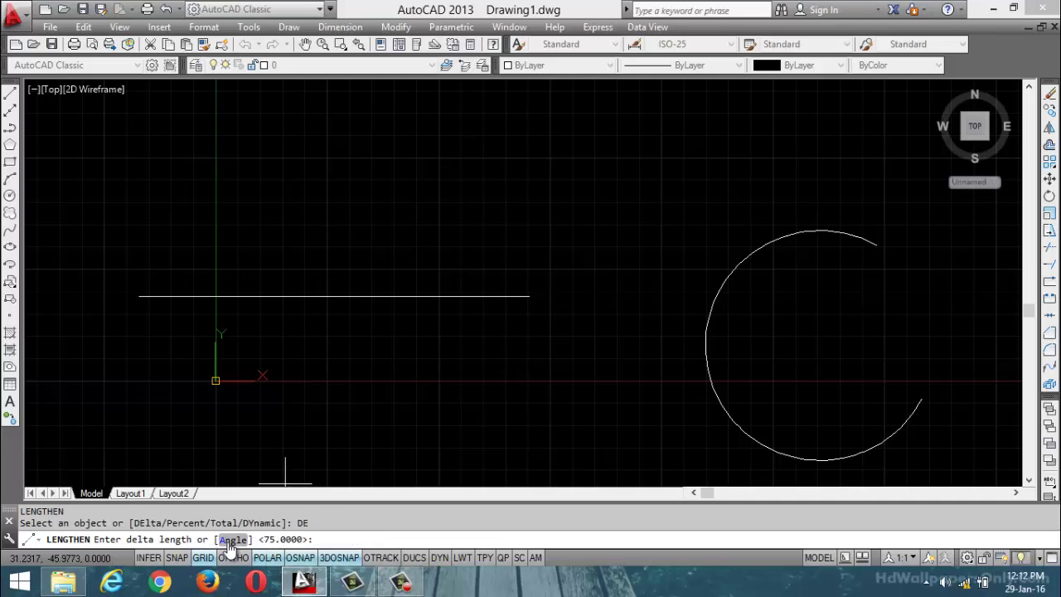
pyautogui.click(230, 543)
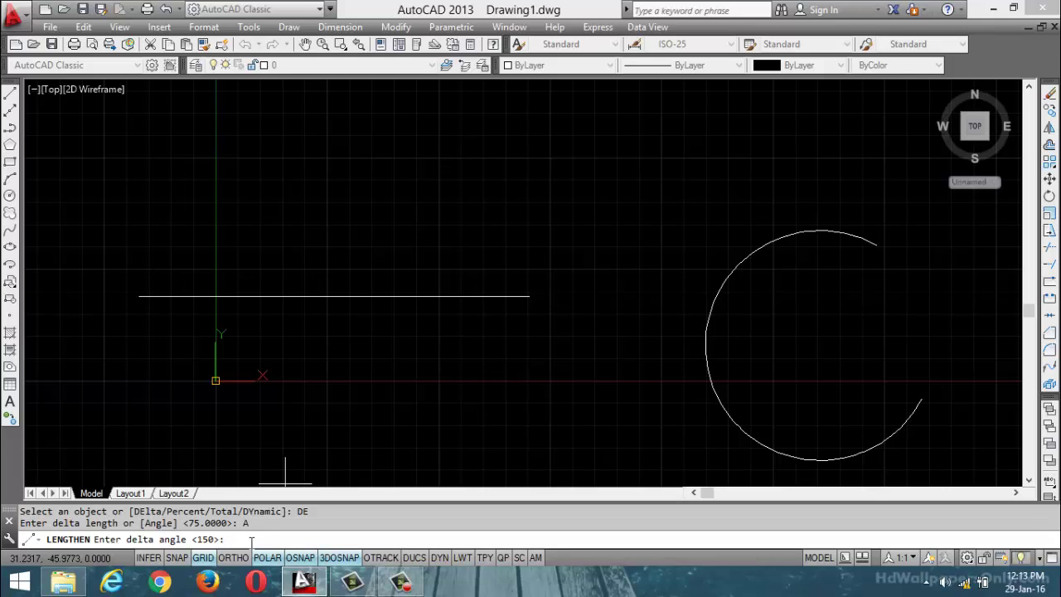
pyautogui.press('Return')
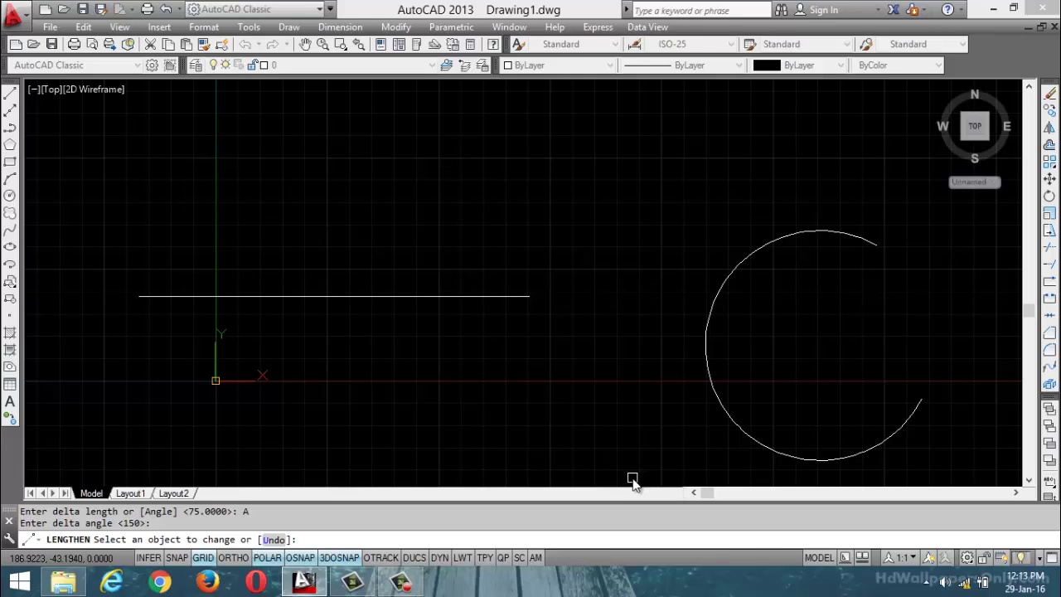
# Cancel Lengthen and undo both the arc's and the line's lengthening
pyautogui.press('Escape')
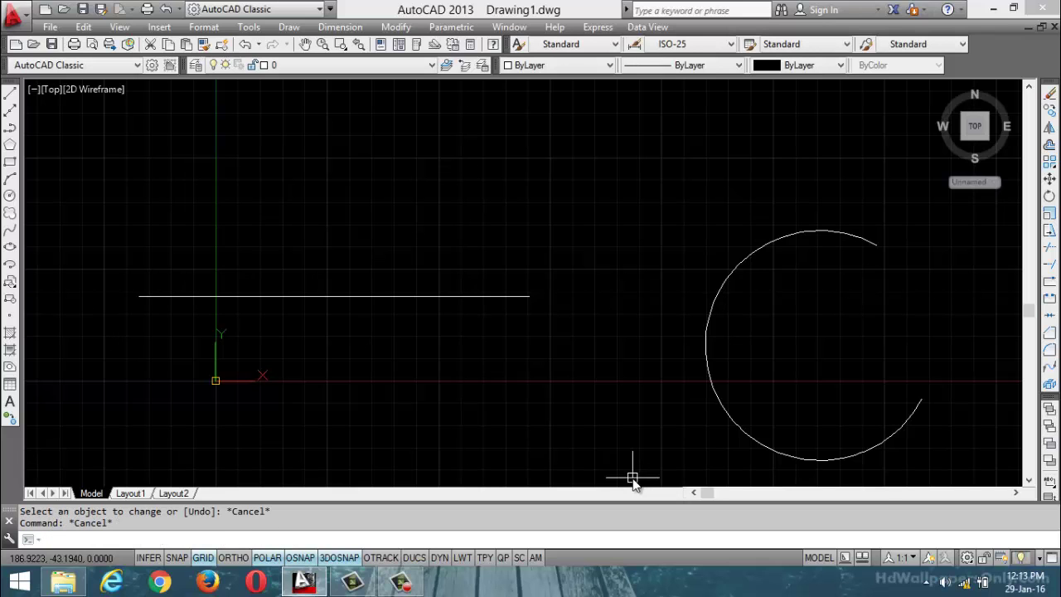
pyautogui.scroll(-4, 539, 229)
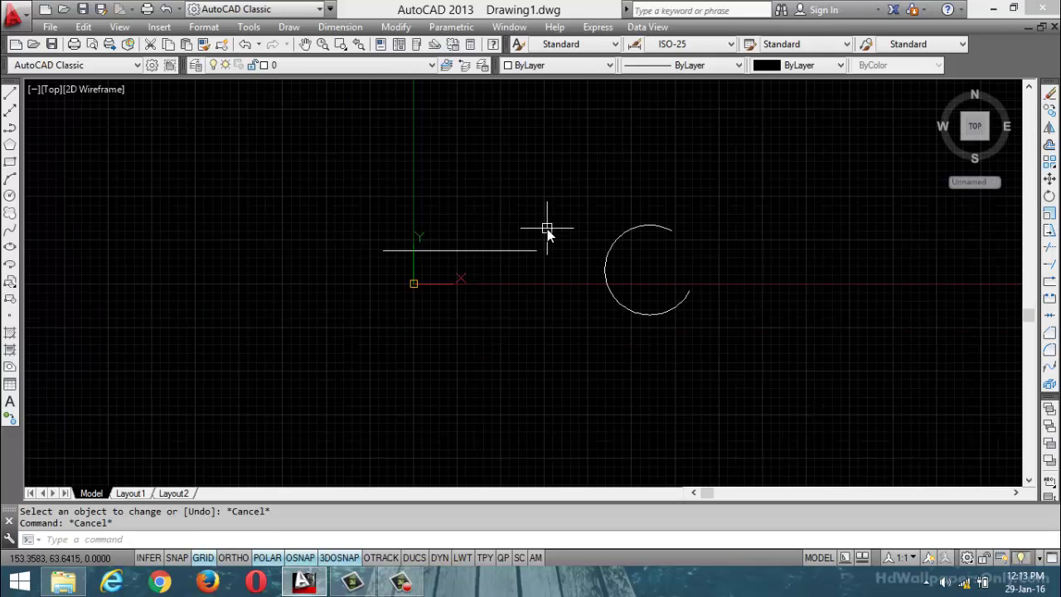
pyautogui.scroll(2, 547, 229)
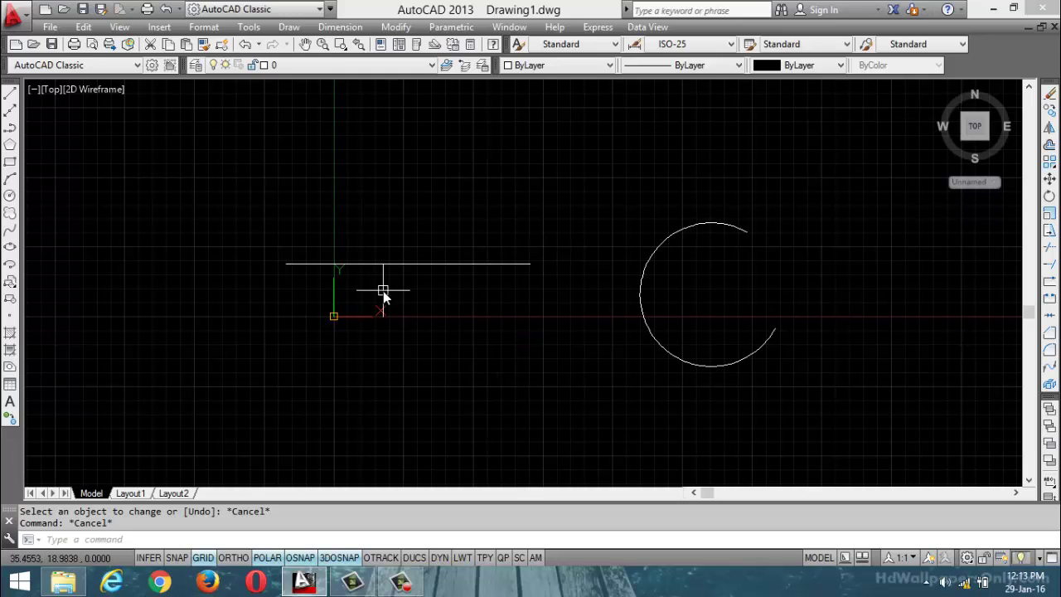
pyautogui.press('Escape')
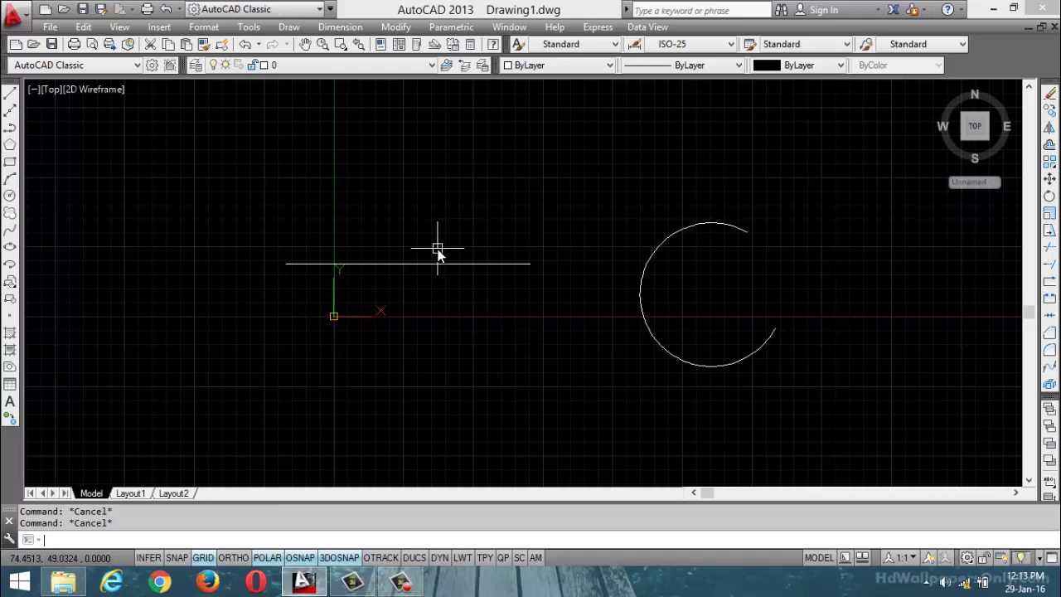
pyautogui.hotkey('ctrl', 'z')
pyautogui.hotkey('ctrl', 'z')
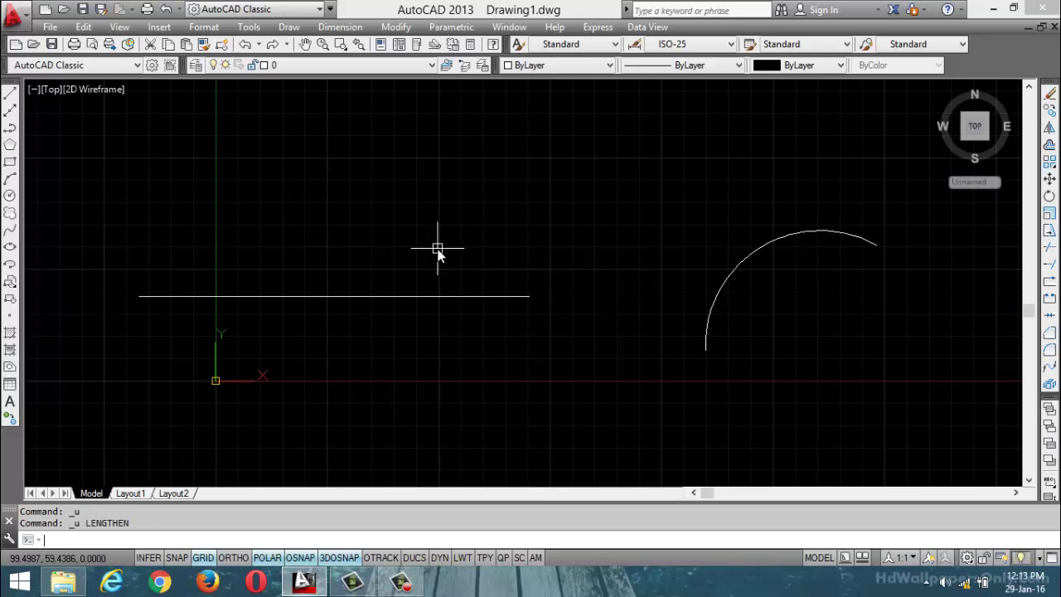
pyautogui.hotkey('ctrl', 'z')
# Restart LENGTHEN via LEN so it awaits an object or method choice
pyautogui.write('LEN')
pyautogui.press('Return')
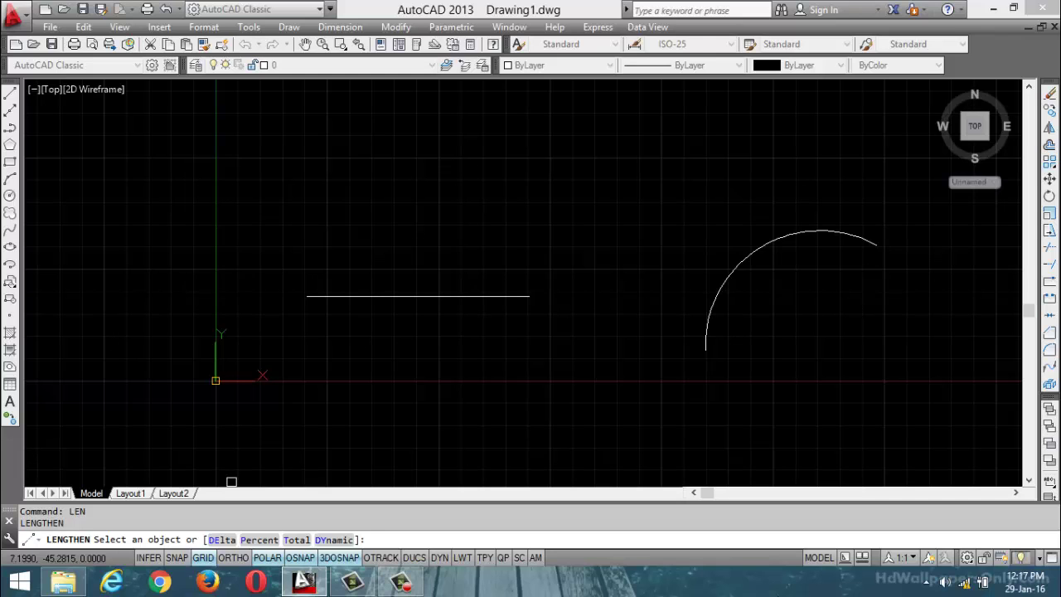
# Cancel Lengthen and erase the existing line and arc
pyautogui.press('Escape')
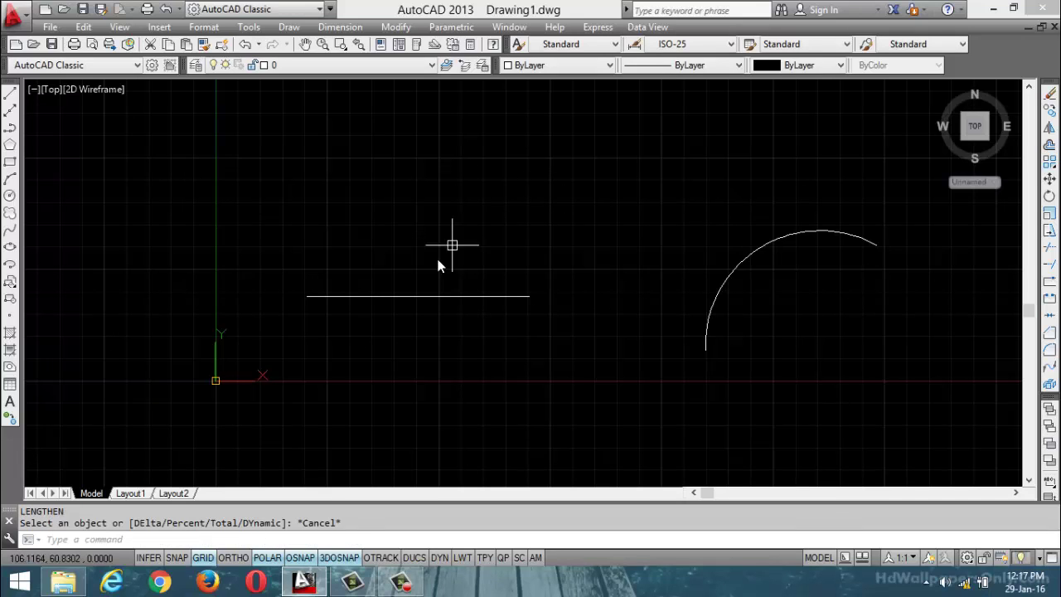
pyautogui.click(414, 297)
pyautogui.click(768, 244)
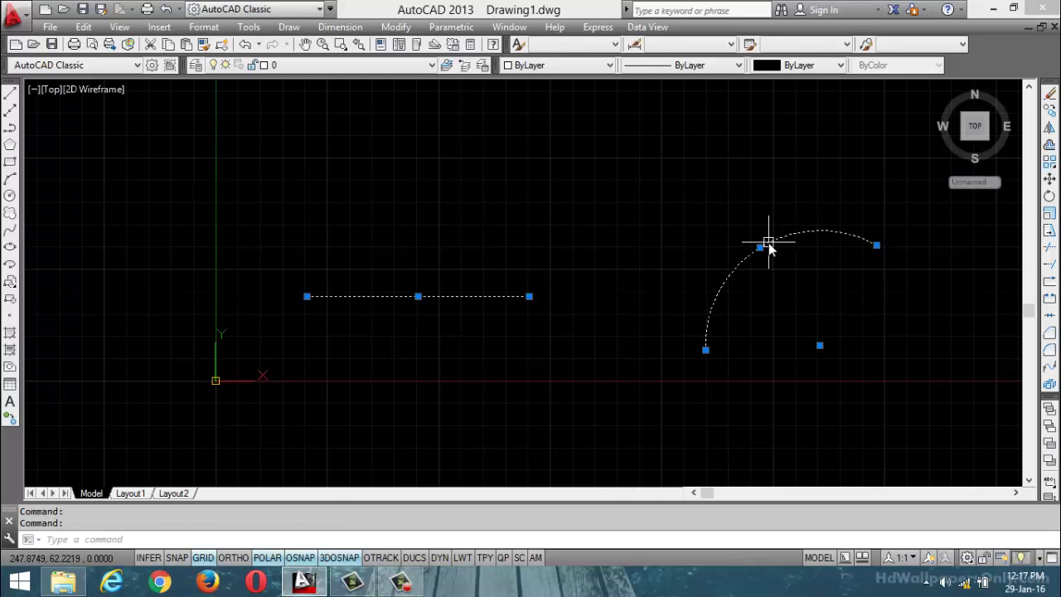
pyautogui.press('Delete')
# Draw a new horizontal line 150 units long
pyautogui.click(10, 93)
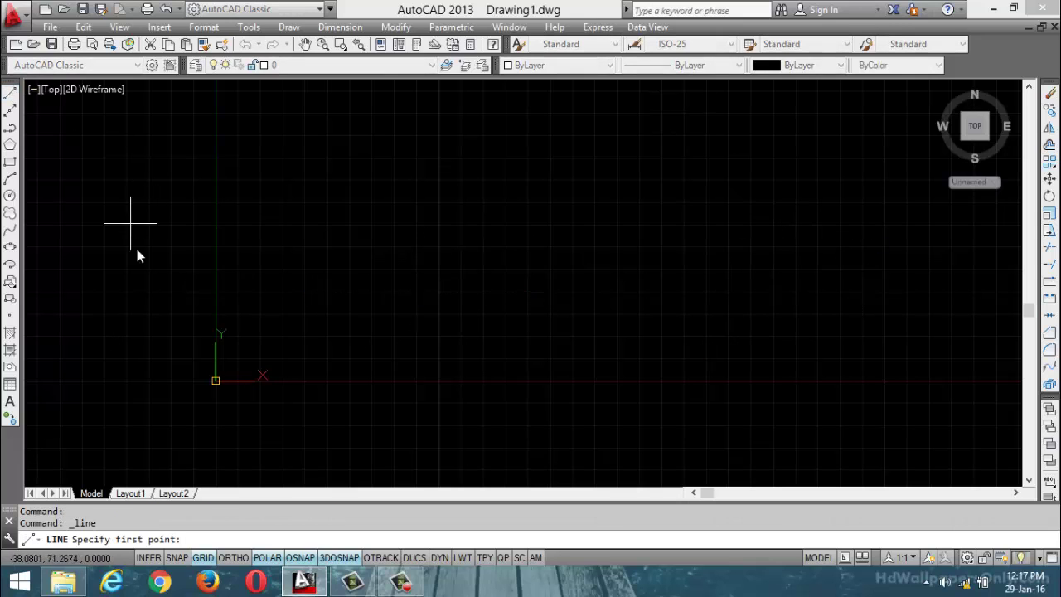
pyautogui.click(149, 271)
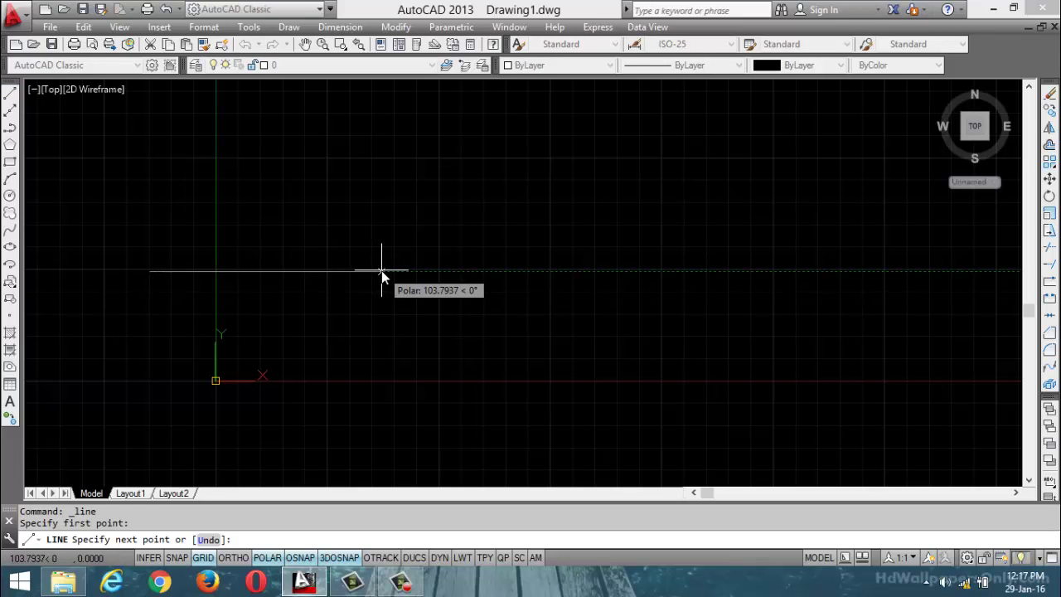
pyautogui.write('150')
pyautogui.press('Return')
pyautogui.press('Return')
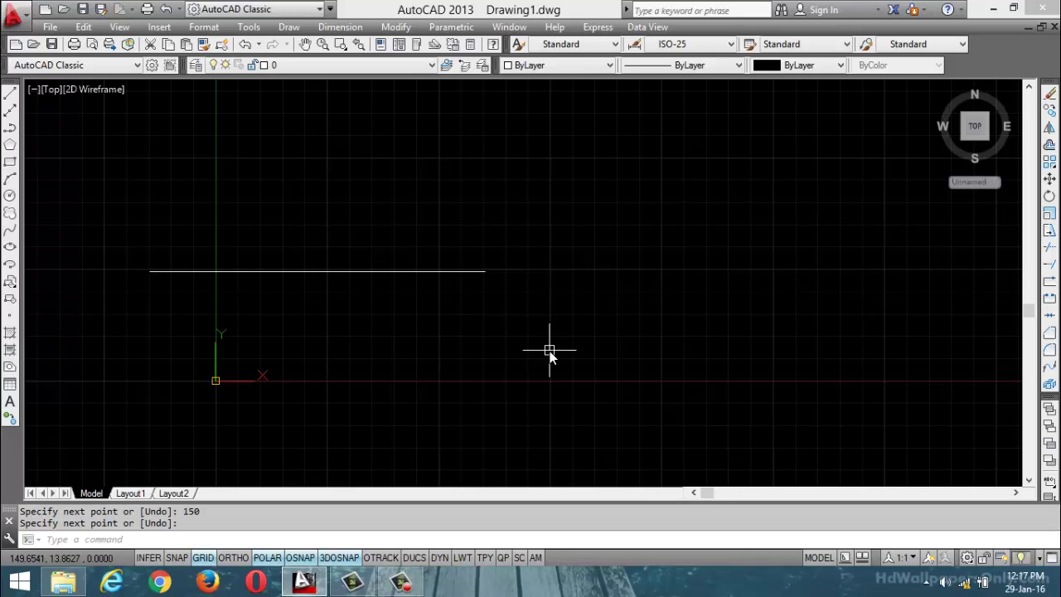
# Halve the new line to about 75 units with Lengthen set to 50 percent
pyautogui.write('LEN')
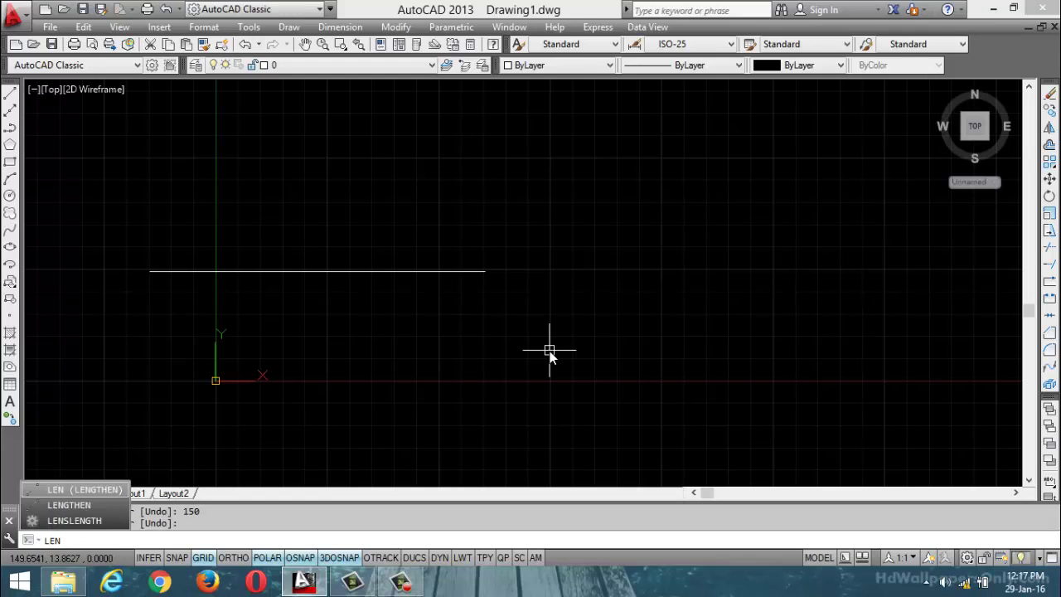
pyautogui.press('Return')
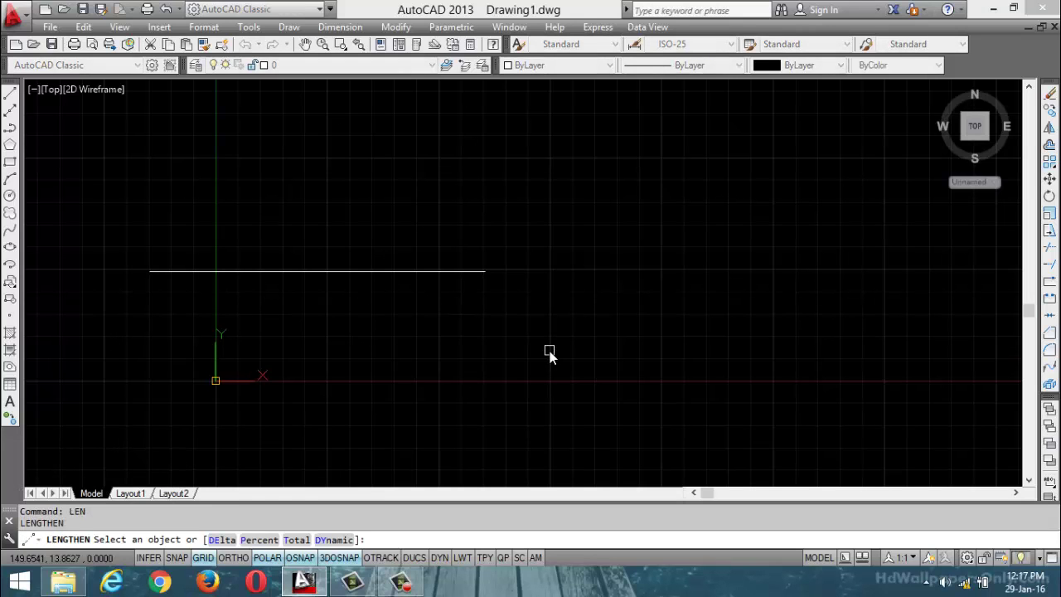
pyautogui.click(257, 540)
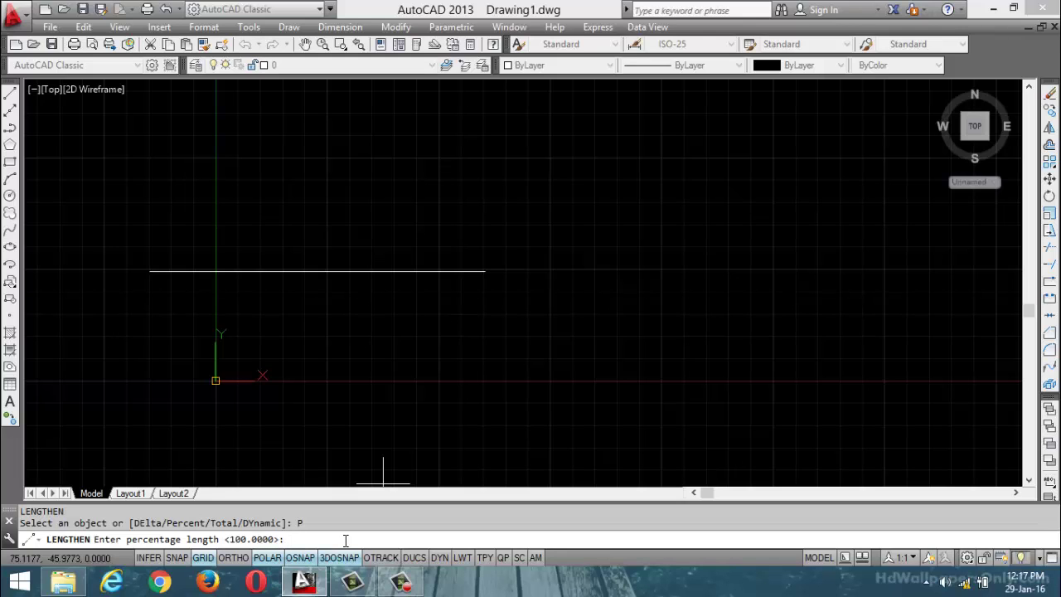
pyautogui.write('50')
pyautogui.press('Return')
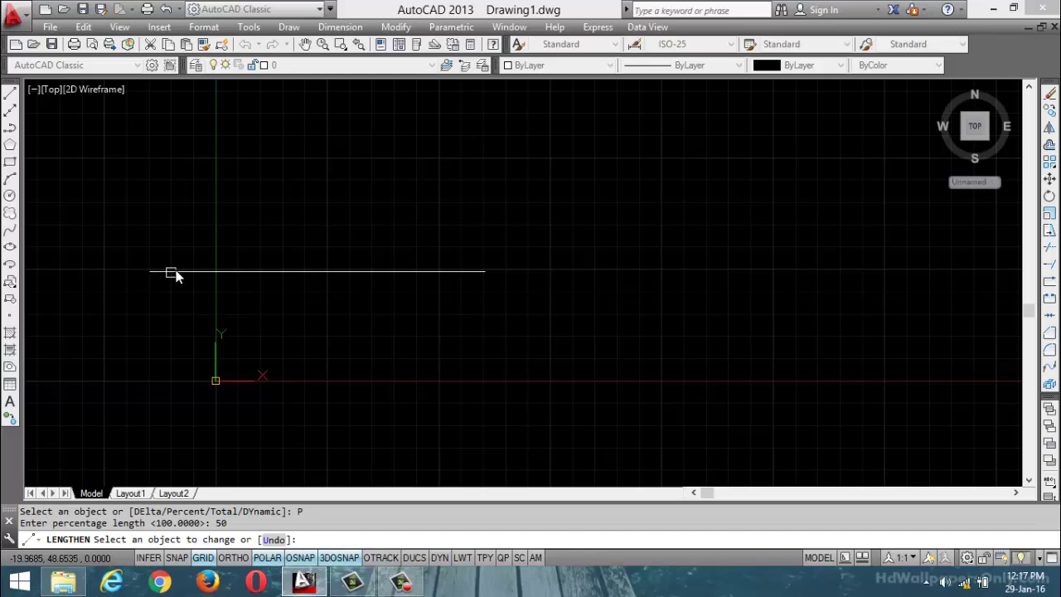
pyautogui.click(471, 273)
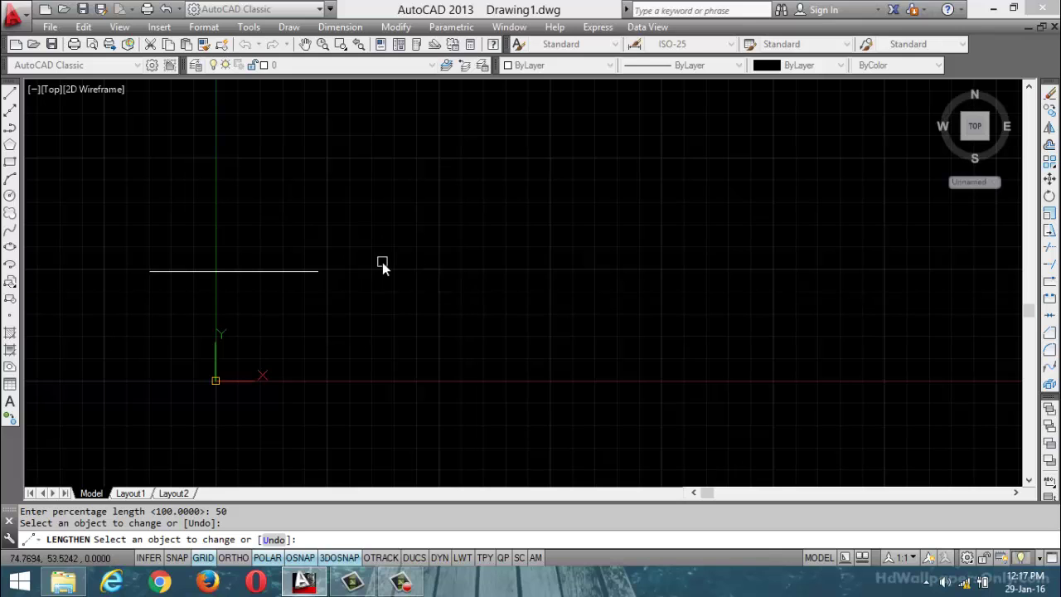
pyautogui.press('Return')
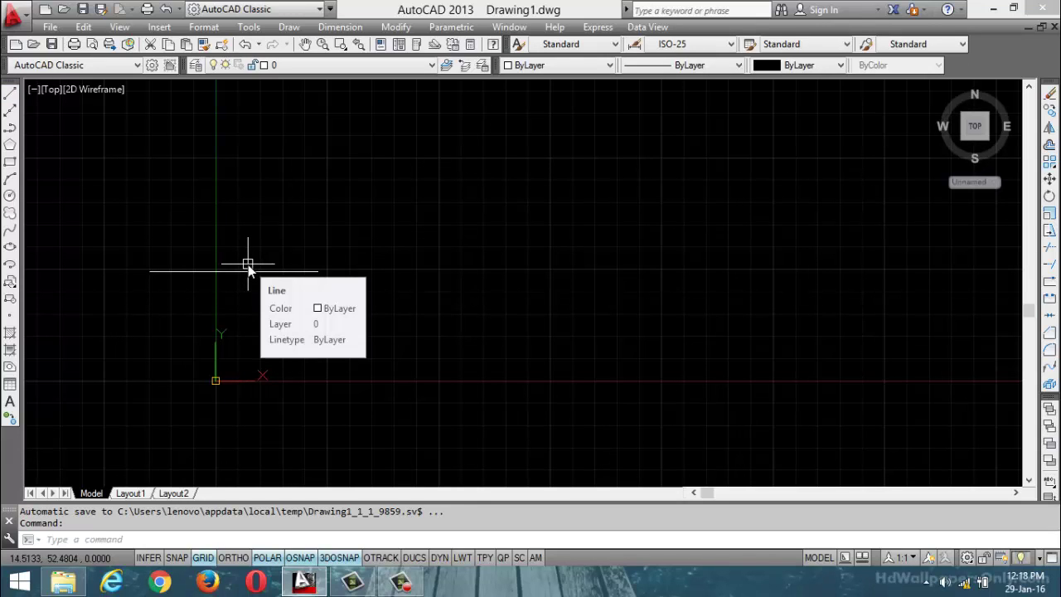
# Lengthen the short horizontal line to 300 percent using Lengthen's Percent option
pyautogui.write('LEn')
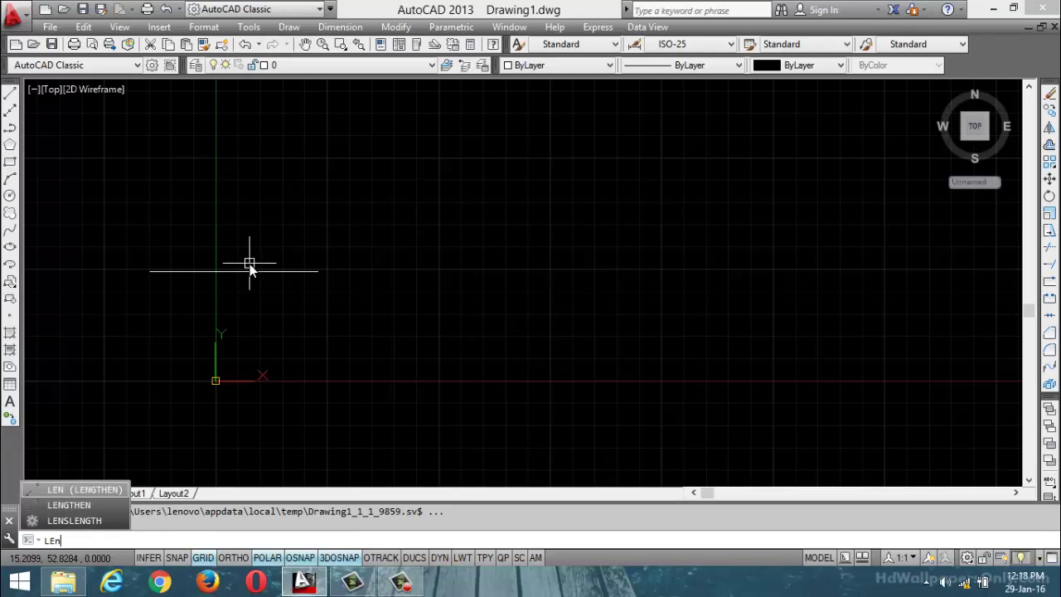
pyautogui.press('Return')
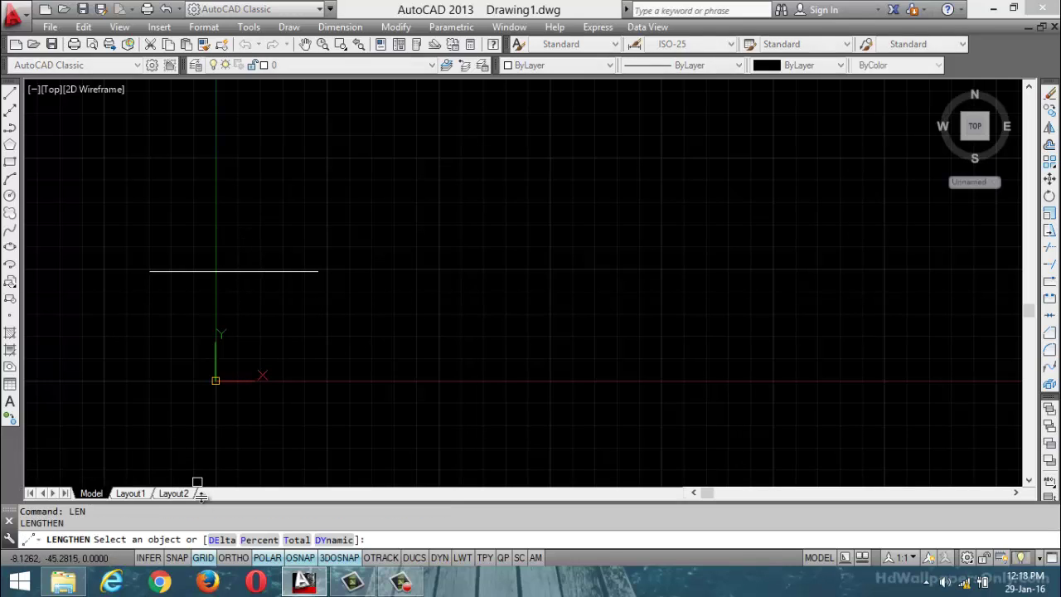
pyautogui.click(262, 539)
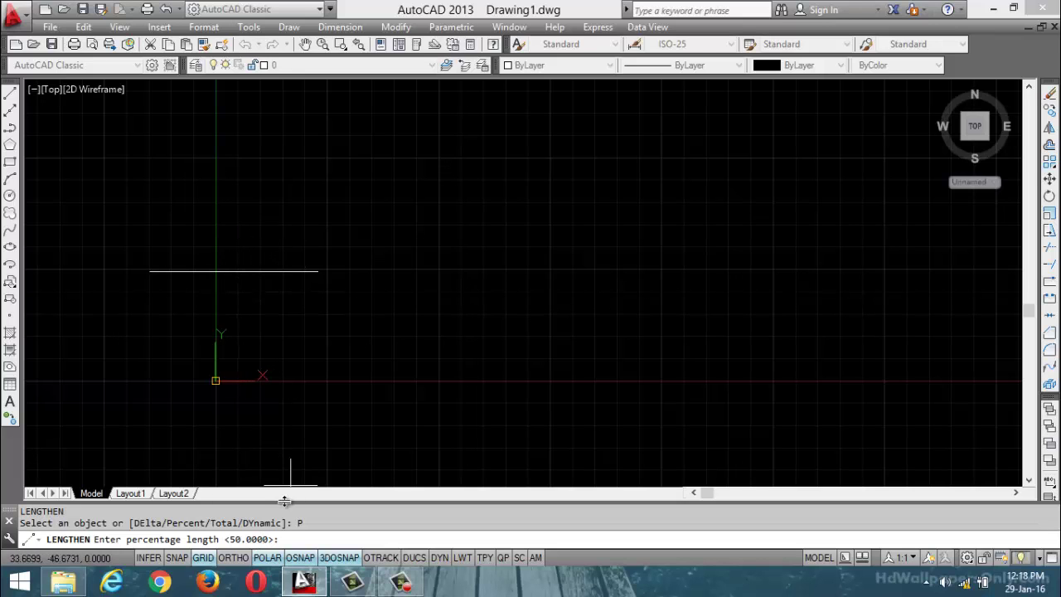
pyautogui.write('300')
pyautogui.press('Return')
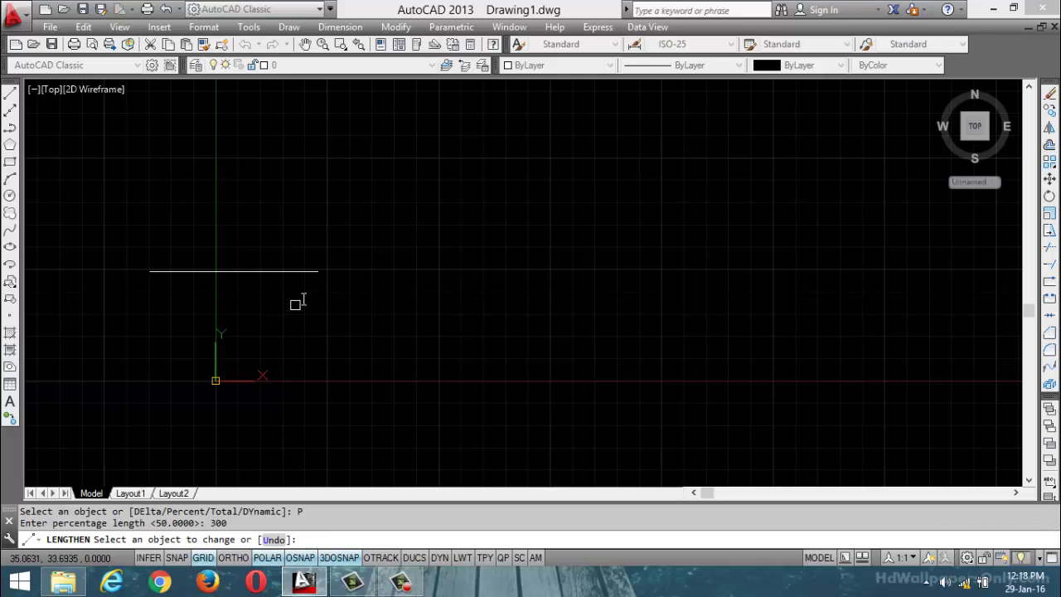
pyautogui.click(307, 272)
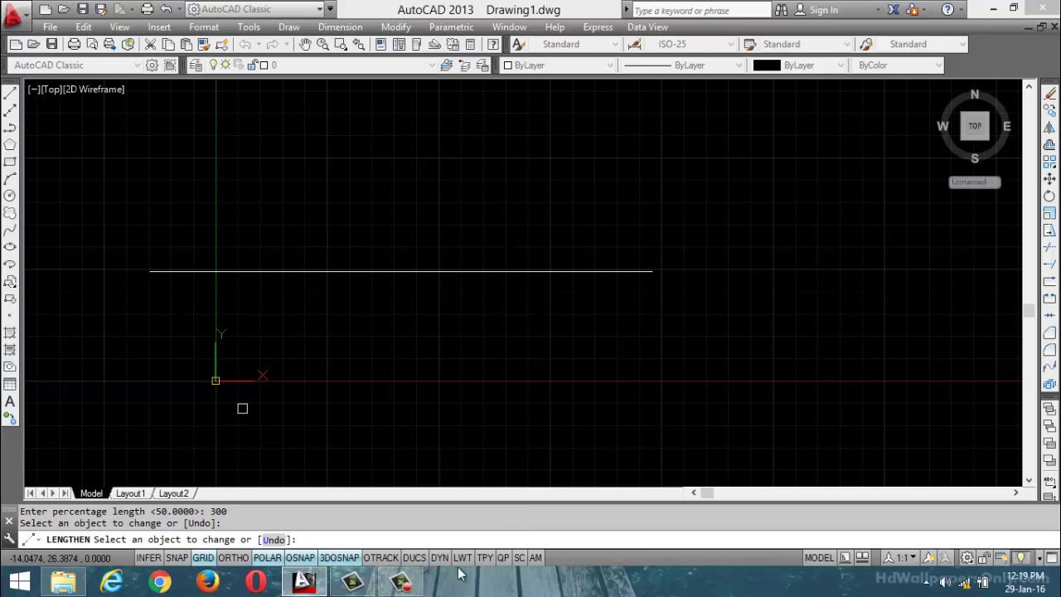
pyautogui.press('Escape')
pyautogui.press('Escape')
pyautogui.press('Escape')
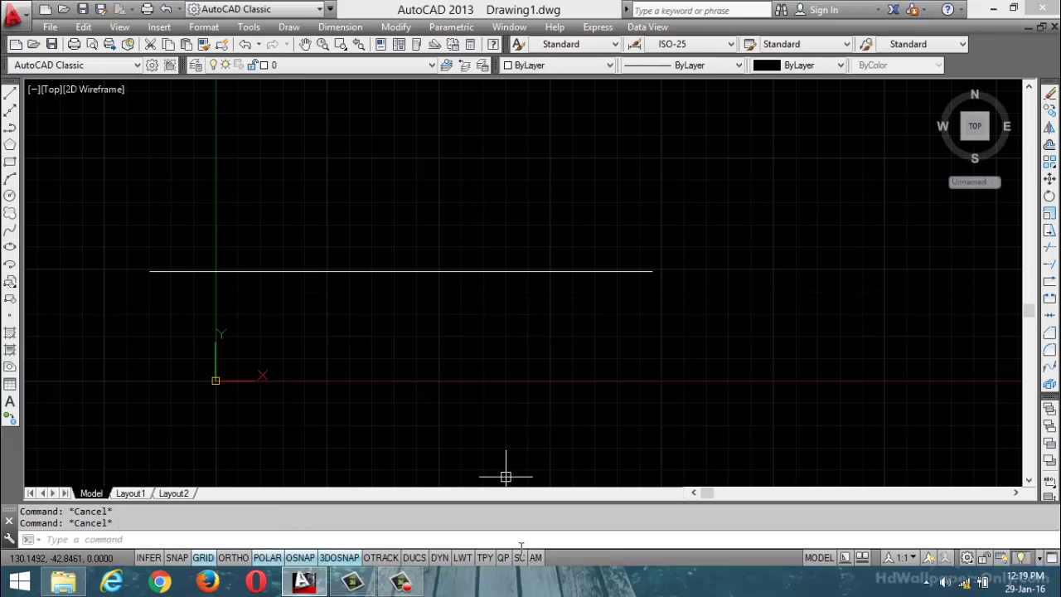
pyautogui.click(400, 583)
pyautogui.click(986, 510)
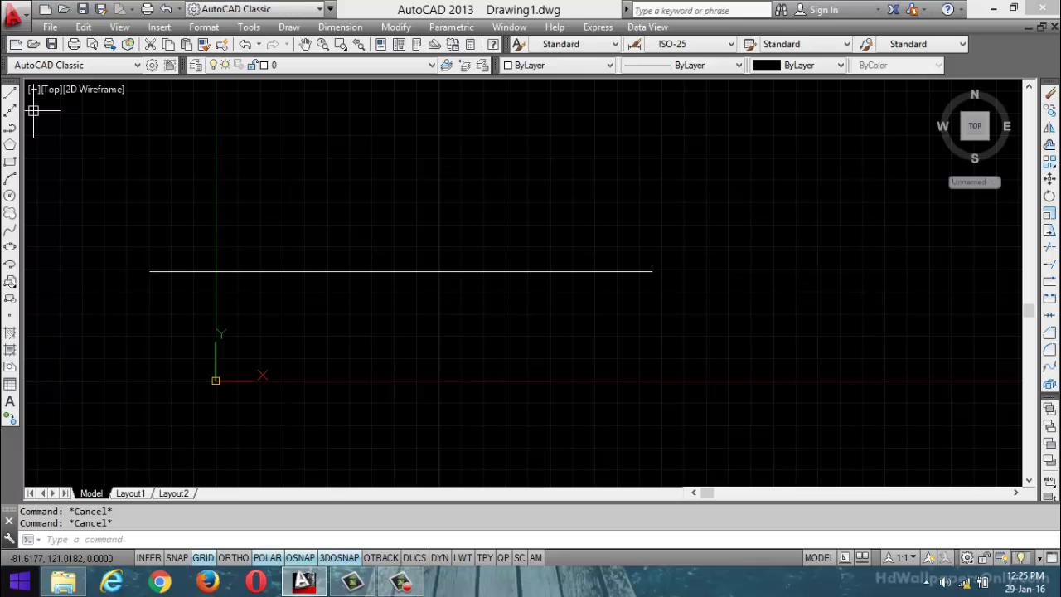
# Start Lengthen in Total mode, then cancel it
pyautogui.write('LEN')
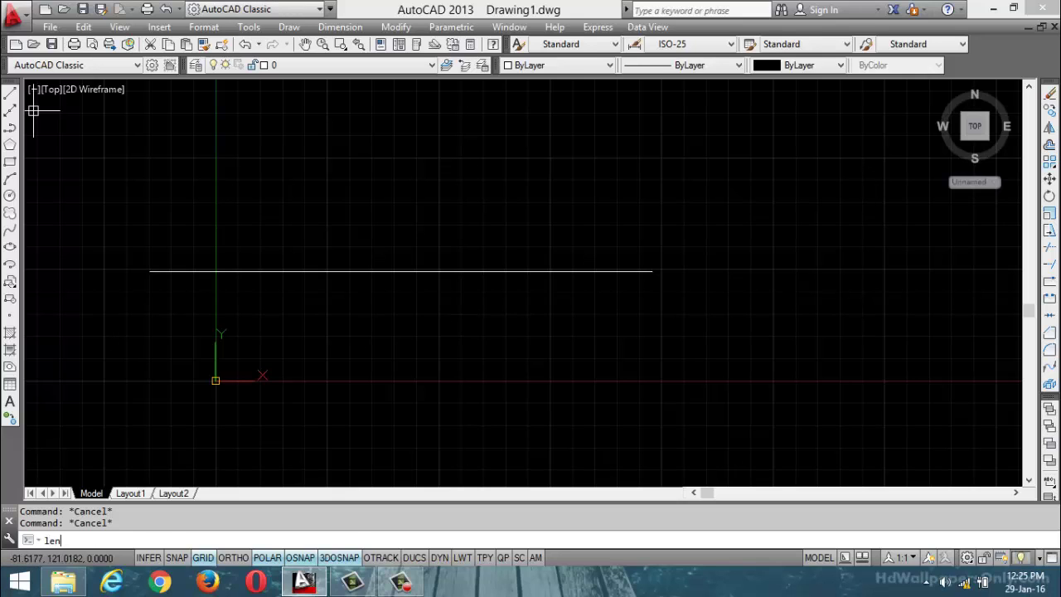
pyautogui.press('Return')
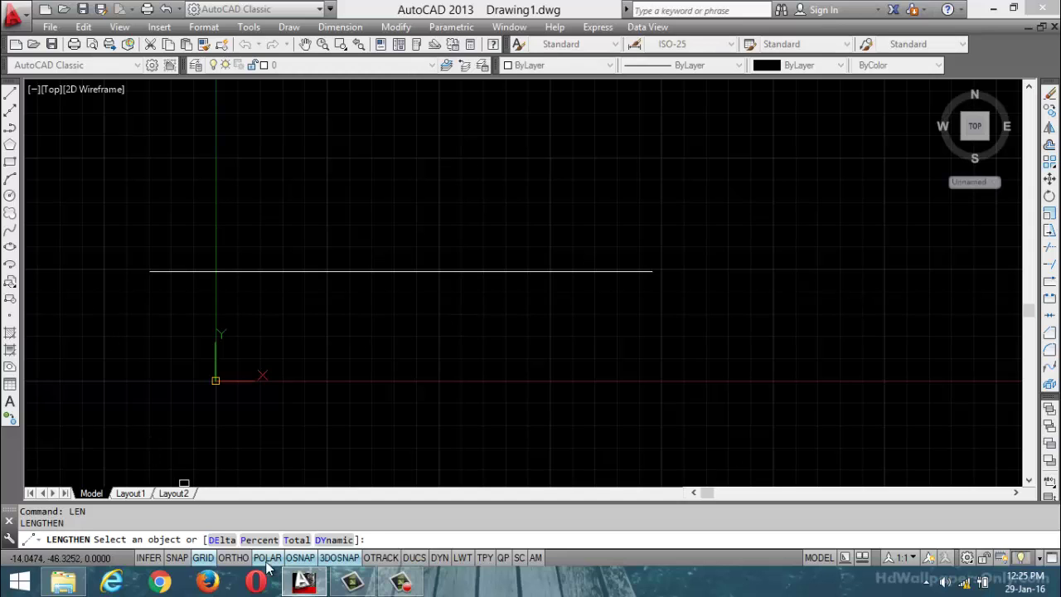
pyautogui.click(295, 540)
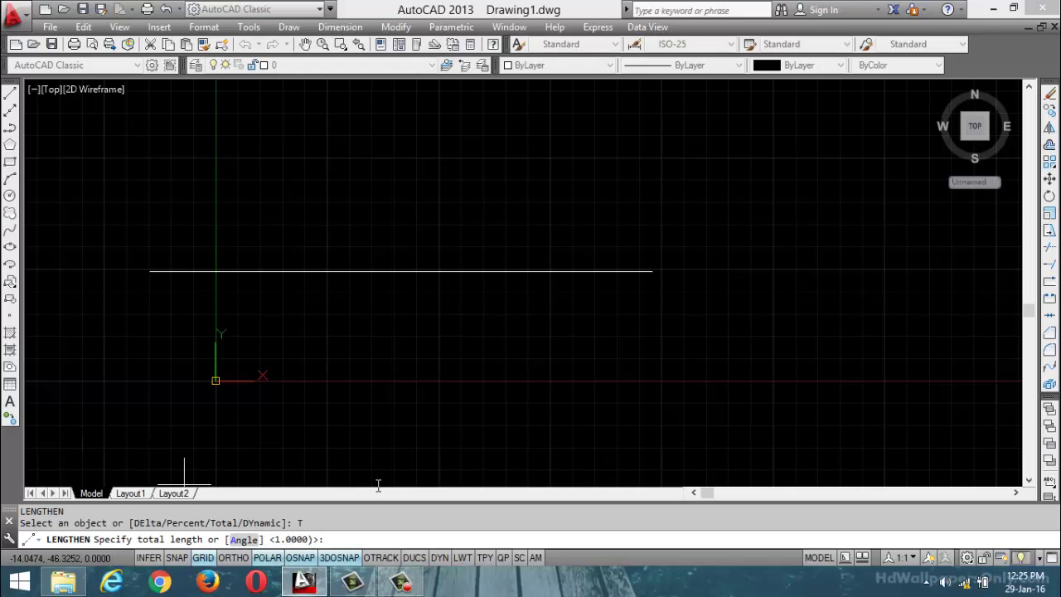
pyautogui.press('Escape')
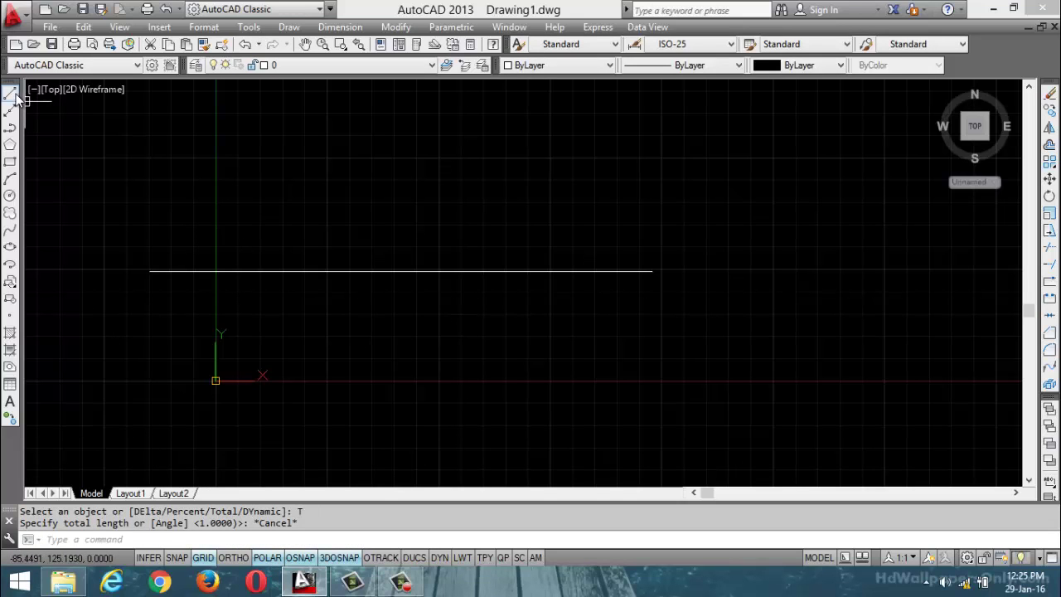
# Draw a shorter horizontal line below the long one and select it
pyautogui.click(10, 93)
pyautogui.click(266, 322)
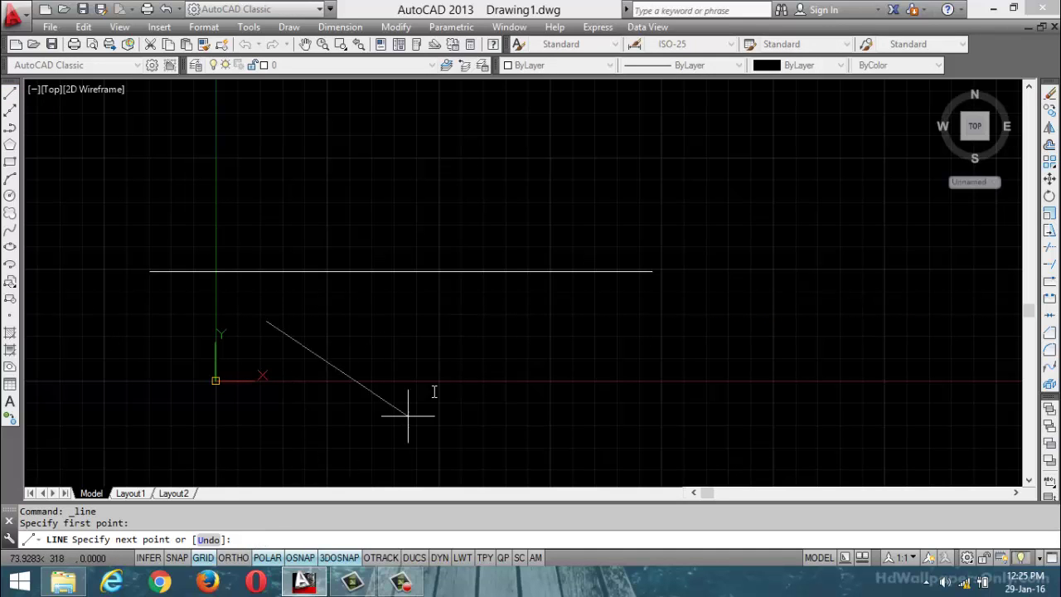
pyautogui.click(475, 322)
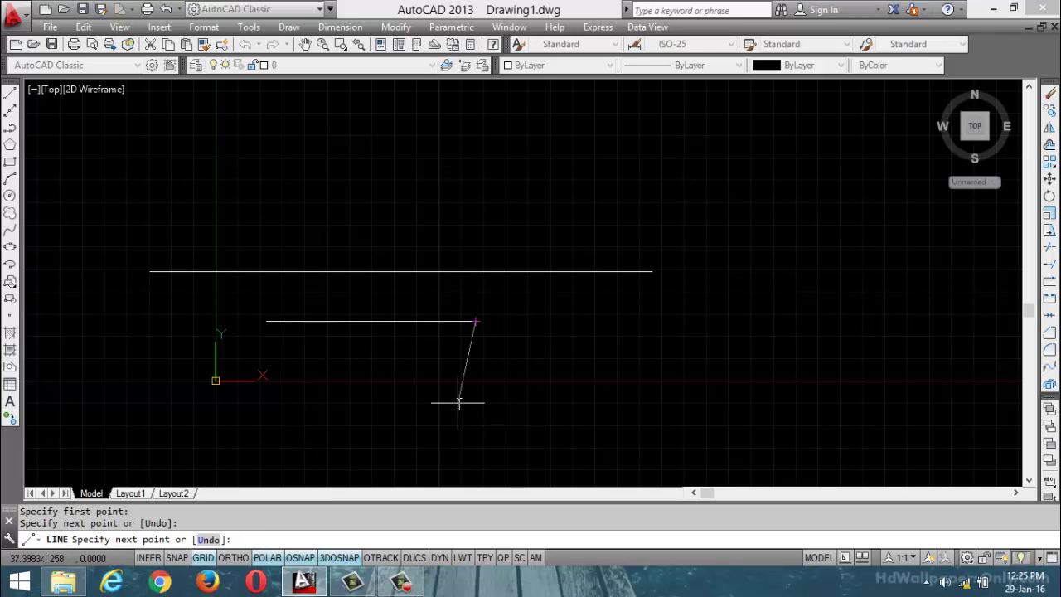
pyautogui.press('Escape')
pyautogui.click(362, 320)
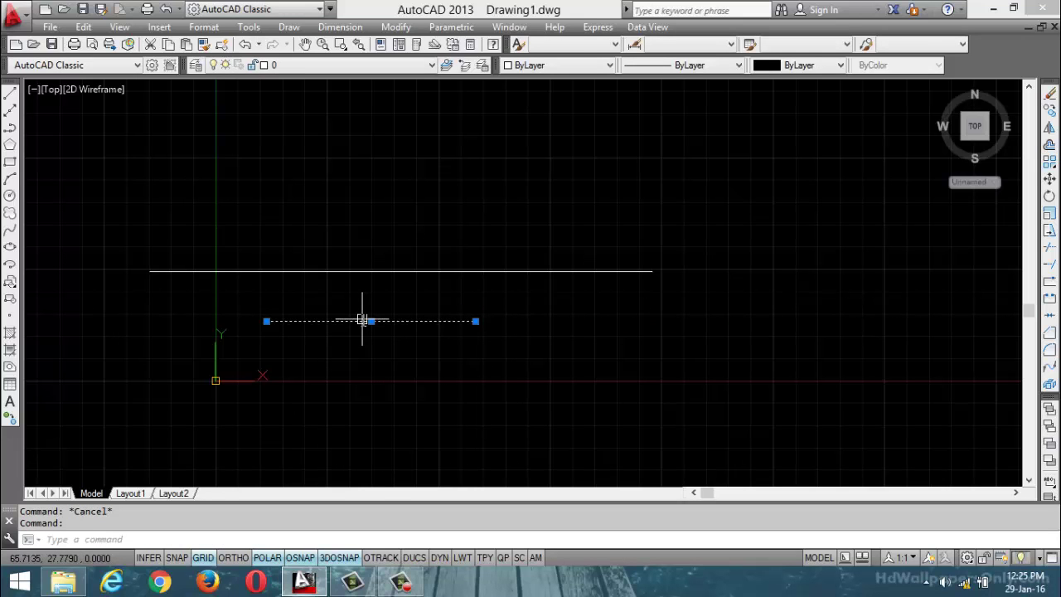
# Set the lower line's total length to 200 units, with object snap tracking on
pyautogui.press('Escape')
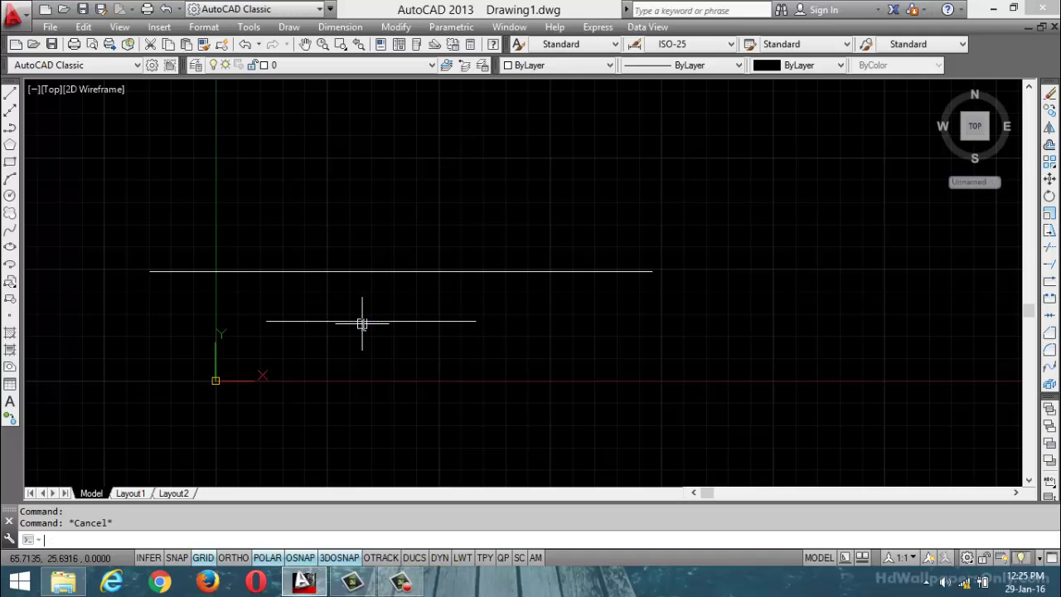
pyautogui.write('1en')
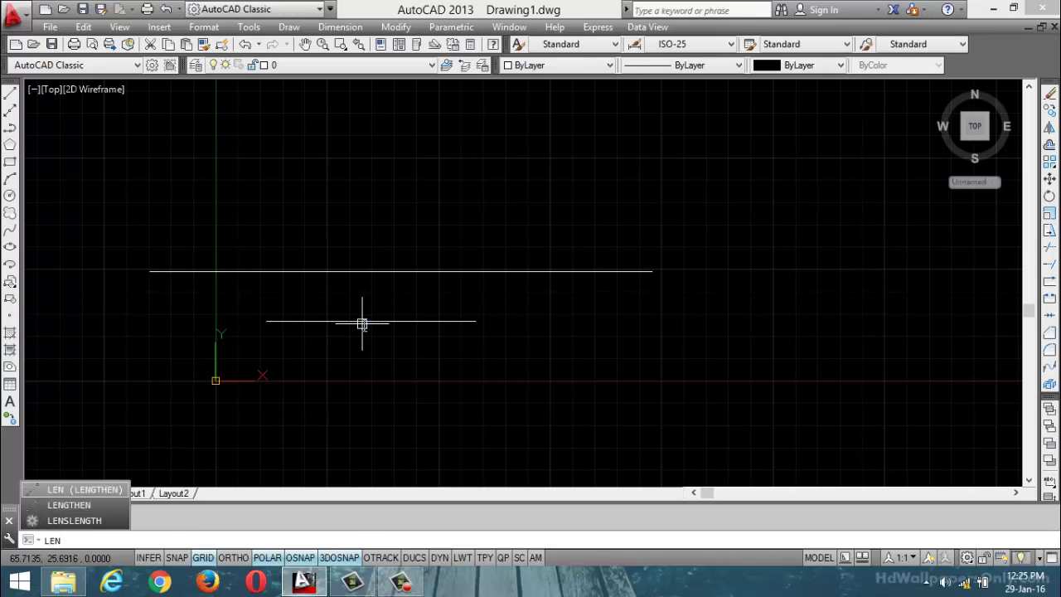
pyautogui.press('Return')
pyautogui.click(296, 540)
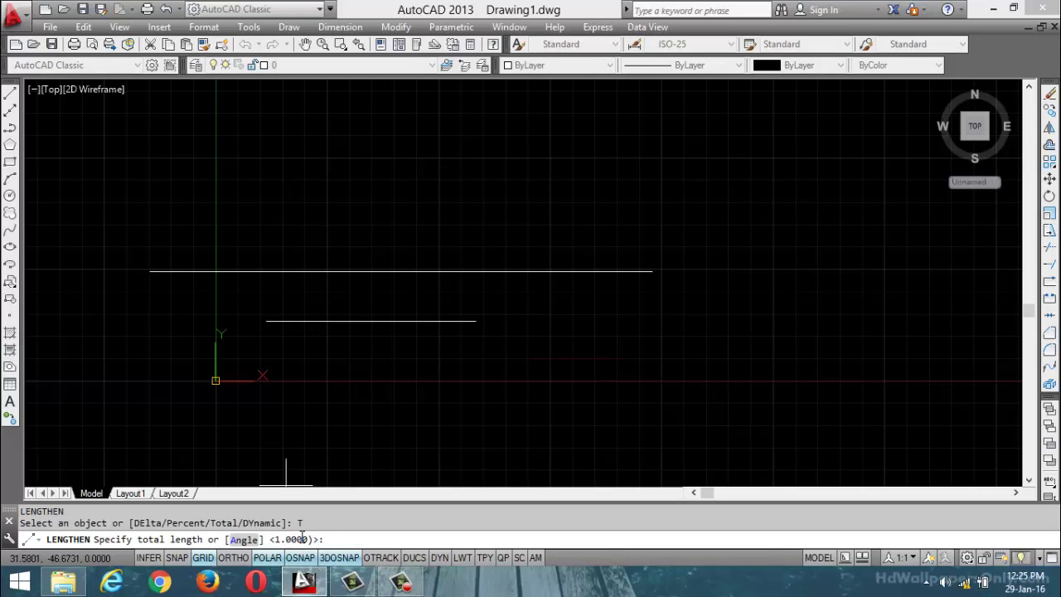
pyautogui.click(374, 558)
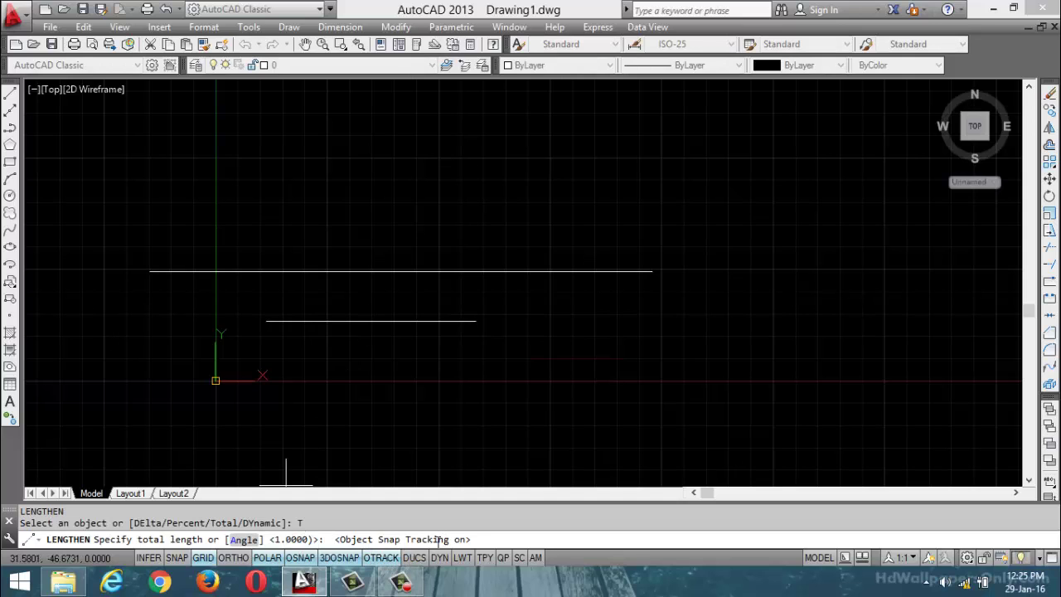
pyautogui.write('200')
pyautogui.press('Return')
pyautogui.click(465, 321)
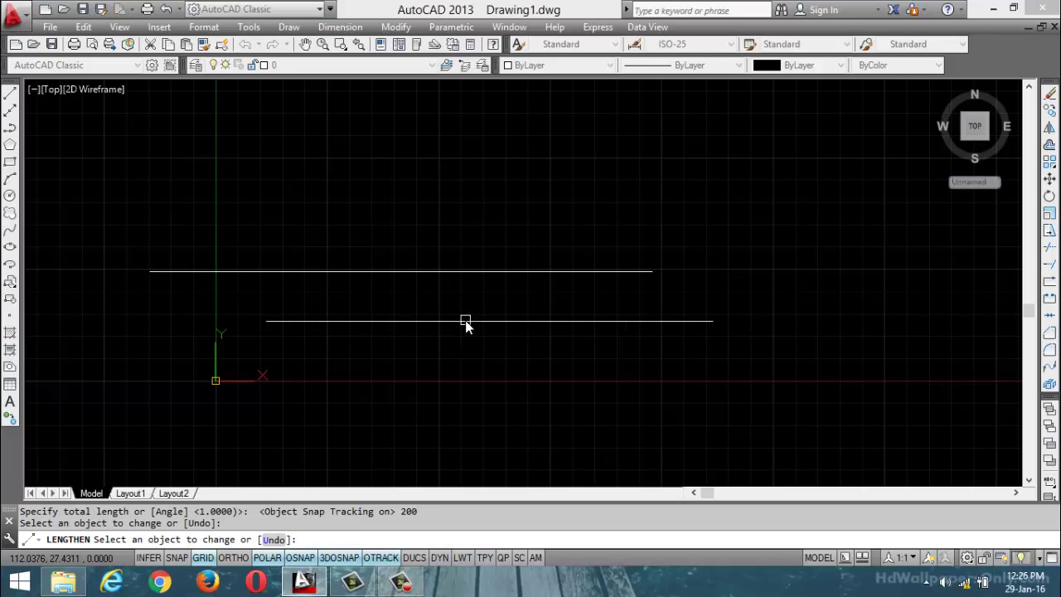
# Draw a three-point arc curving upward to the right of the horizontal lines
pyautogui.press('Return')
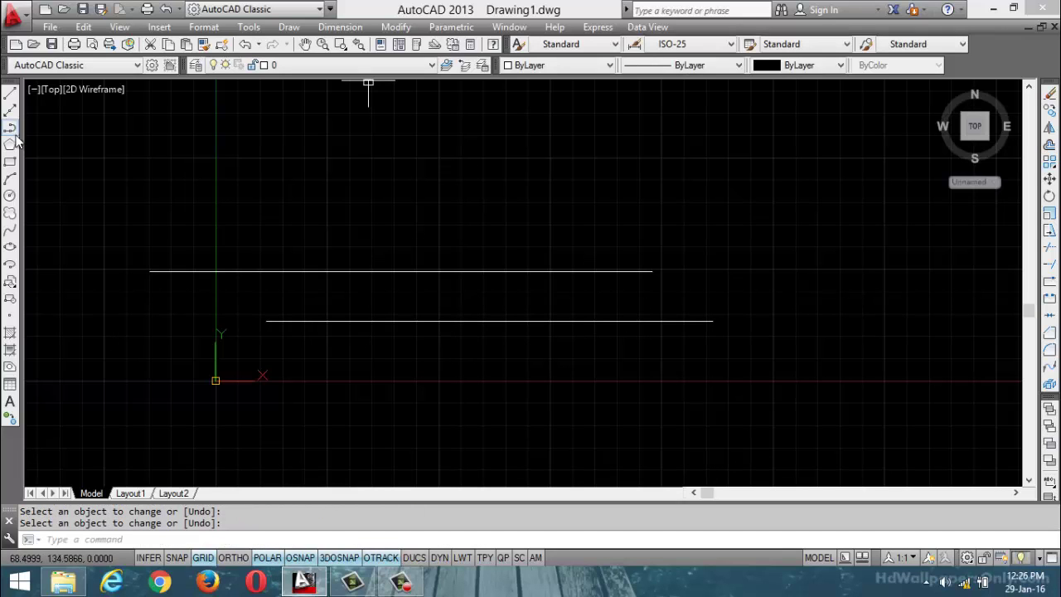
pyautogui.click(10, 179)
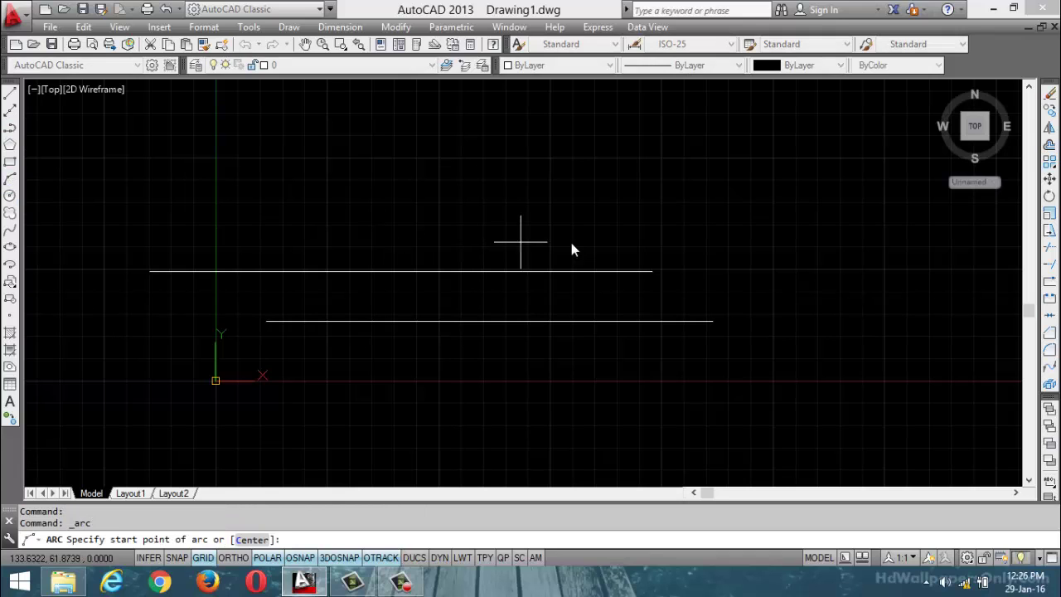
pyautogui.click(740, 295)
pyautogui.click(798, 181)
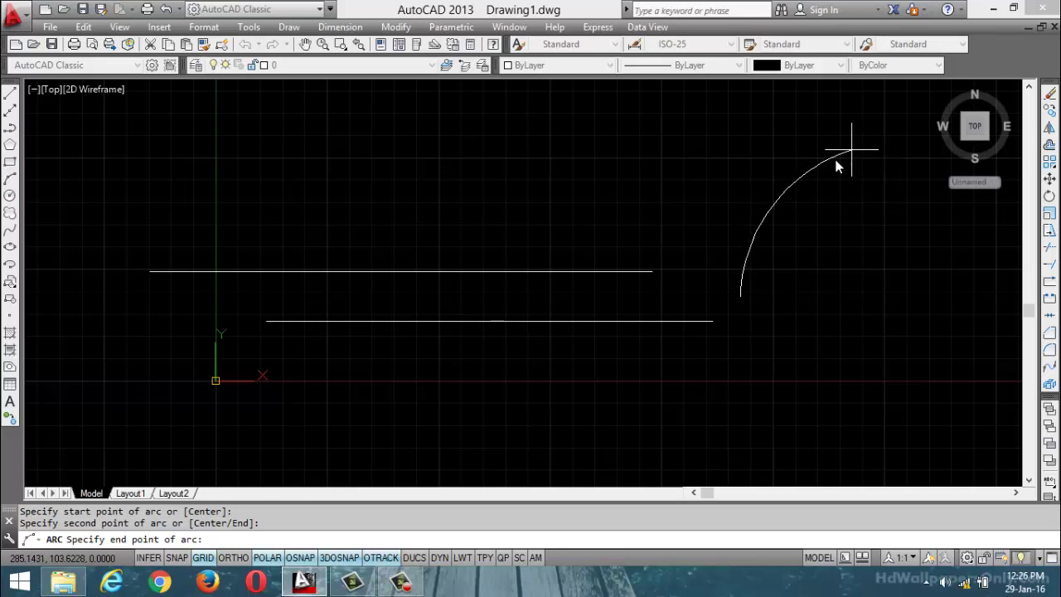
pyautogui.click(823, 168)
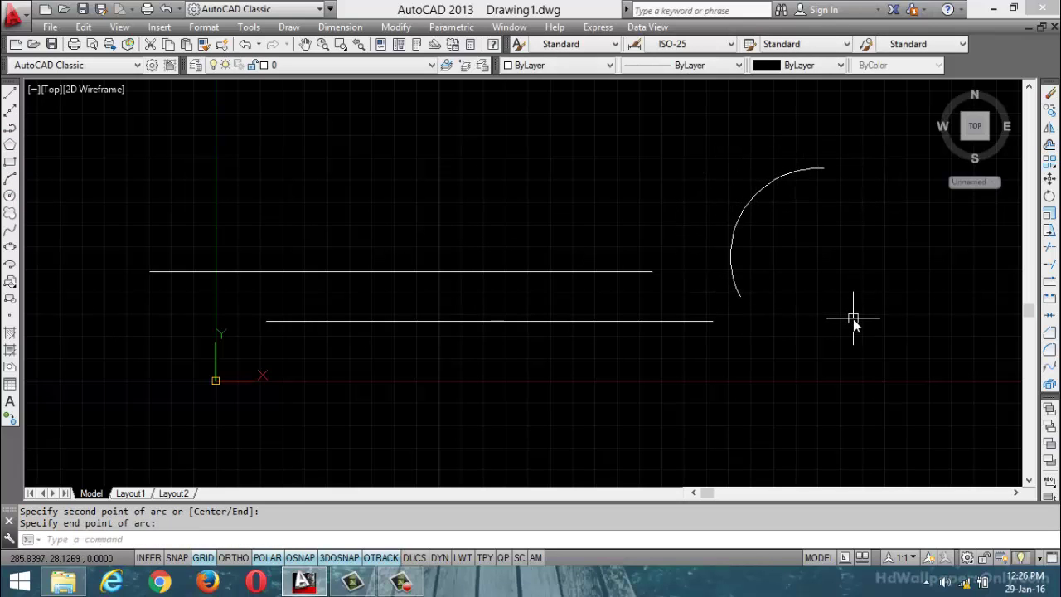
pyautogui.press('Escape')
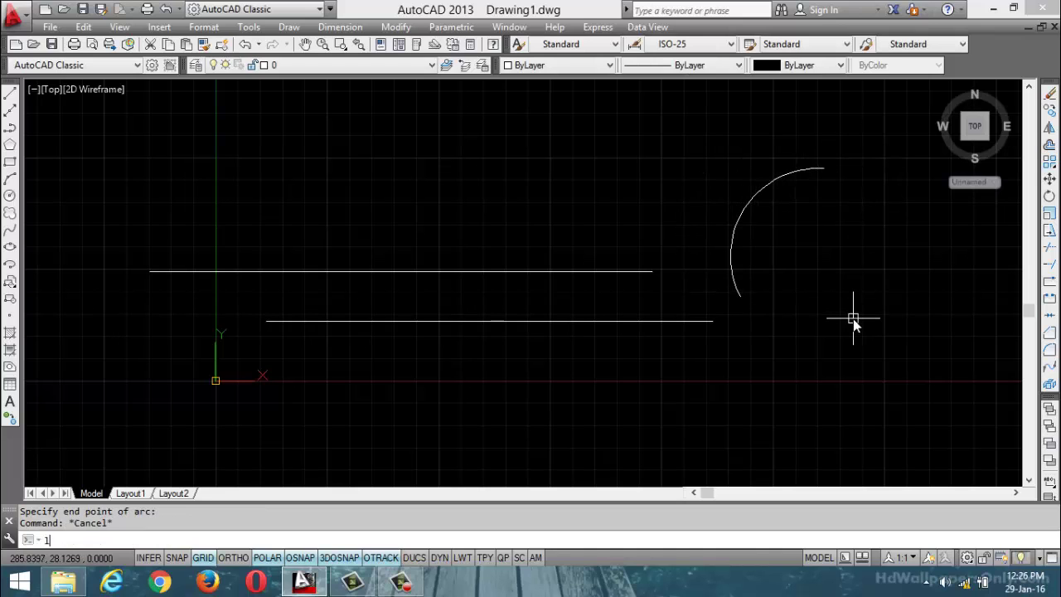
# Extend the arc to a 280-degree total angle, nearly closing it into a circle
pyautogui.write('LEN')
pyautogui.press('Return')
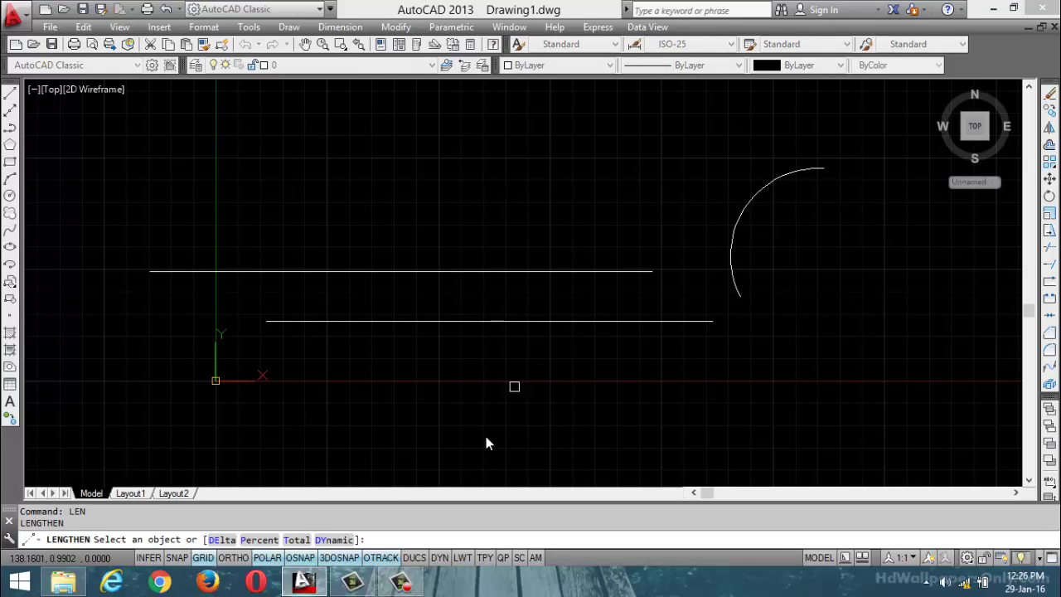
pyautogui.click(297, 540)
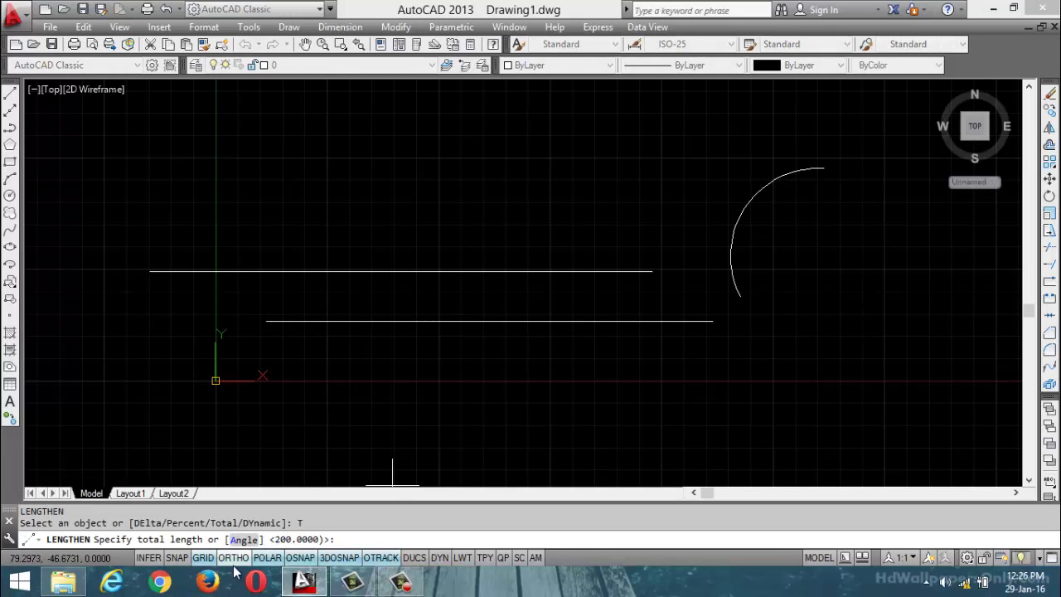
pyautogui.click(243, 540)
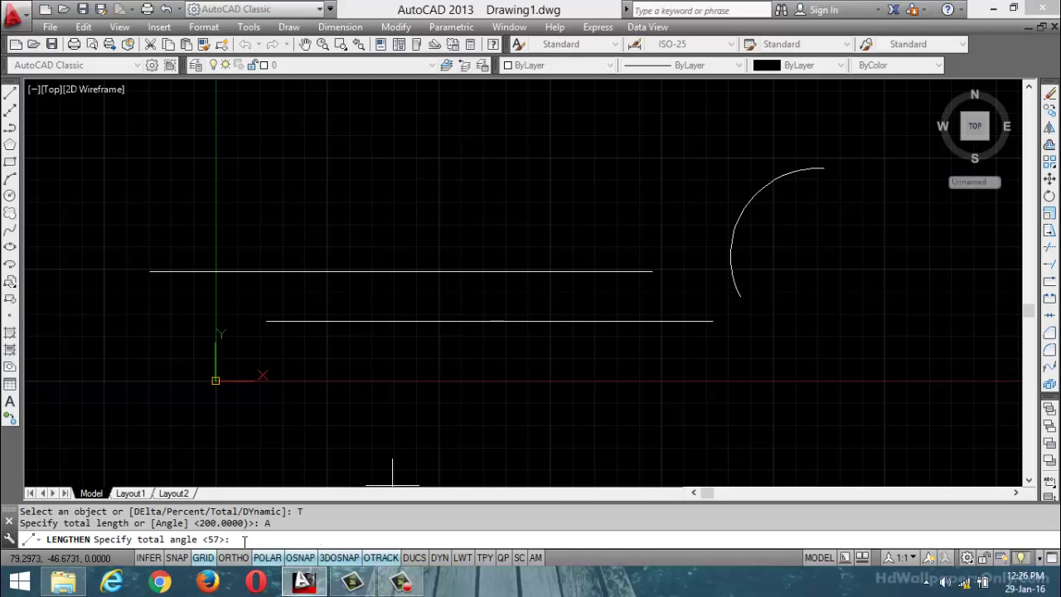
pyautogui.write('280')
pyautogui.press('Return')
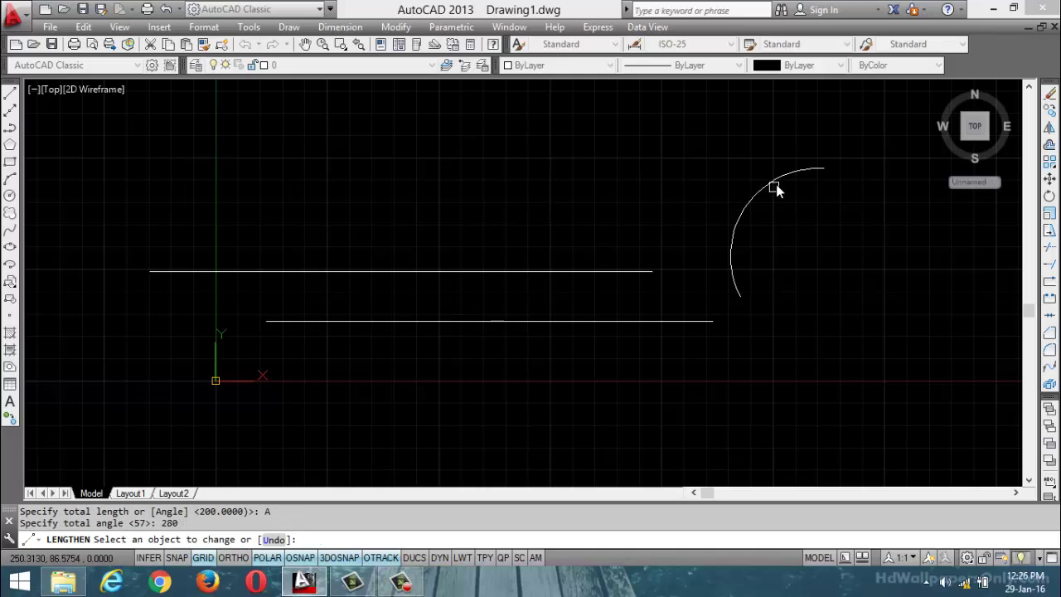
pyautogui.click(802, 171)
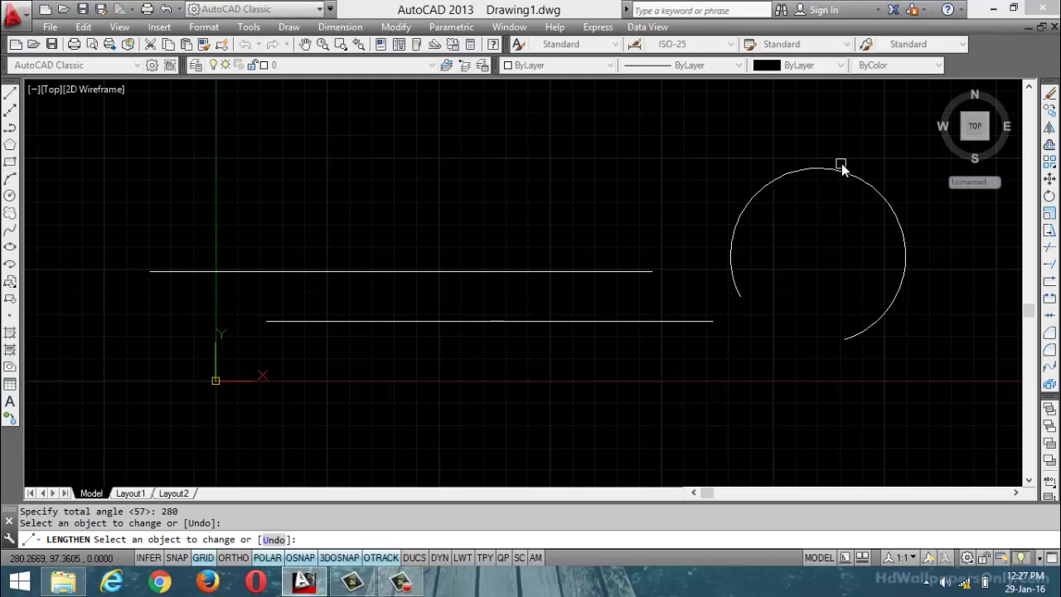
pyautogui.press('Escape')
pyautogui.press('Escape')
pyautogui.press('Escape')
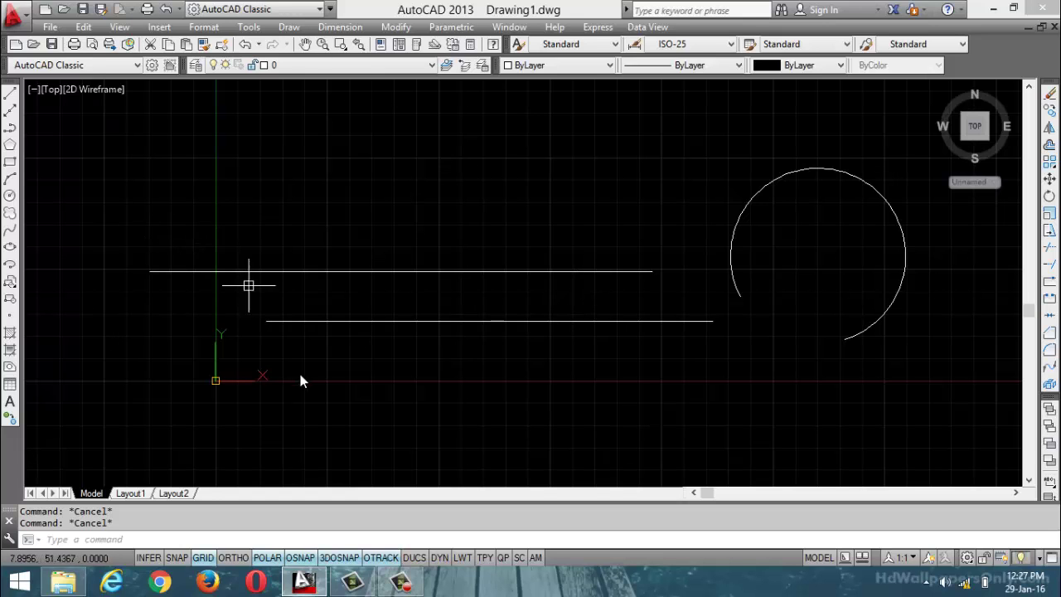
# Draw a diagonal line sloping down to the right, ending just right of the partial circle
pyautogui.scroll(-3, 305, 356)
pyautogui.scroll(4, 390, 325)
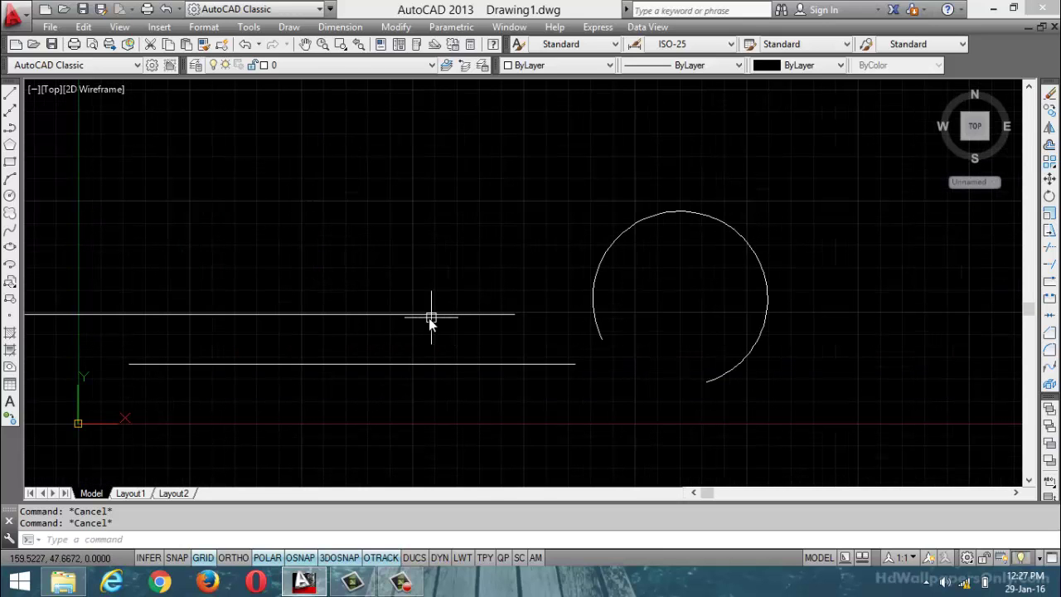
pyautogui.scroll(-4, 429, 321)
pyautogui.scroll(2, 412, 326)
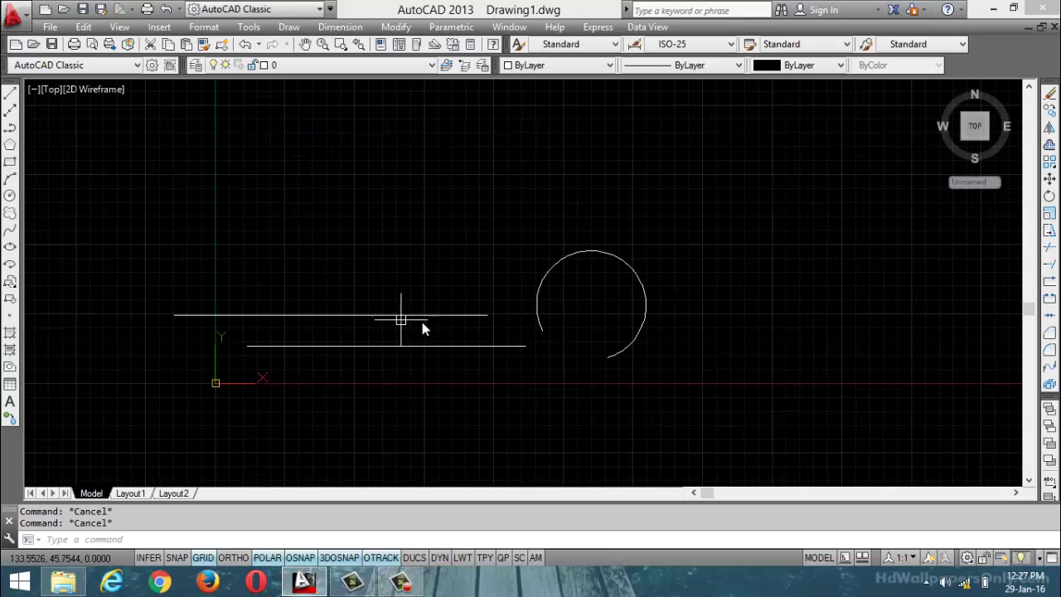
pyautogui.click(10, 93)
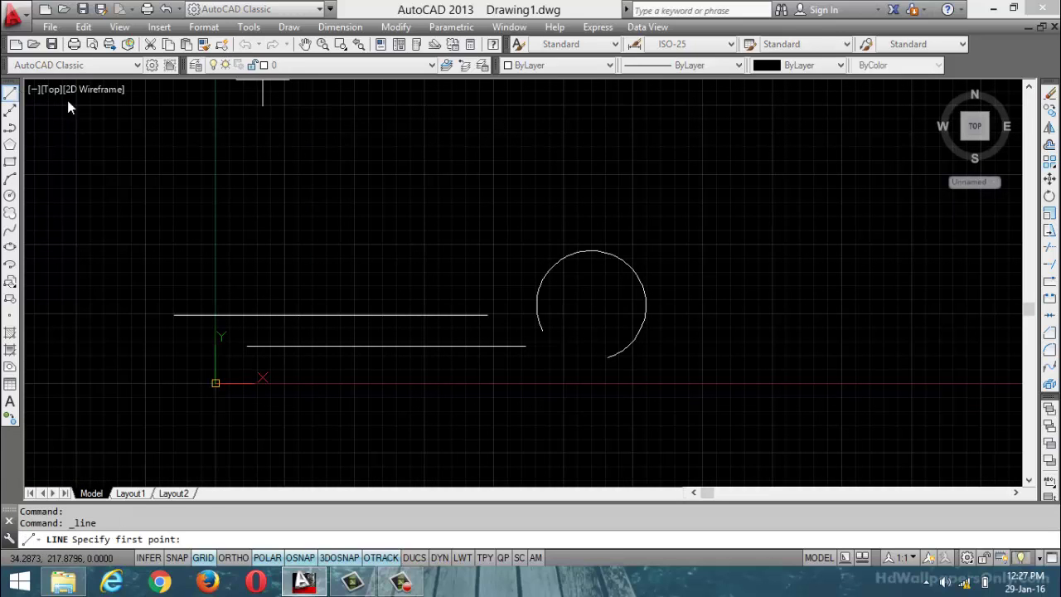
pyautogui.click(422, 131)
pyautogui.click(770, 261)
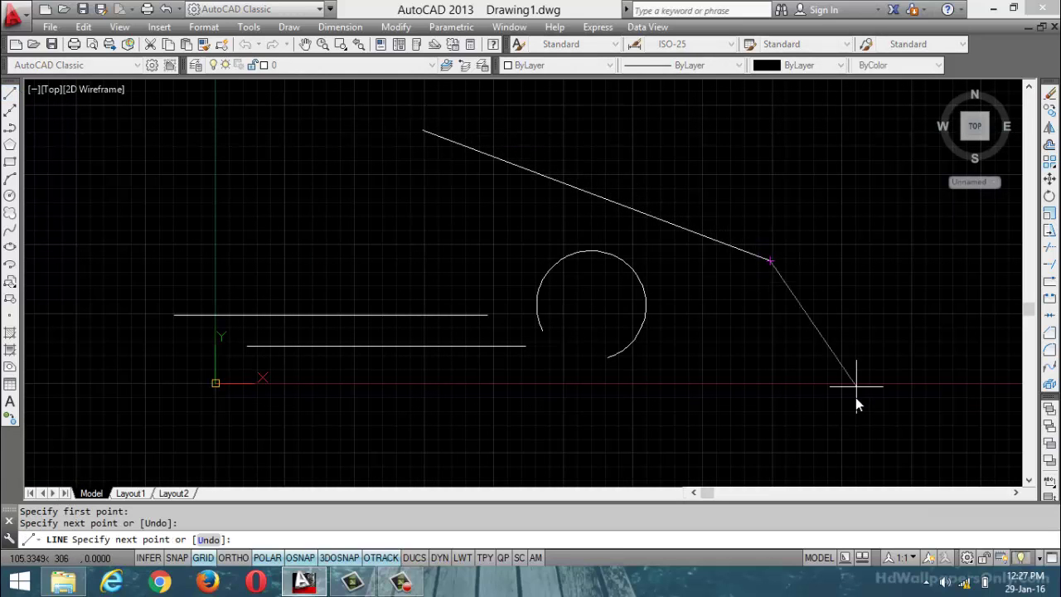
pyautogui.press('Return')
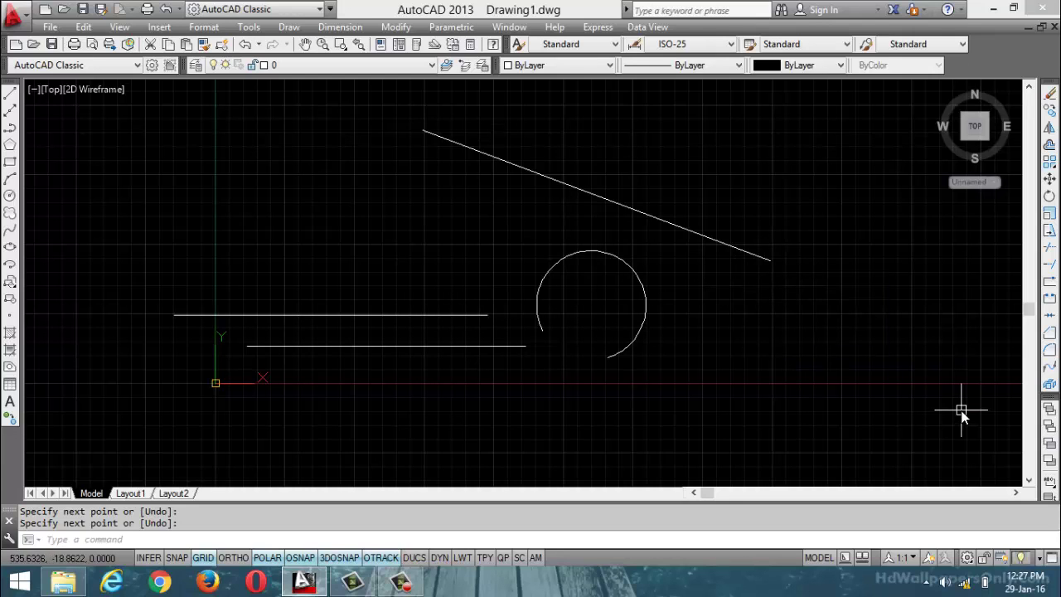
# Dynamically stretch the upper line to the slanted line's end, then undo it
pyautogui.write('LEN')
pyautogui.press('Return')
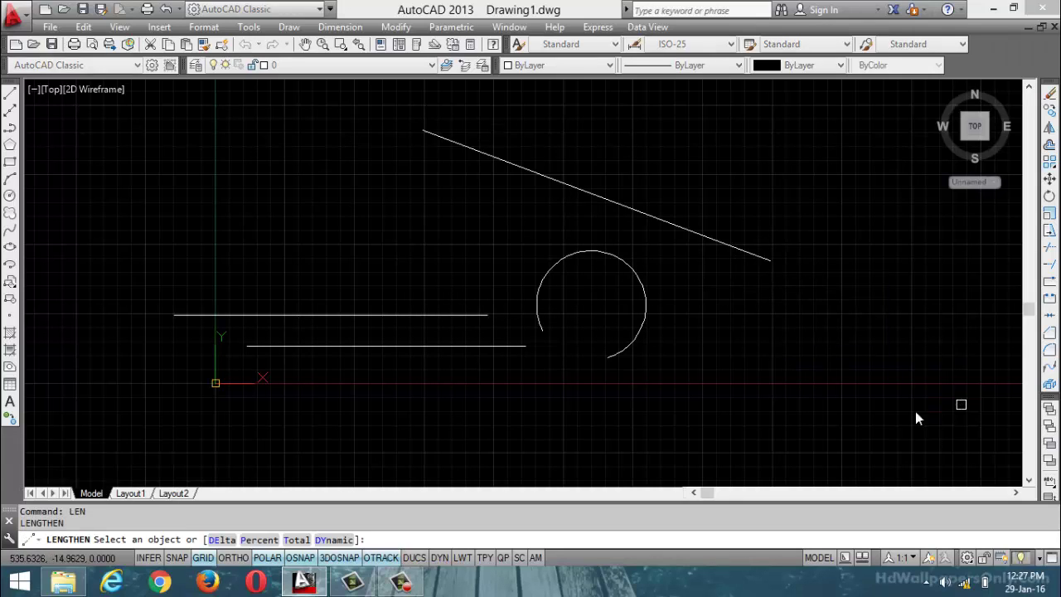
pyautogui.click(331, 540)
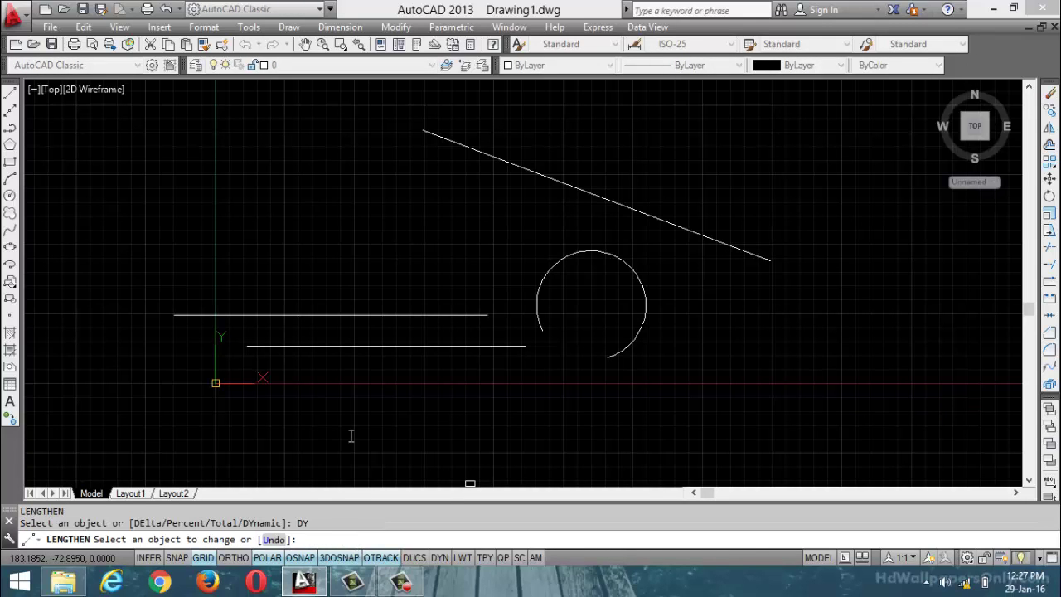
pyautogui.click(434, 314)
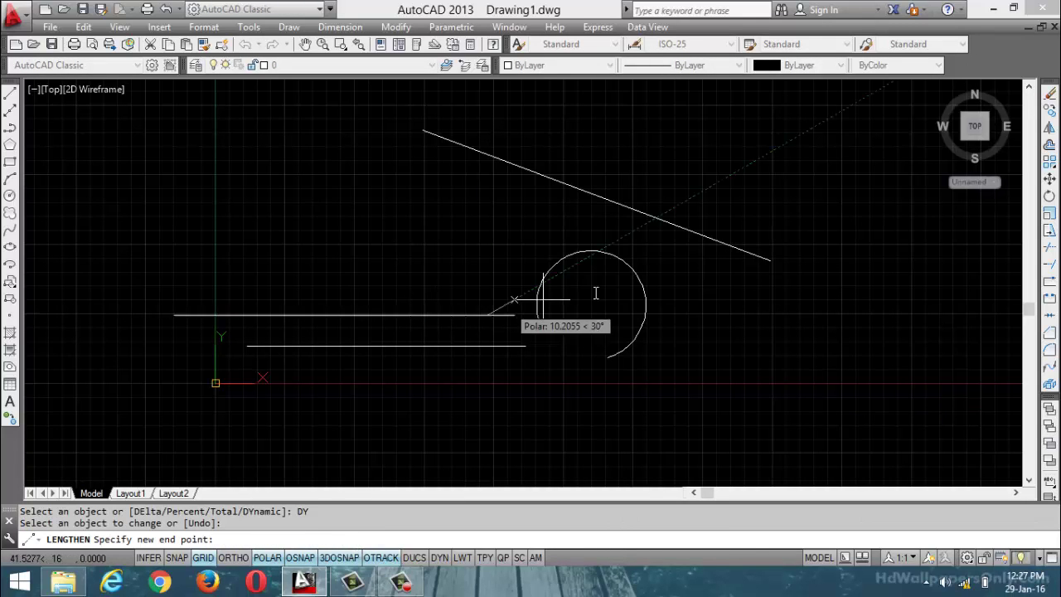
pyautogui.click(772, 261)
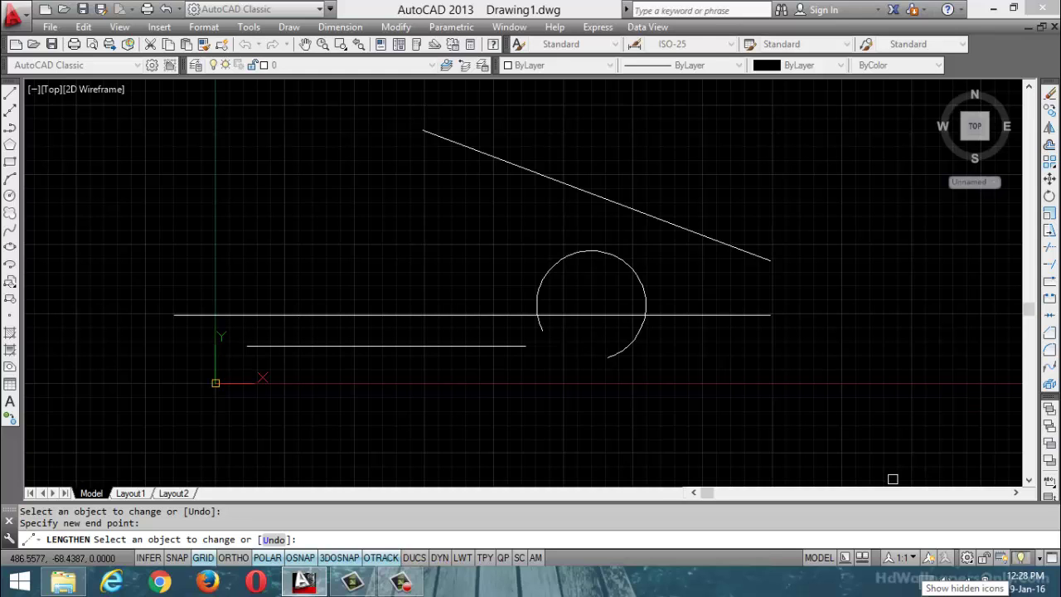
pyautogui.write('u')
pyautogui.press('Return')
# Erase all objects and draw a new line sloping down to the right
pyautogui.hotkey('ctrl', 'a')
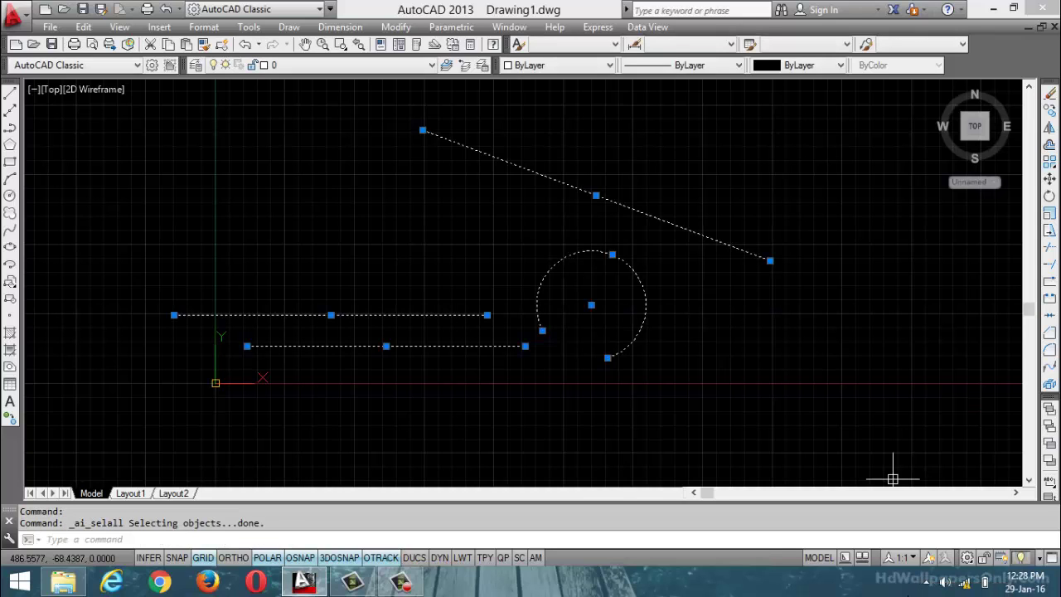
pyautogui.press('Delete')
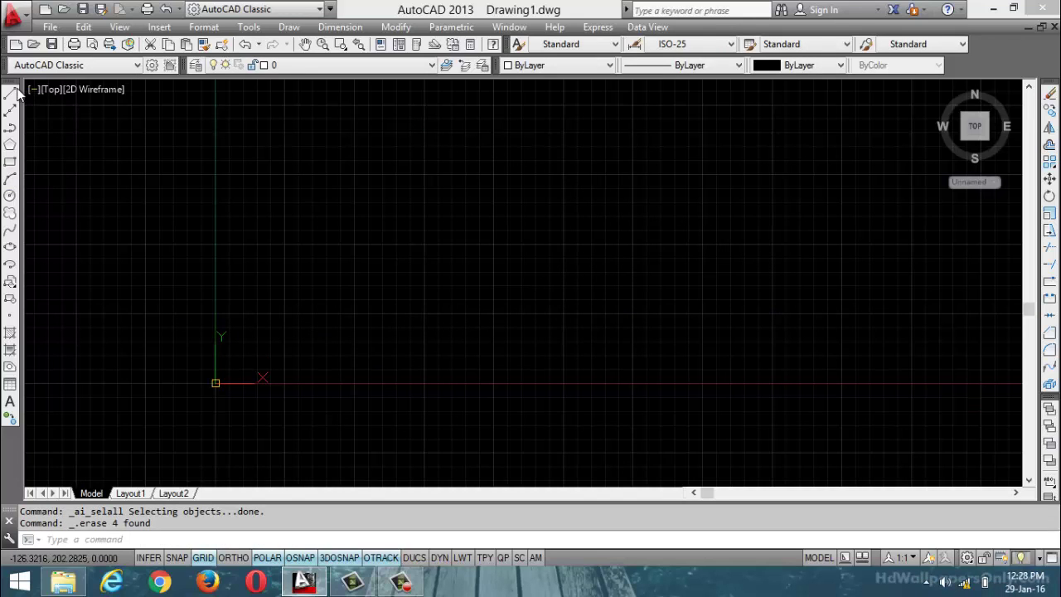
pyautogui.click(10, 93)
pyautogui.click(545, 111)
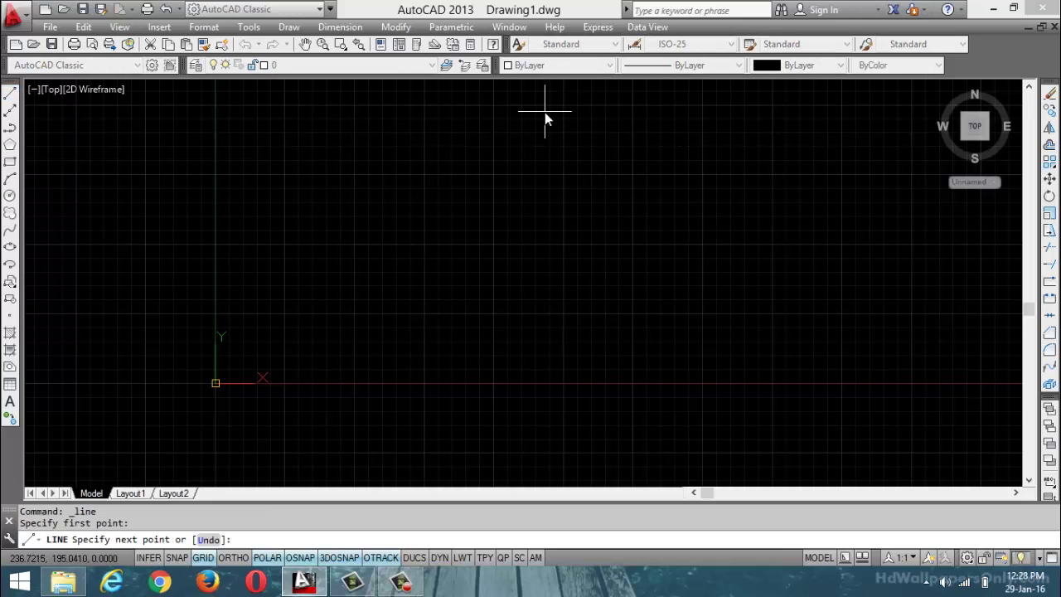
pyautogui.click(911, 336)
pyautogui.press('Escape')
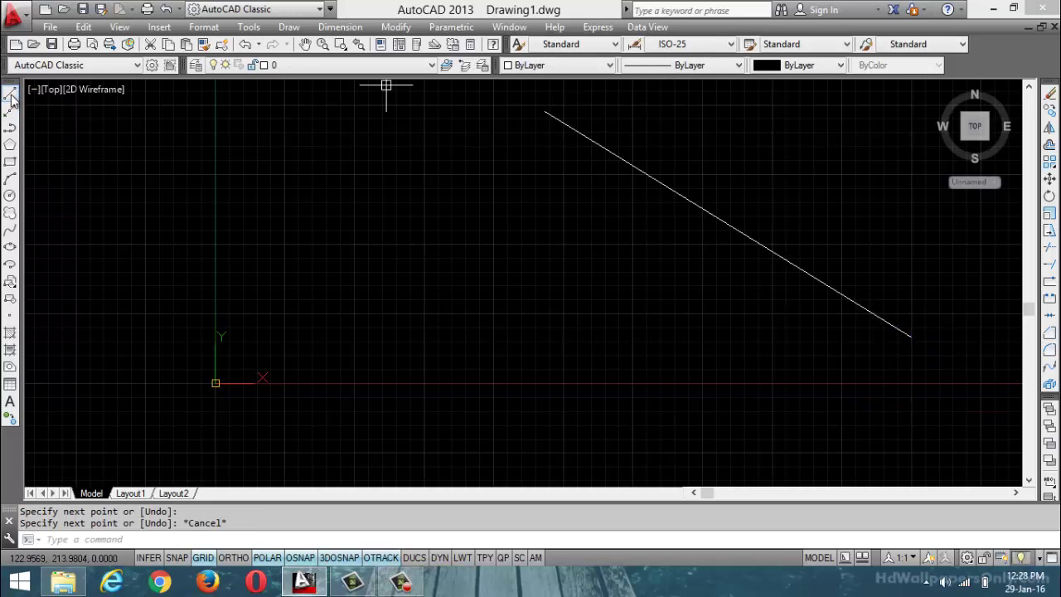
# Draw a horizontal line near the bottom, below the origin
pyautogui.click(9, 93)
pyautogui.click(271, 451)
pyautogui.click(635, 450)
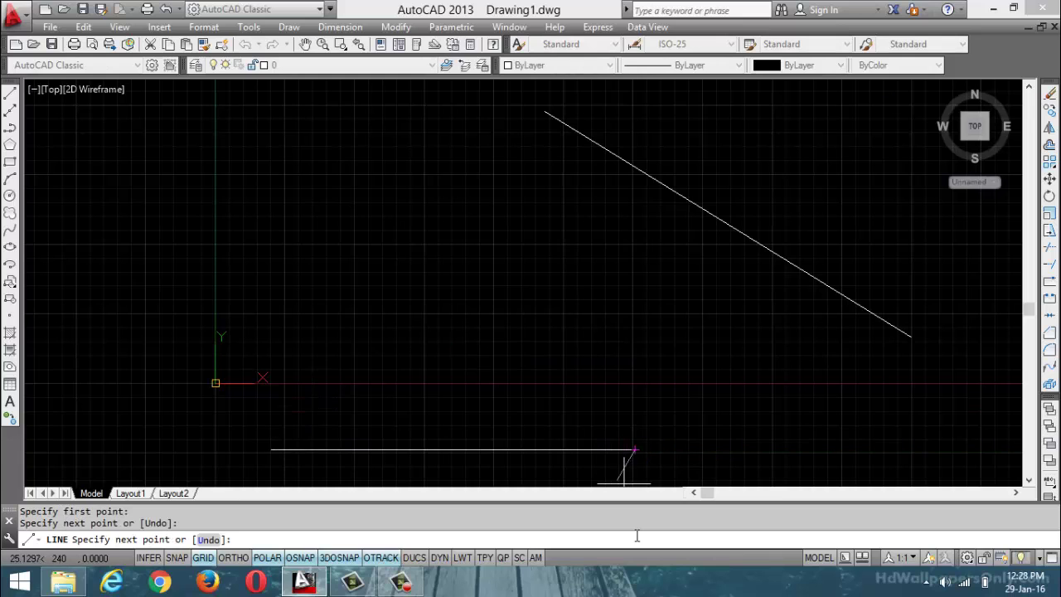
pyautogui.press('Escape')
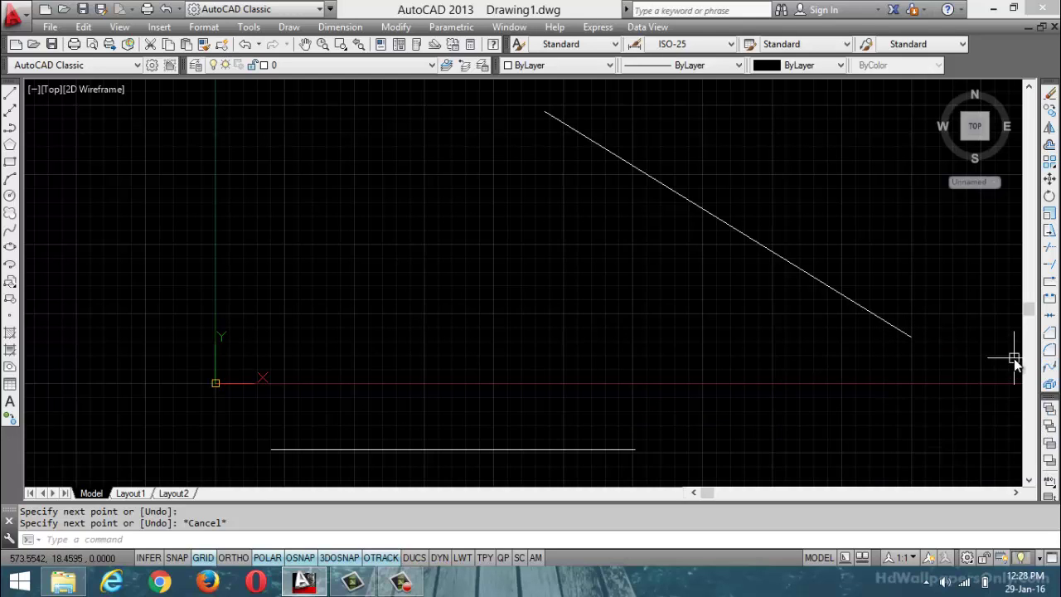
pyautogui.press('Escape')
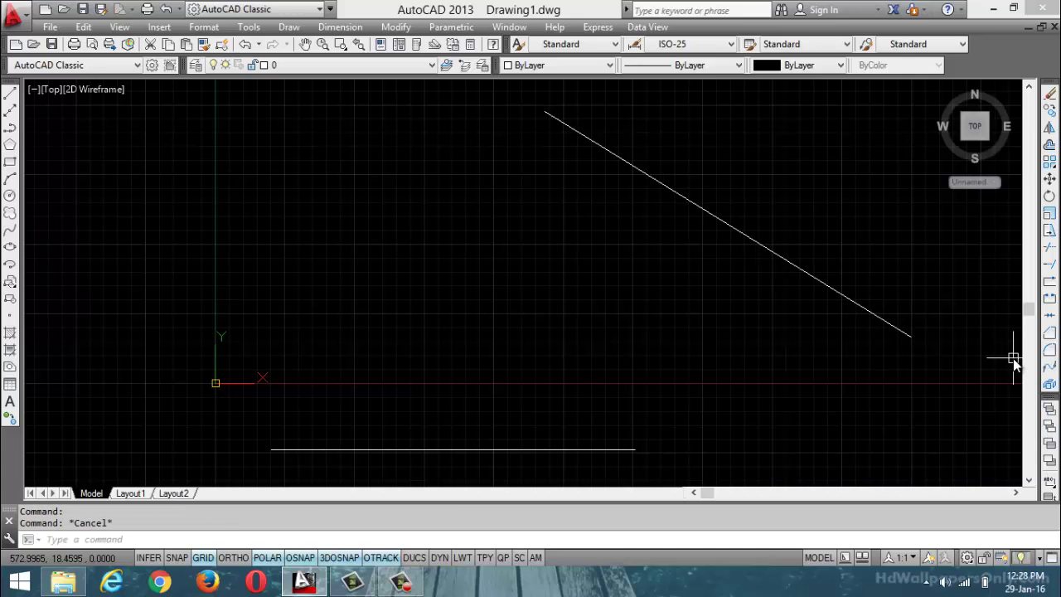
# Use LEN Dynamic to stretch the bottom horizontal line to end beneath the diagonal's lower end
pyautogui.write('LEn')
pyautogui.press('Return')
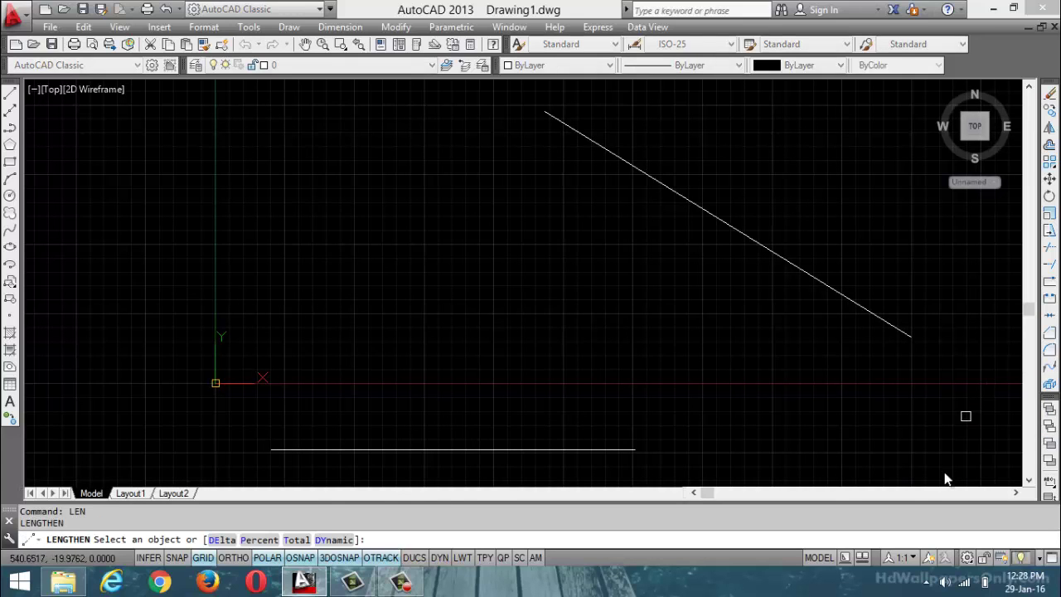
pyautogui.write('DY')
pyautogui.press('Return')
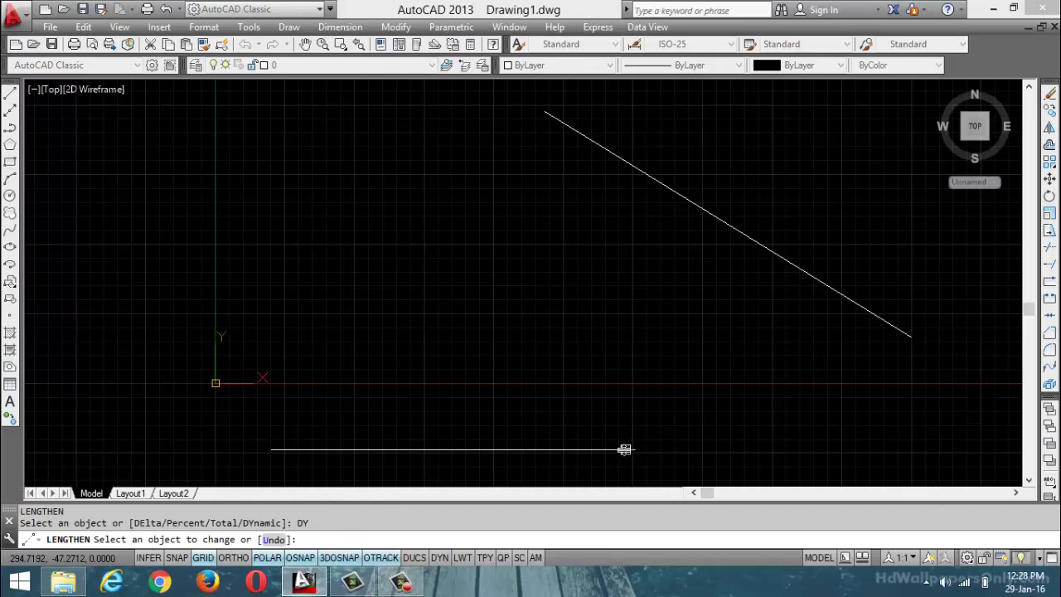
pyautogui.click(616, 449)
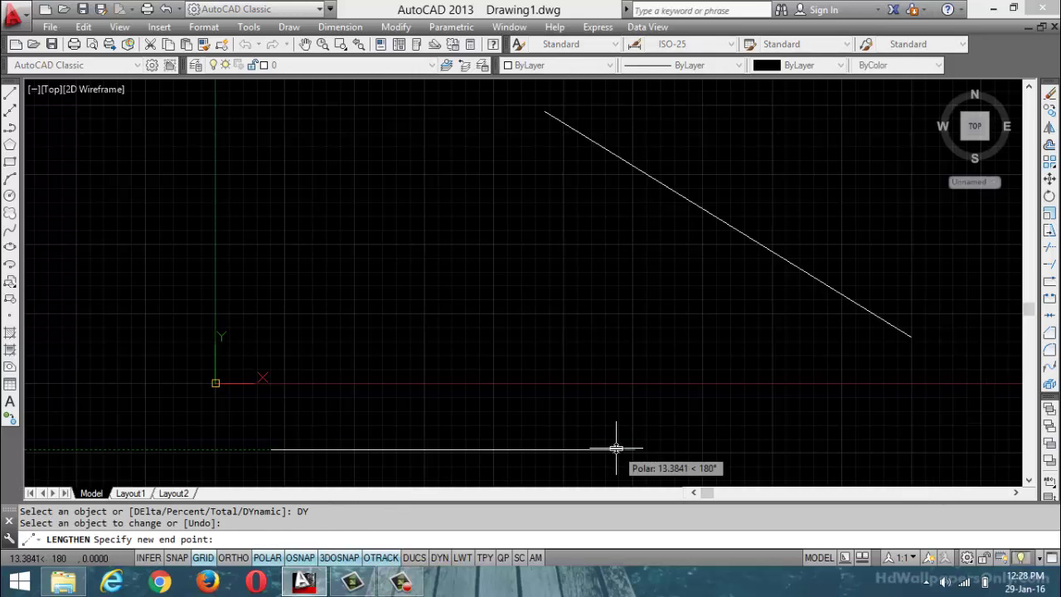
pyautogui.click(909, 336)
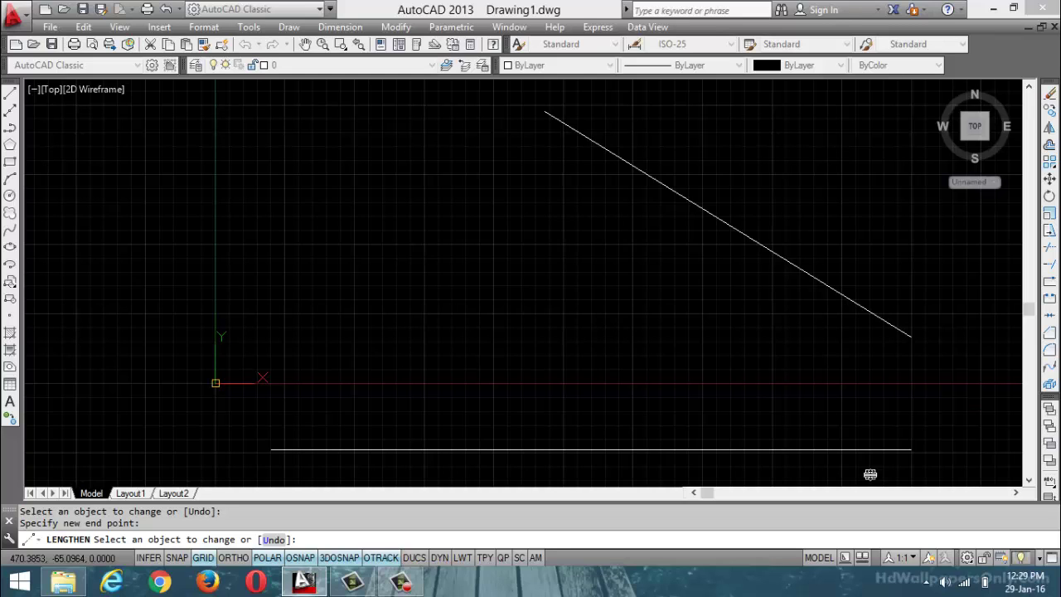
# Select all and delete the diagonal and horizontal lines
pyautogui.hotkey('ctrl', 'a')
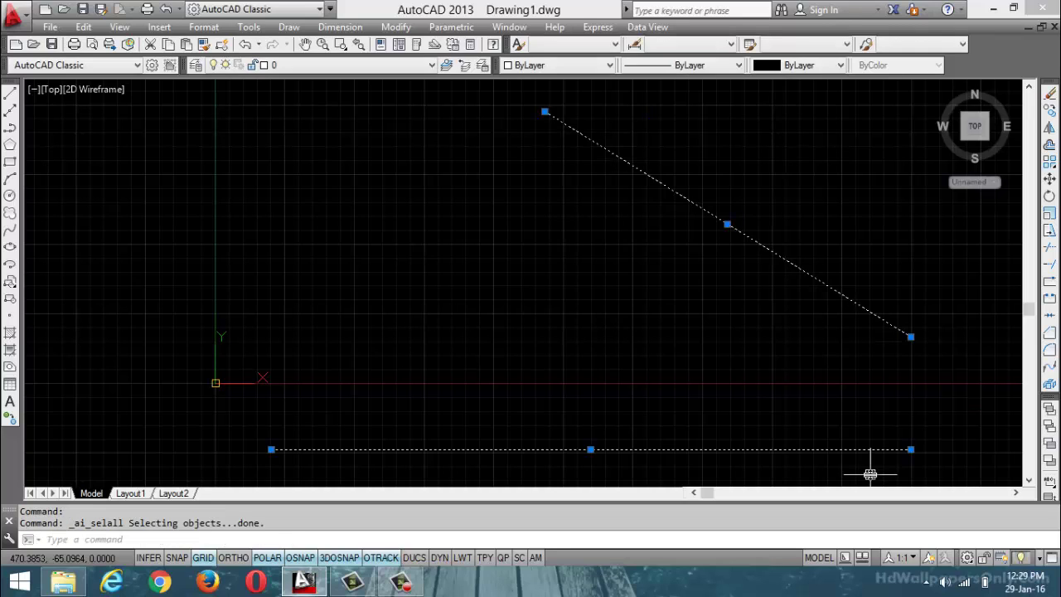
pyautogui.press('Delete')
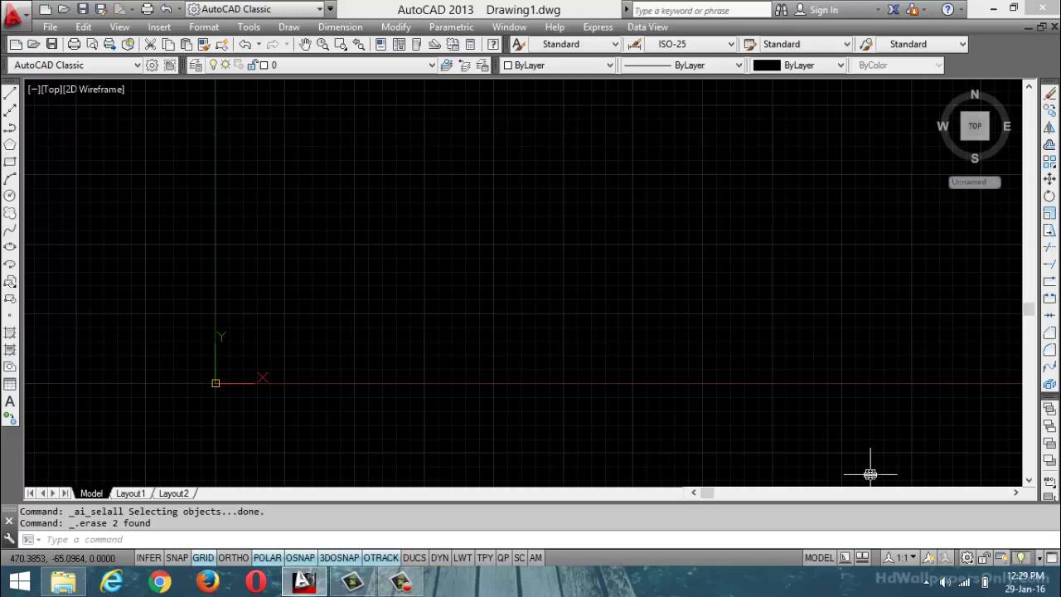
# Bring up and then hide the screen recorder controls
pyautogui.click(385, 584)
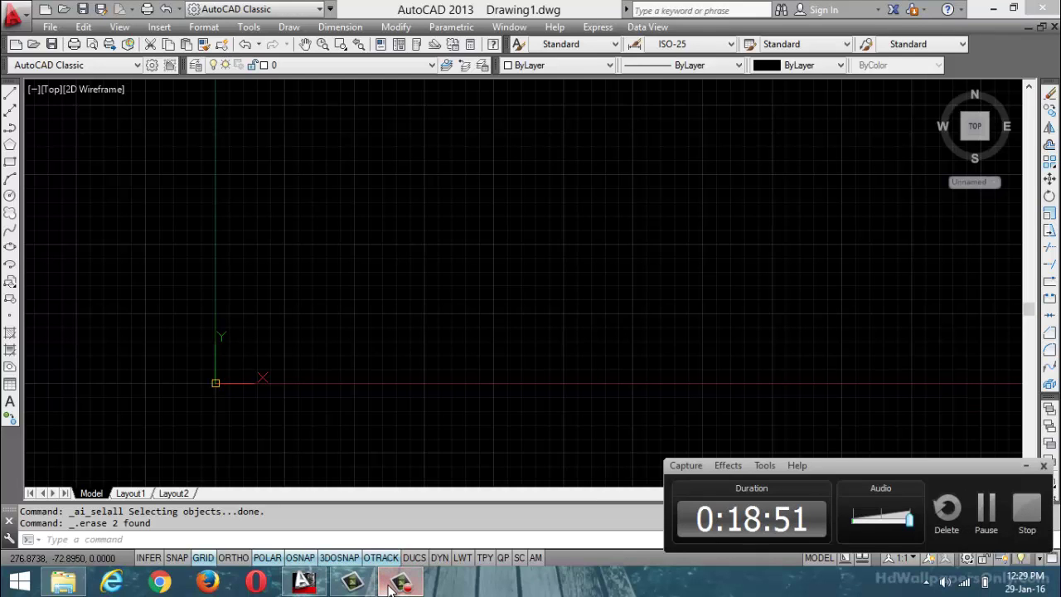
pyautogui.click(389, 587)
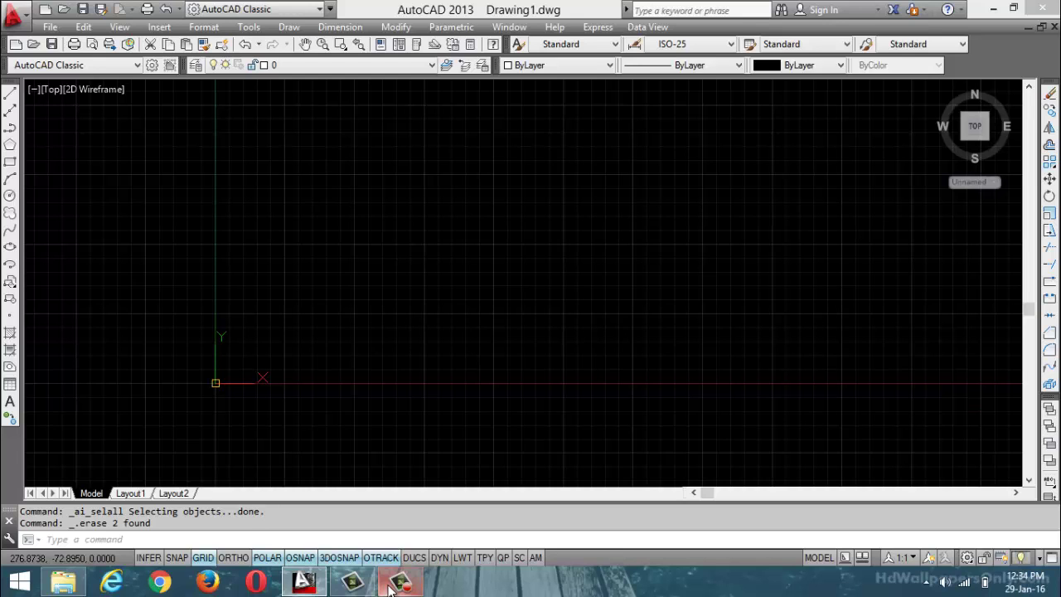
# Pan the view and draw the first two rectangles, upper middle and right
pyautogui.press('Escape')
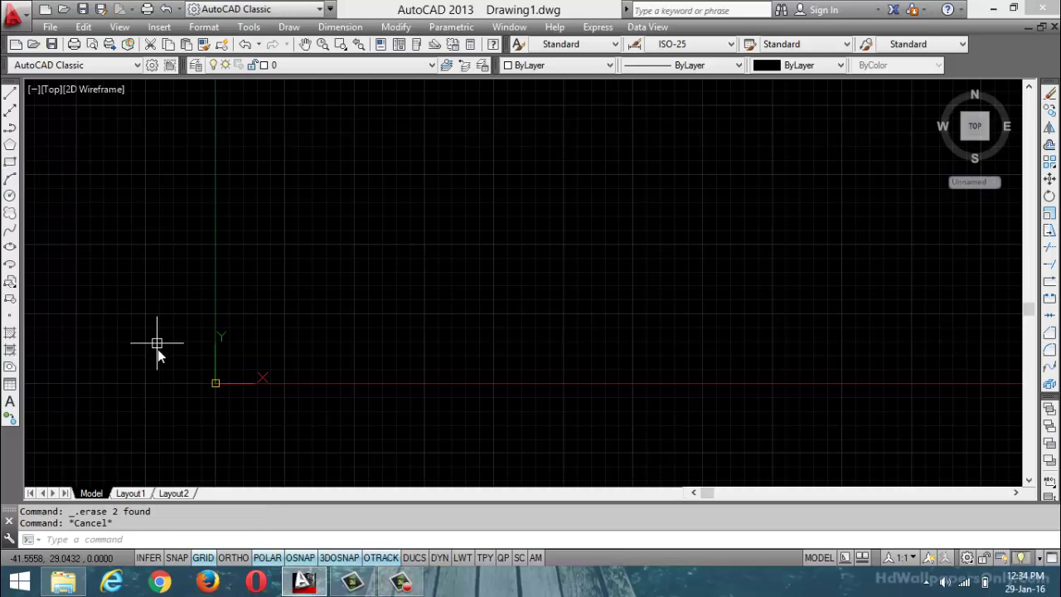
pyautogui.moveTo(182, 393); pyautogui.dragTo(244, 377, button='middle')
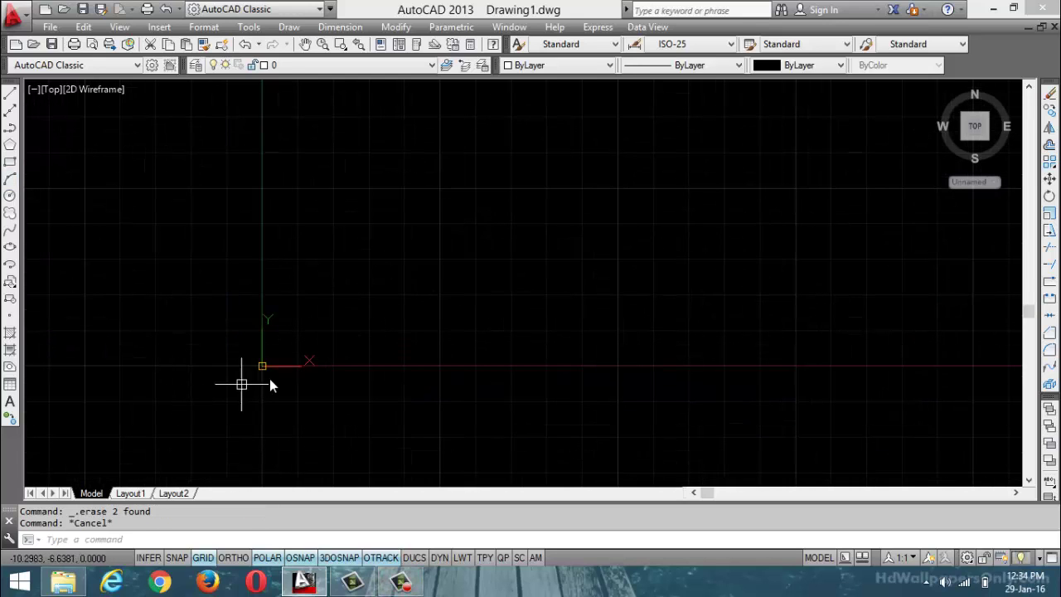
pyautogui.click(10, 162)
pyautogui.click(304, 147)
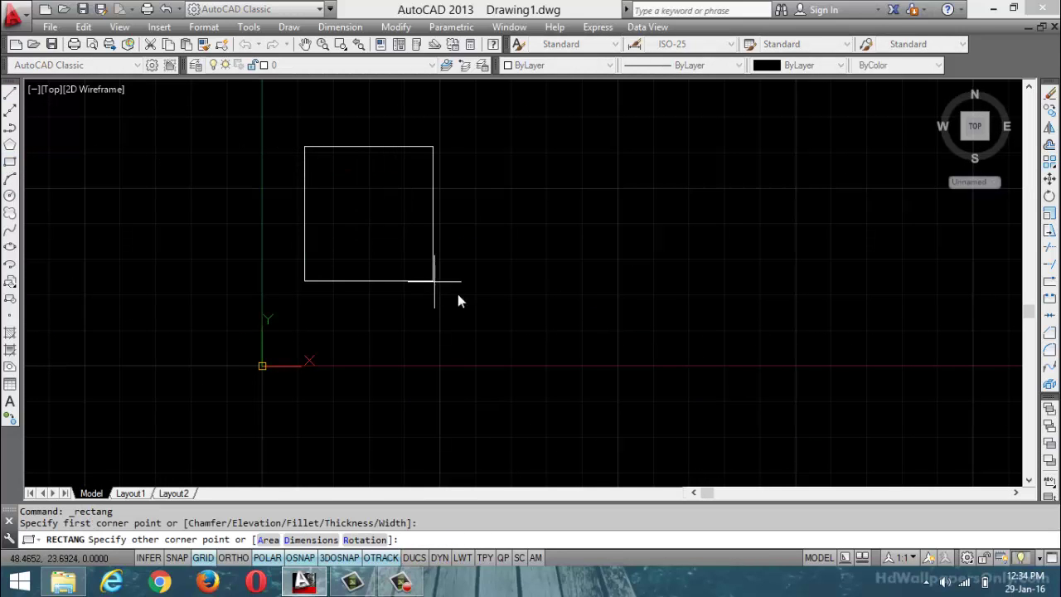
pyautogui.click(481, 304)
pyautogui.click(10, 163)
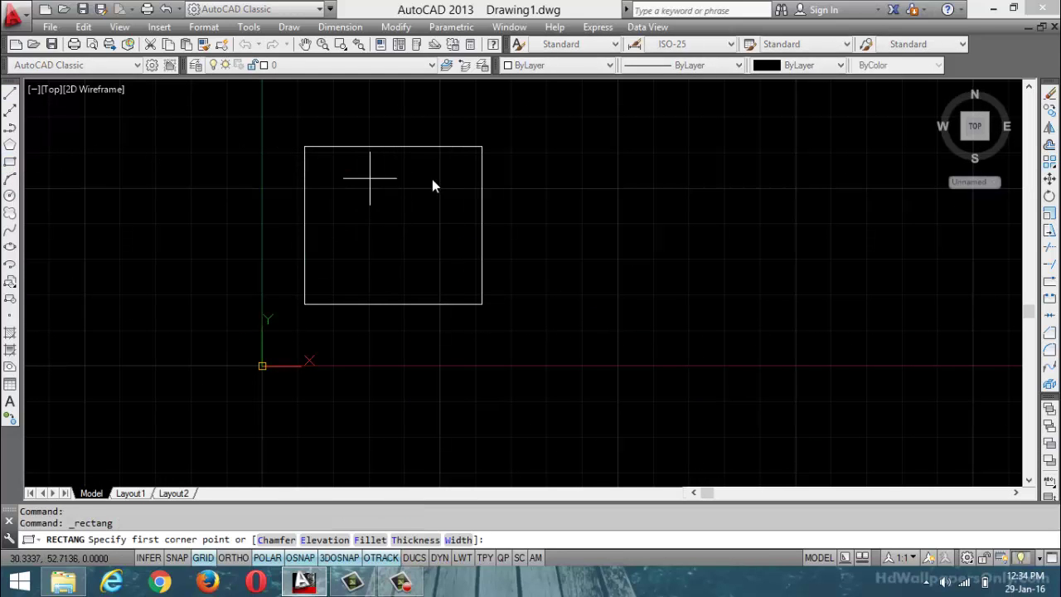
pyautogui.click(590, 176)
pyautogui.click(816, 331)
# Draw three more rectangles: one at left, one at bottom, a small one far right
pyautogui.click(10, 162)
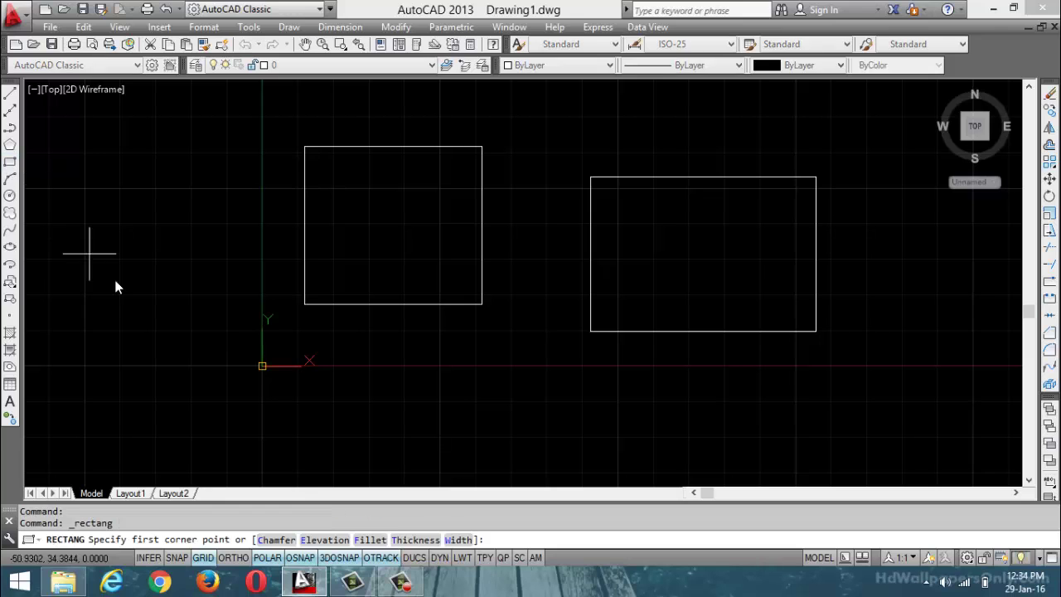
pyautogui.click(88, 235)
pyautogui.click(188, 366)
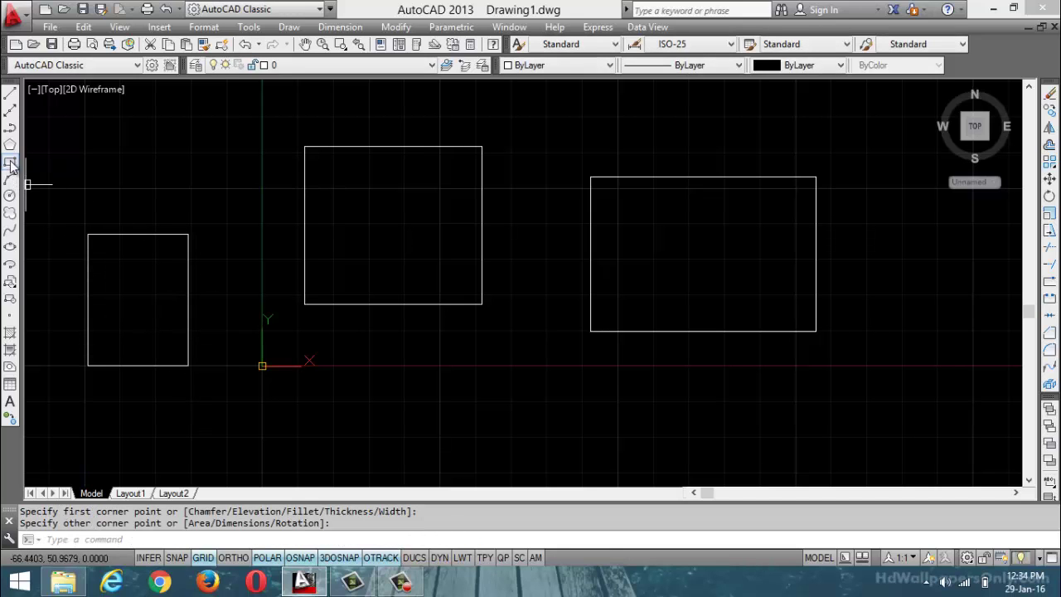
pyautogui.click(10, 162)
pyautogui.click(362, 358)
pyautogui.click(593, 463)
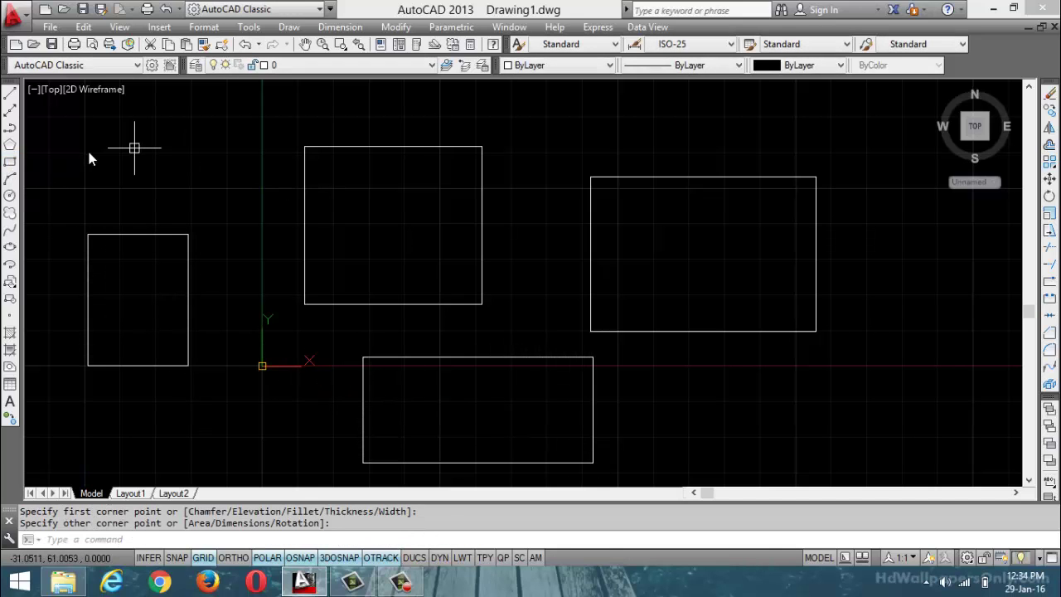
pyautogui.click(10, 163)
pyautogui.click(906, 250)
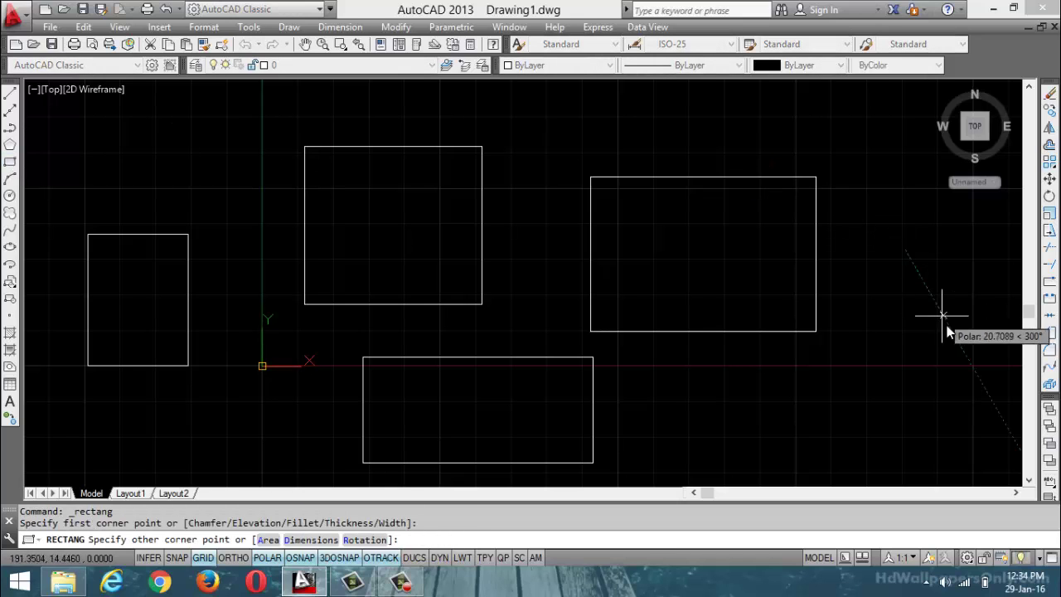
pyautogui.click(970, 361)
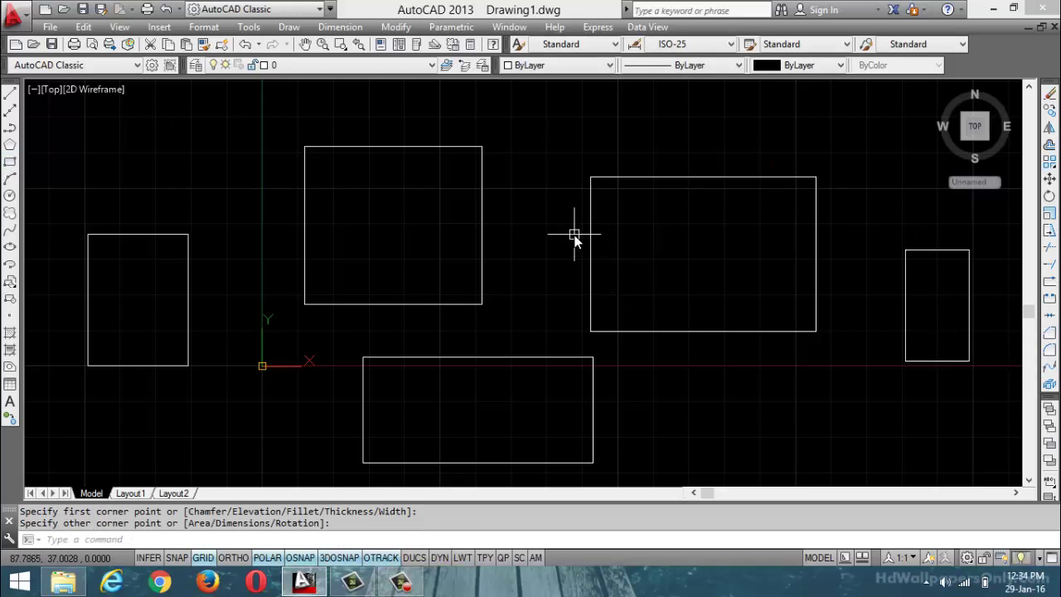
# Start CHAMFER and review its current settings in the command history
pyautogui.press('Escape')
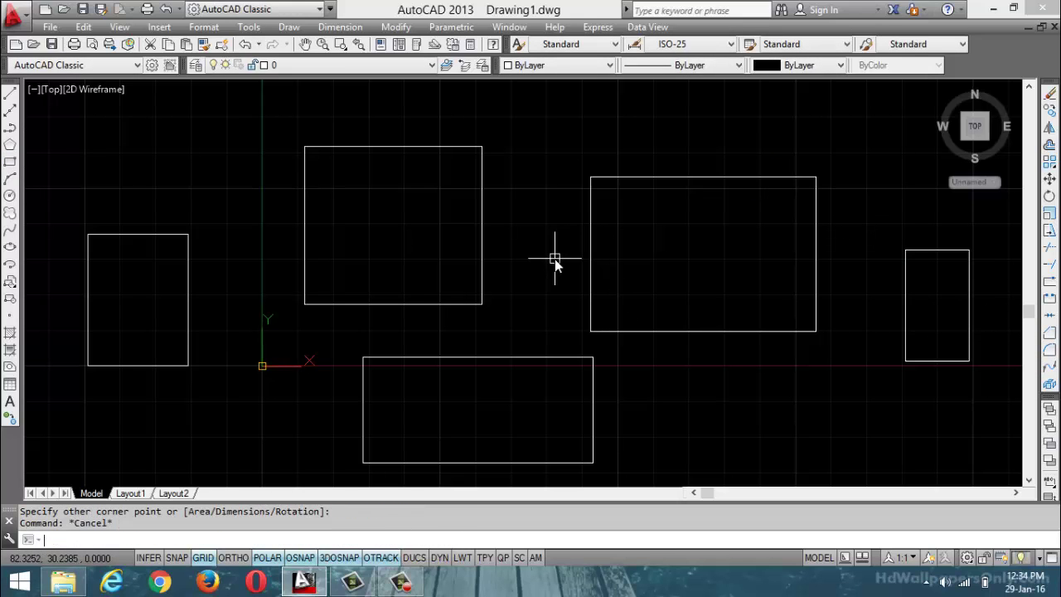
pyautogui.write('cha')
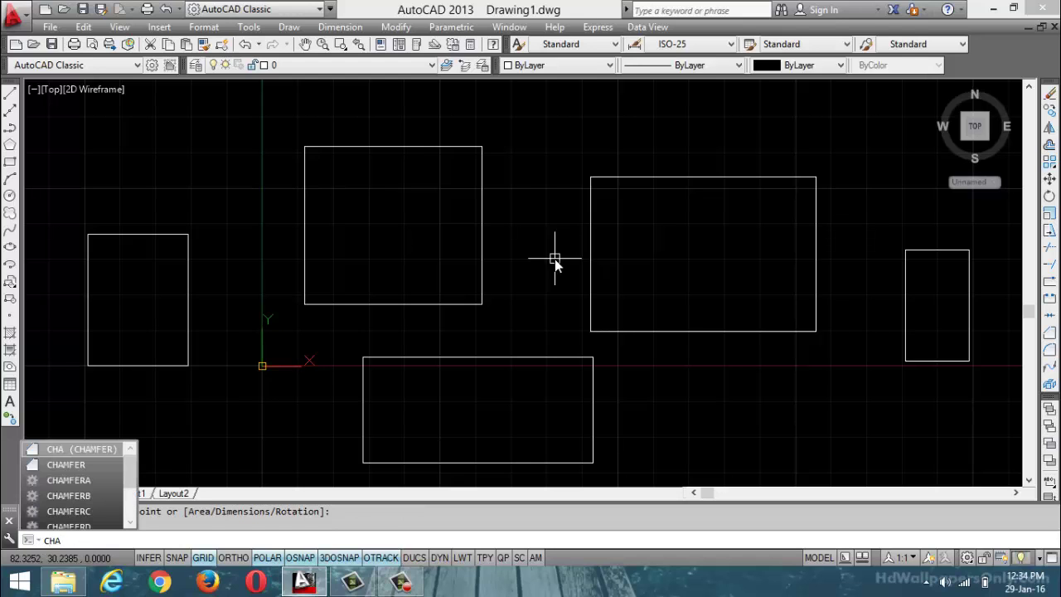
pyautogui.press('Return')
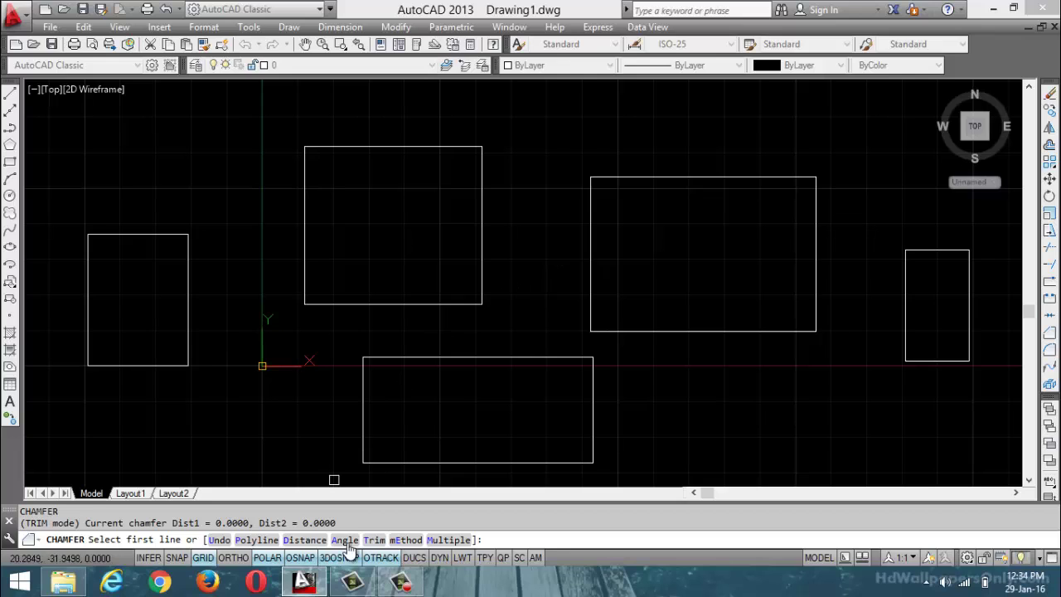
pyautogui.moveTo(339, 523); pyautogui.dragTo(36, 530)
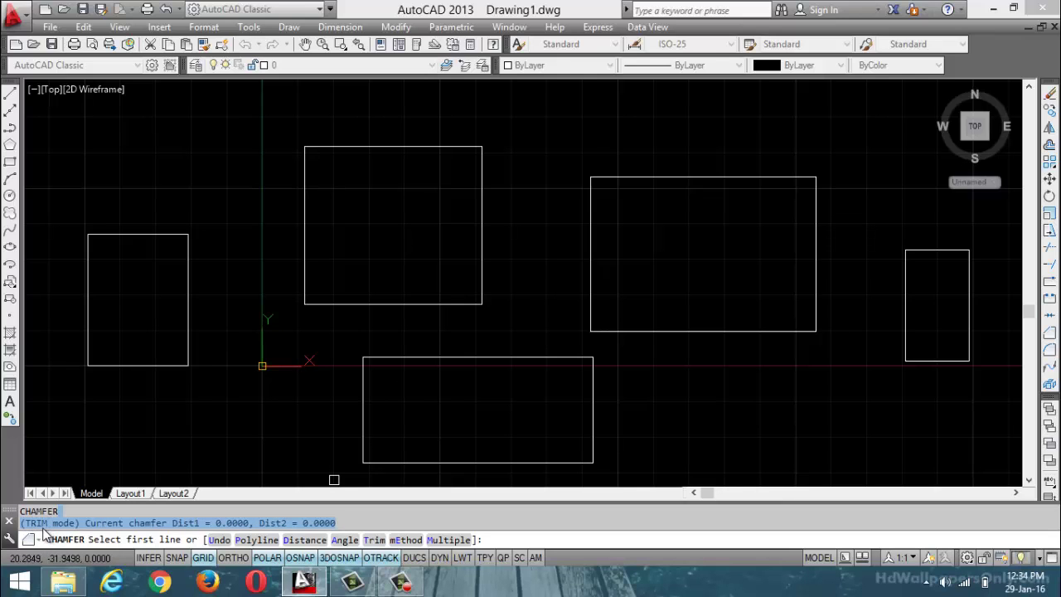
pyautogui.click(59, 531)
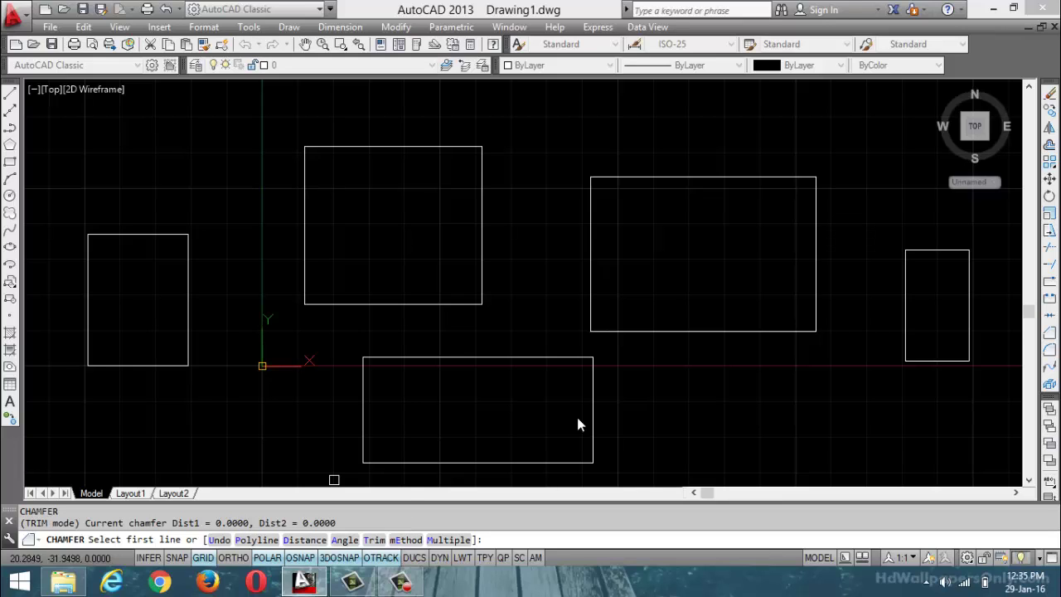
# Use the Distance method with both chamfer distances set to 3
pyautogui.click(405, 541)
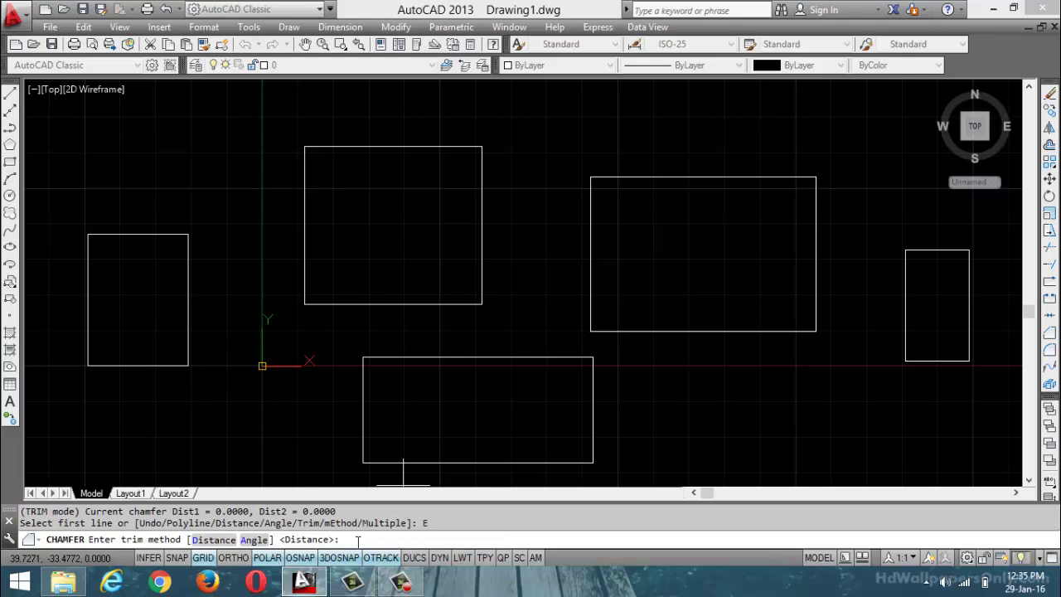
pyautogui.click(203, 546)
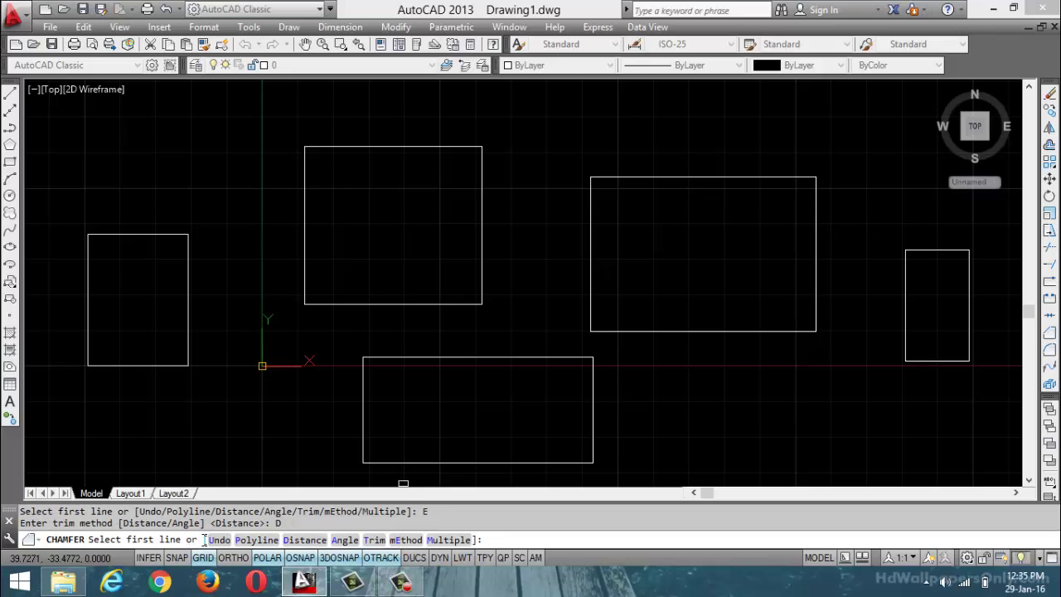
pyautogui.click(301, 540)
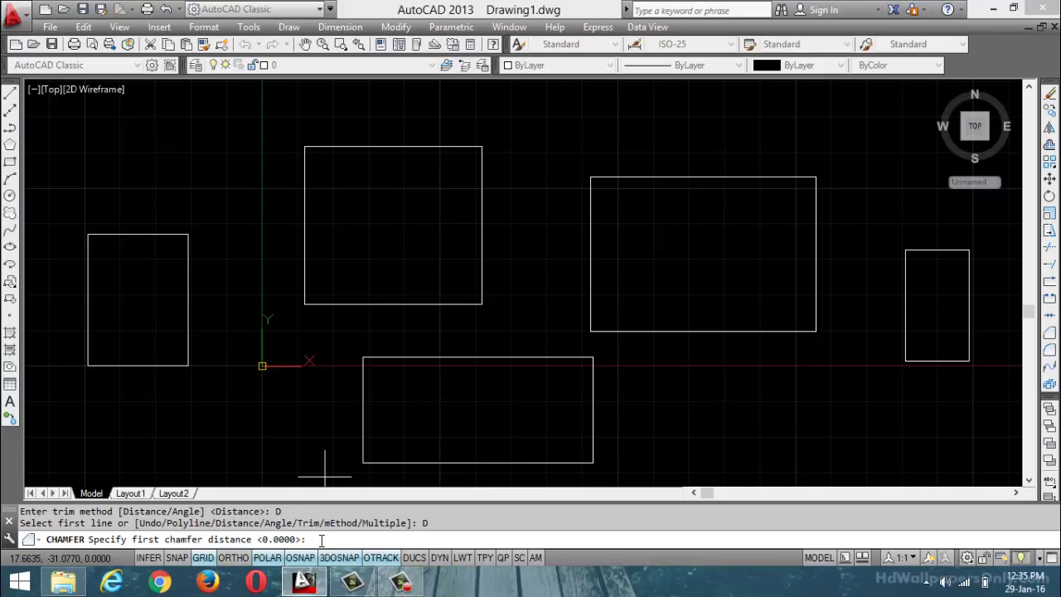
pyautogui.write('3')
pyautogui.press('Return')
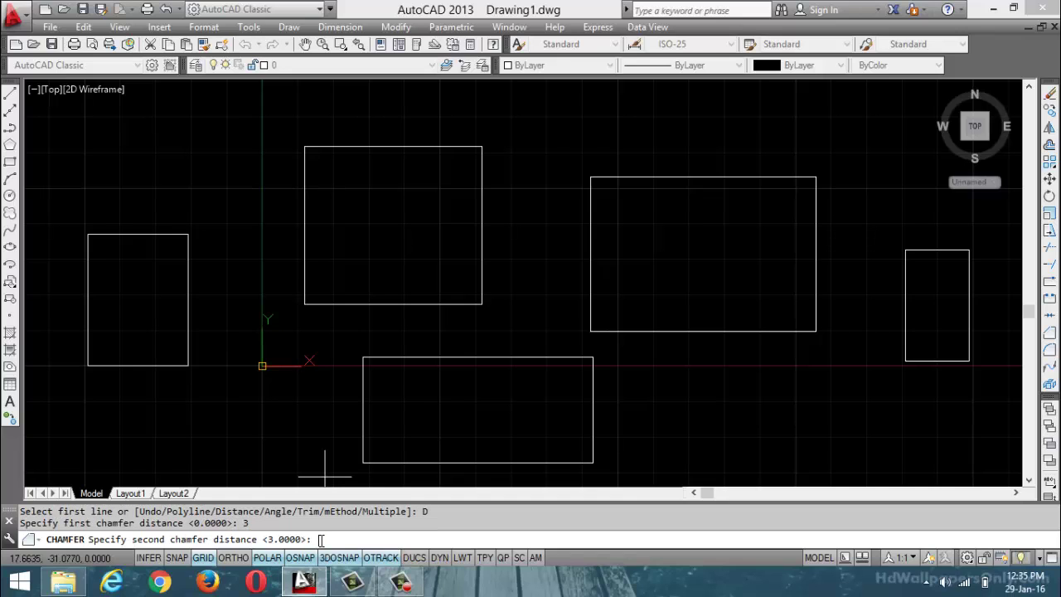
pyautogui.write('3')
pyautogui.press('Return')
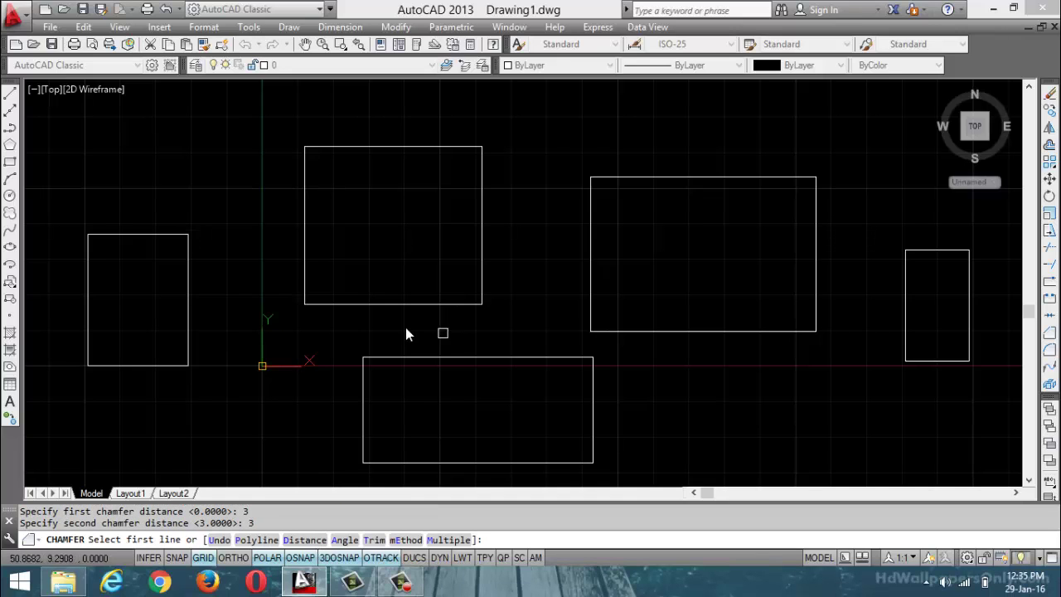
# Chamfer the upper middle rectangle's bottom and left edges 3 by 3, then restart CHAMFER
pyautogui.click(330, 304)
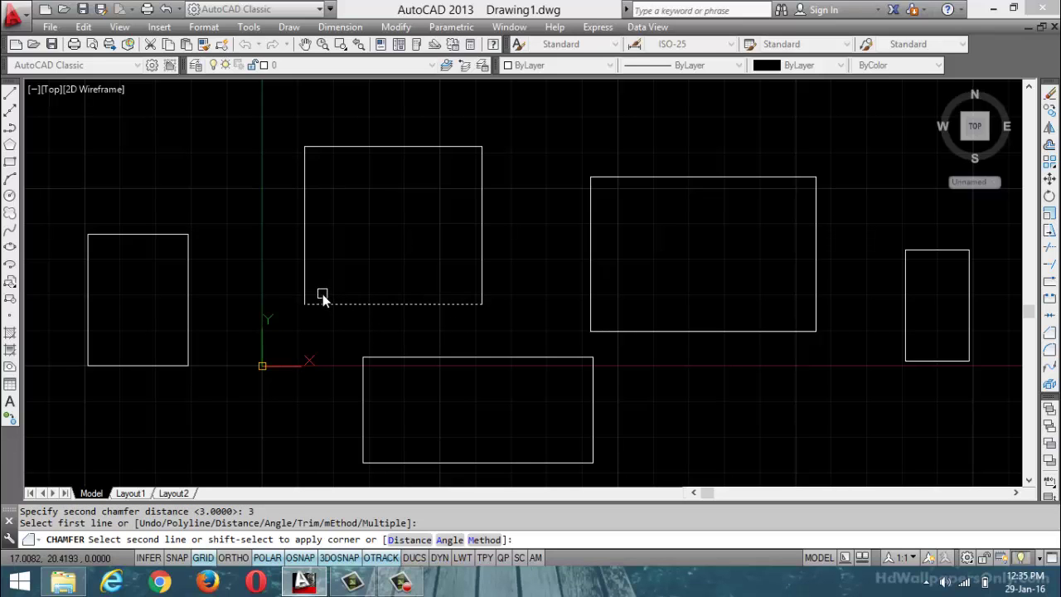
pyautogui.click(306, 284)
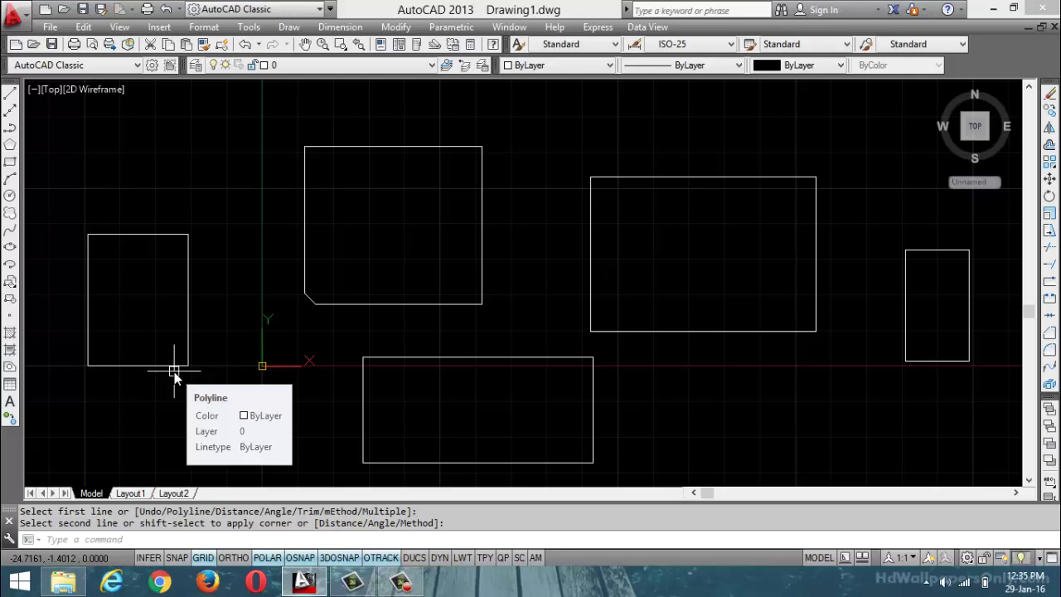
pyautogui.write('cha')
pyautogui.press('Return')
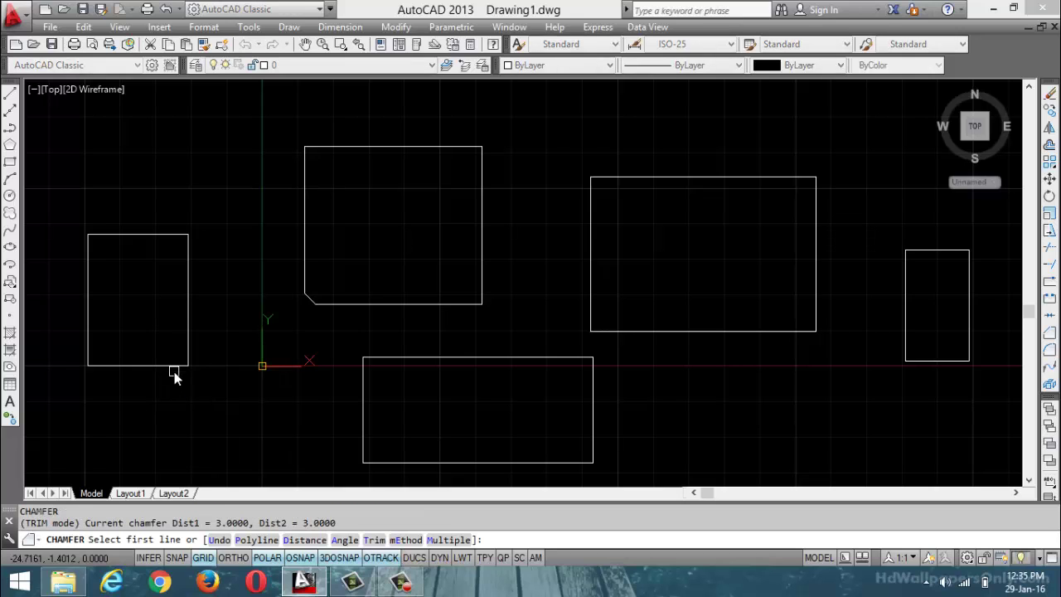
# Set chamfer distances 4 and 5 and chamfer the upper middle rectangle's bottom-right corner
pyautogui.click(313, 543)
pyautogui.write('4')
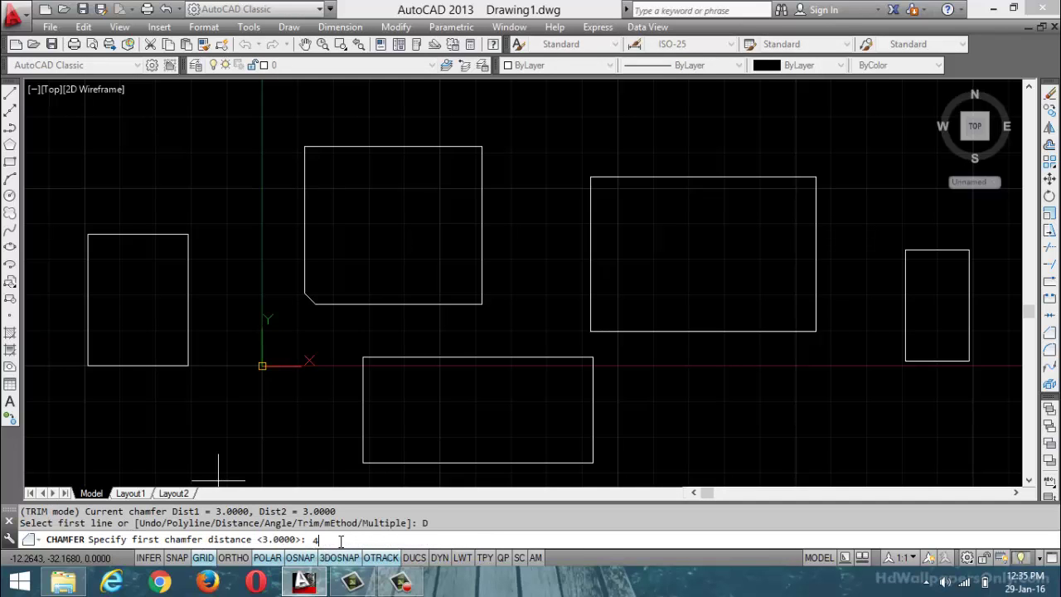
pyautogui.press('Return')
pyautogui.write('5')
pyautogui.press('Return')
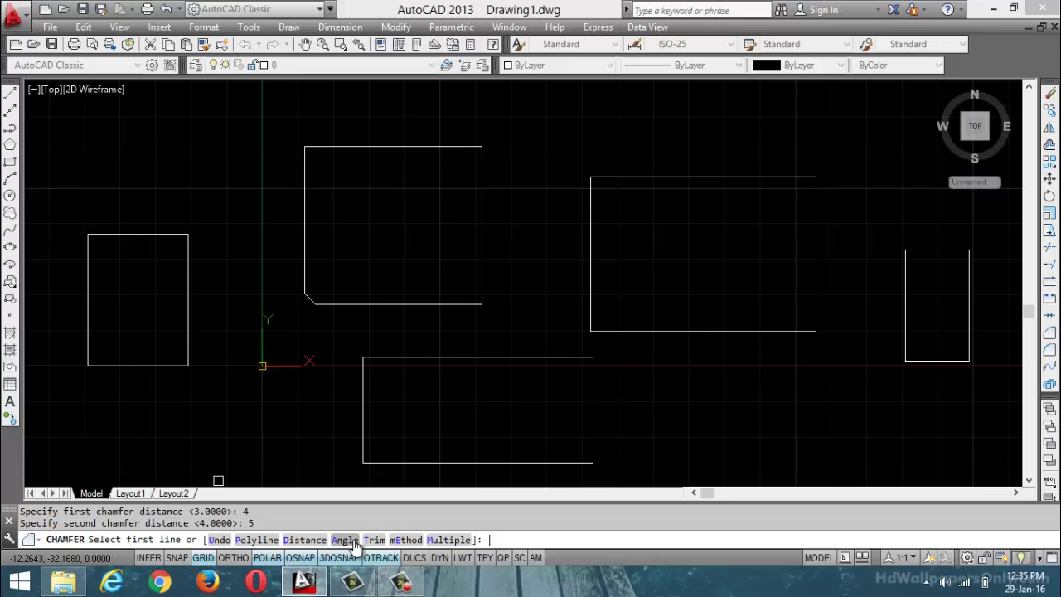
pyautogui.click(457, 304)
pyautogui.click(481, 281)
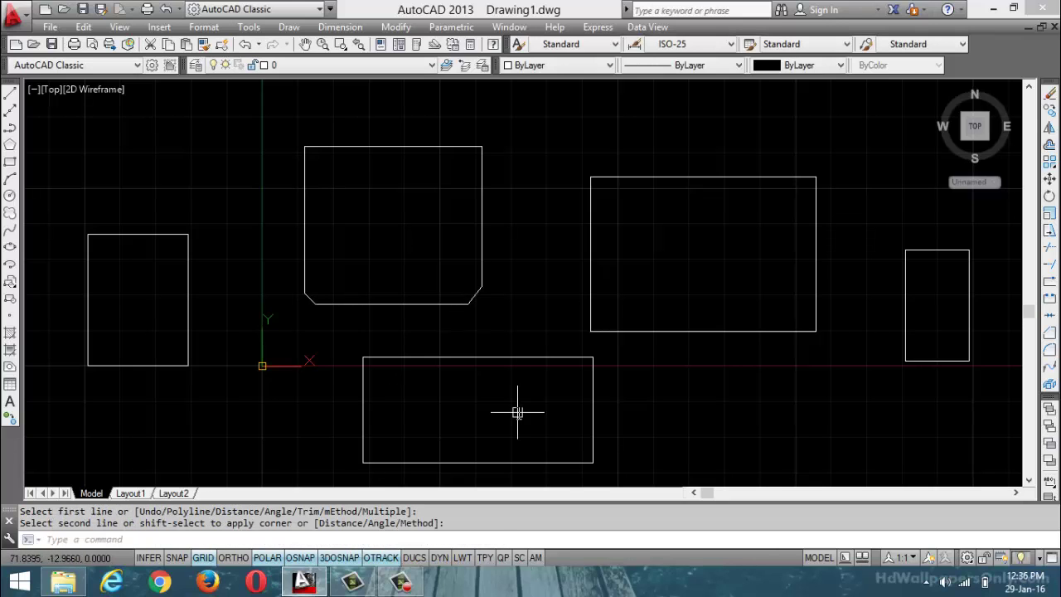
# Repeat the chamfer on the right rectangle's bottom-right corner
pyautogui.press('Return')
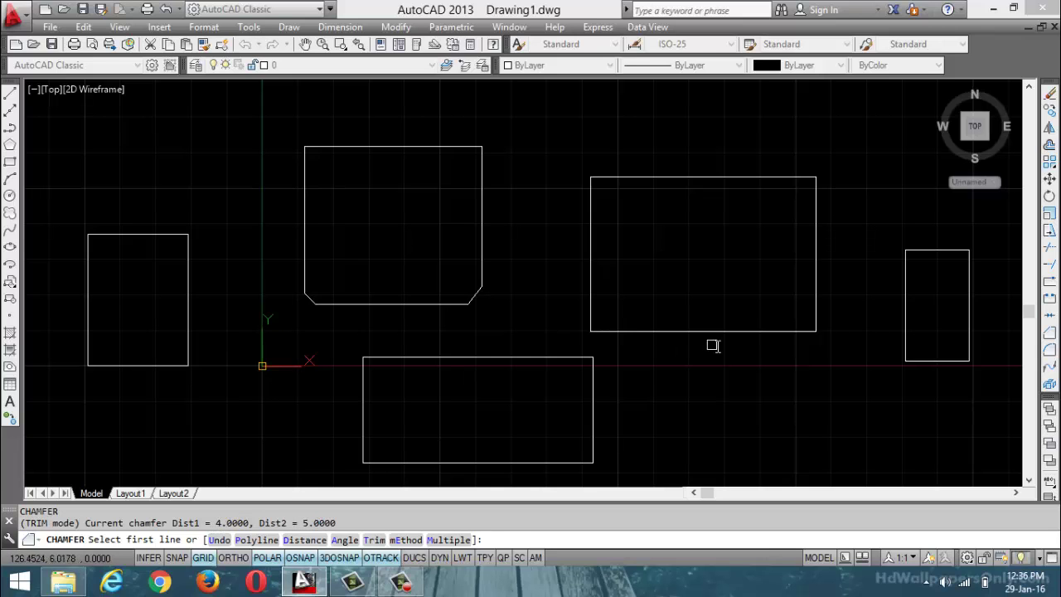
pyautogui.click(791, 331)
pyautogui.click(813, 320)
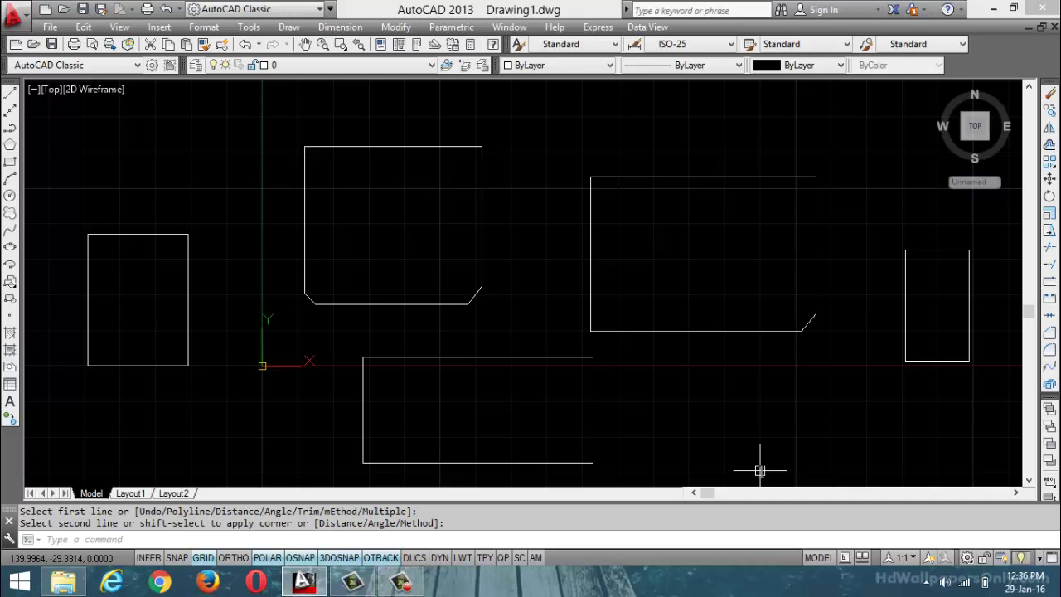
# Switch Chamfer to No trim and chamfer the upper middle rectangle's top-left corner
pyautogui.press('space')
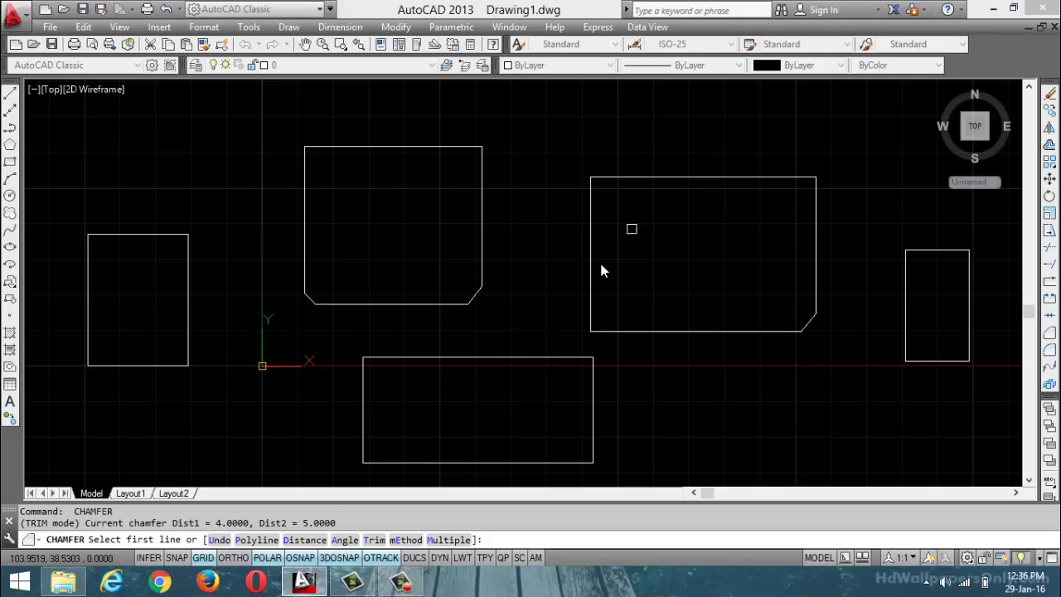
pyautogui.click(375, 541)
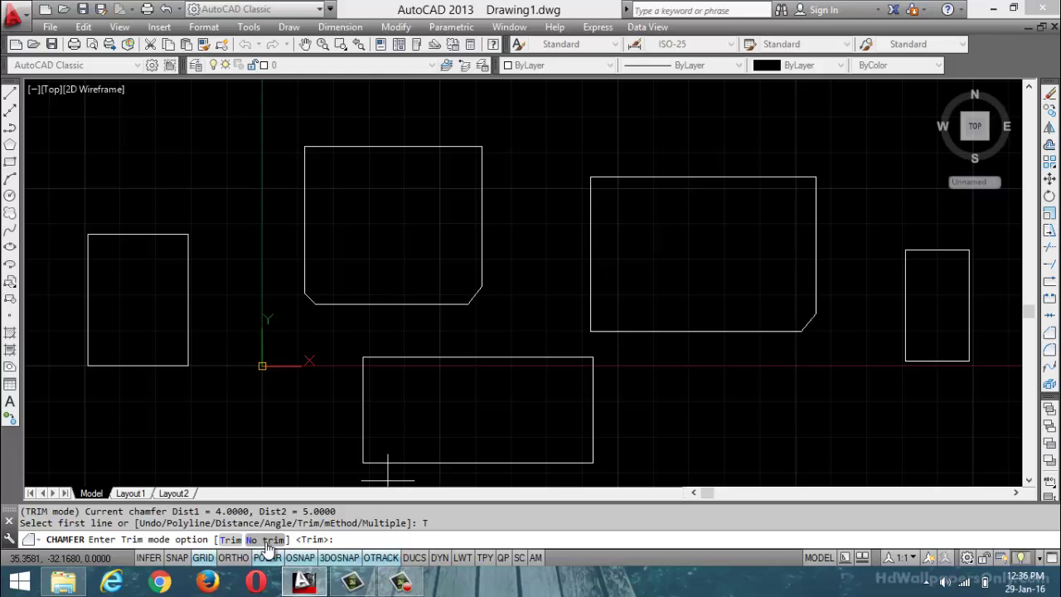
pyautogui.click(265, 541)
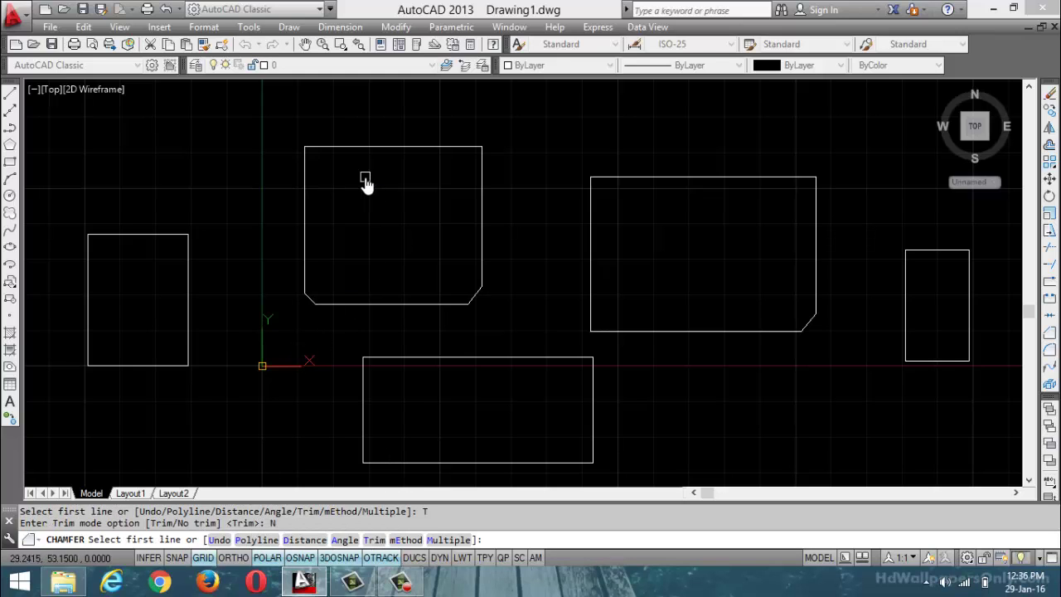
pyautogui.click(356, 147)
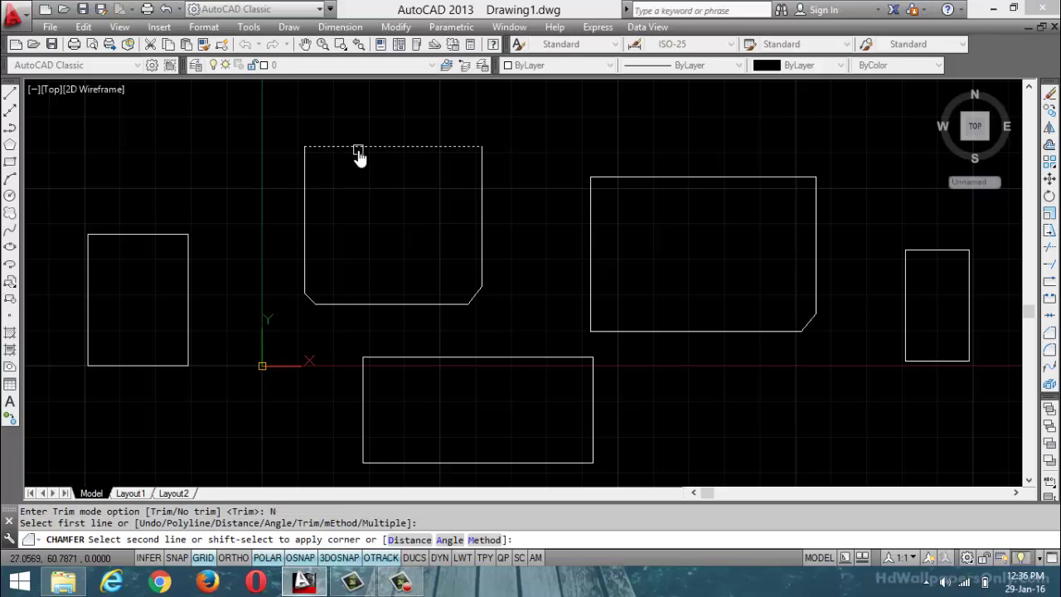
pyautogui.click(306, 170)
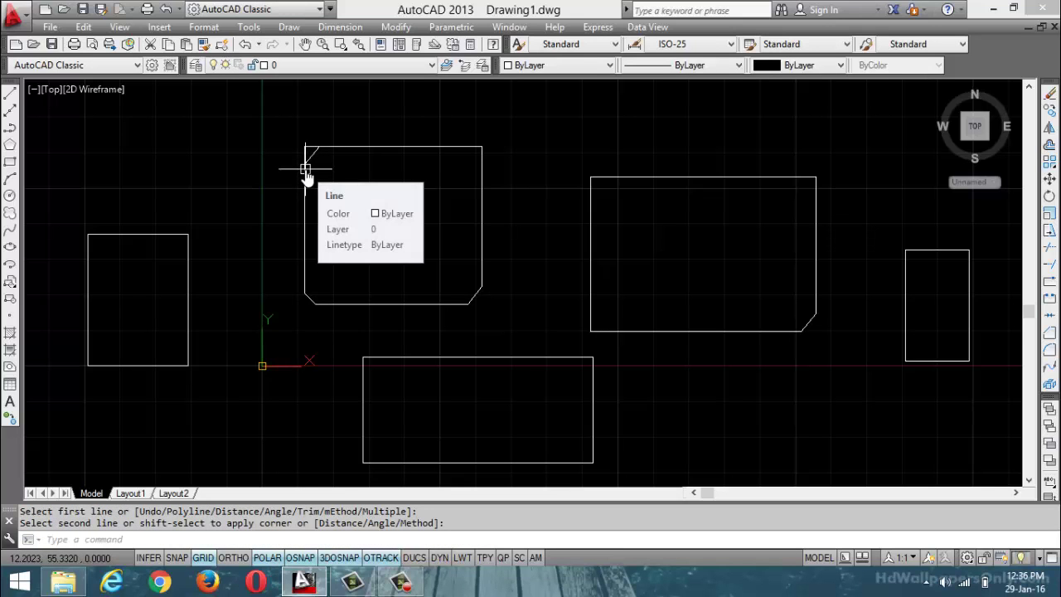
pyautogui.scroll(8, 305, 170)
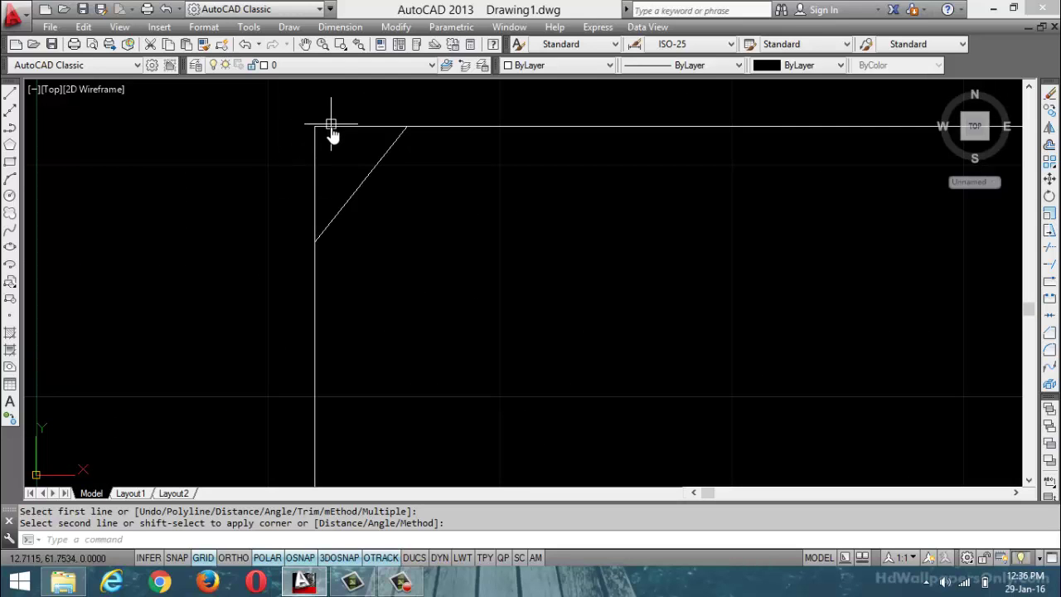
pyautogui.scroll(-6, 340, 149)
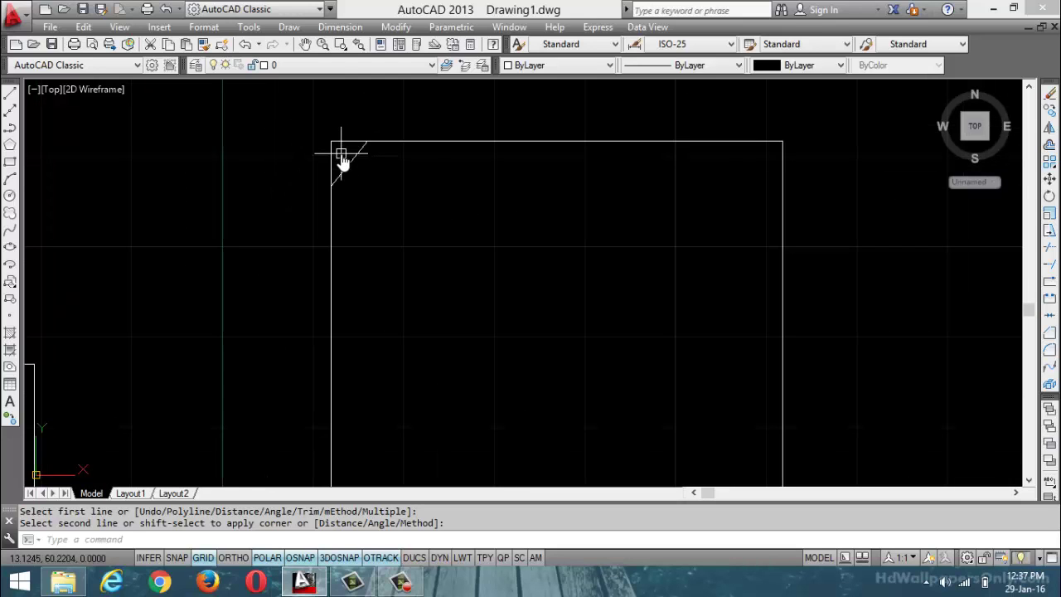
pyautogui.scroll(4, 347, 162)
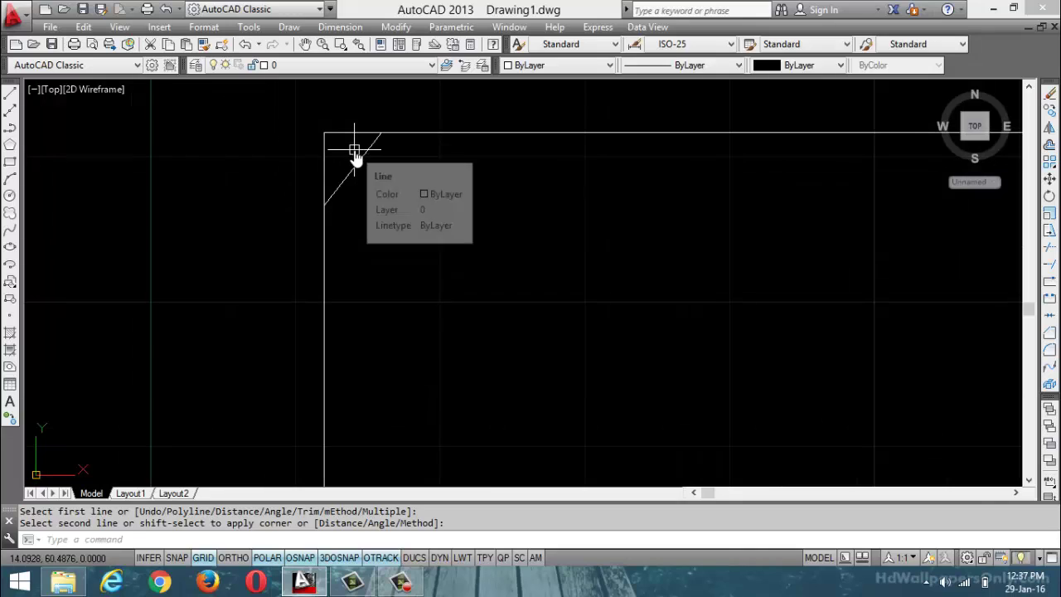
pyautogui.scroll(-6, 354, 153)
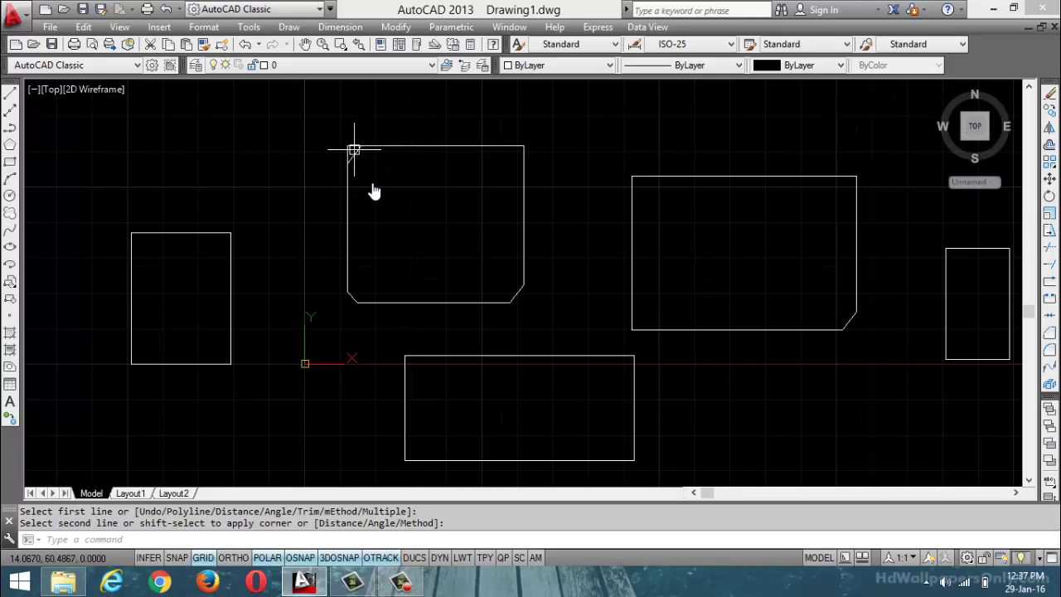
# Close the Properties palette and start CHAMFER
pyautogui.click(462, 540)
pyautogui.write('ch')
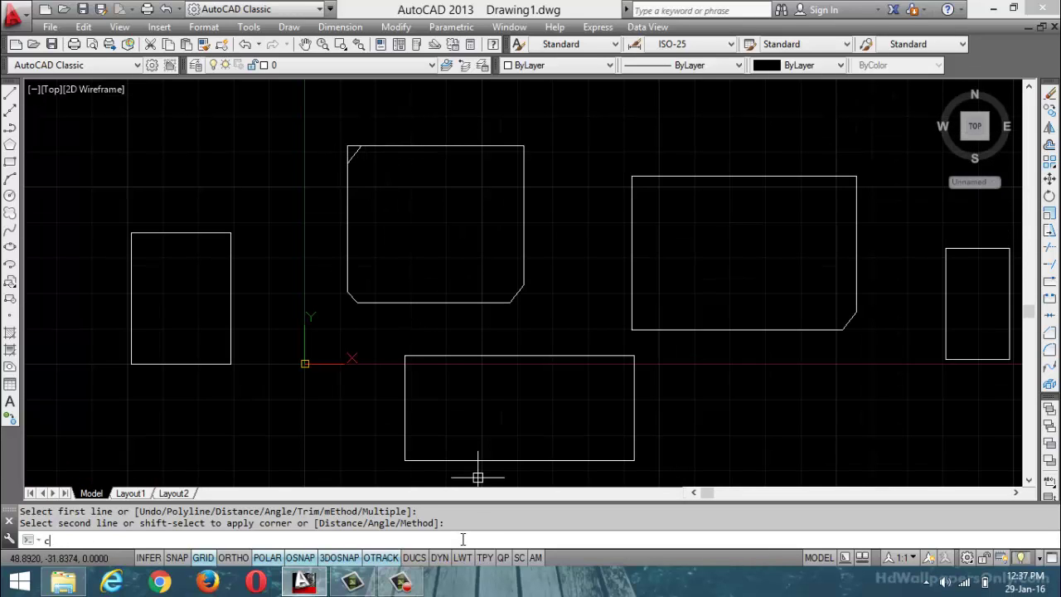
pyautogui.press('Return')
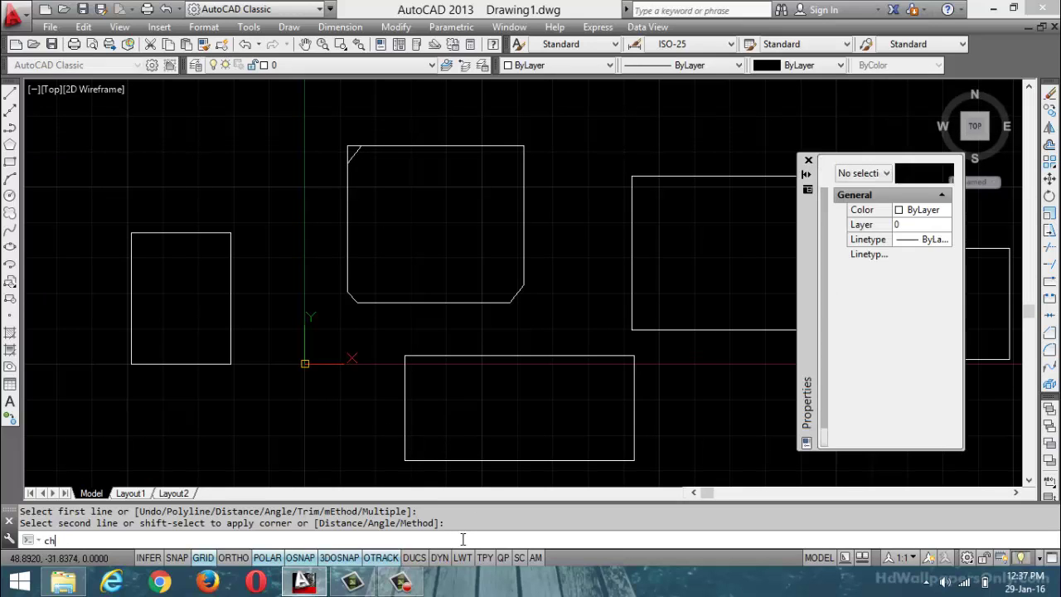
pyautogui.write('A')
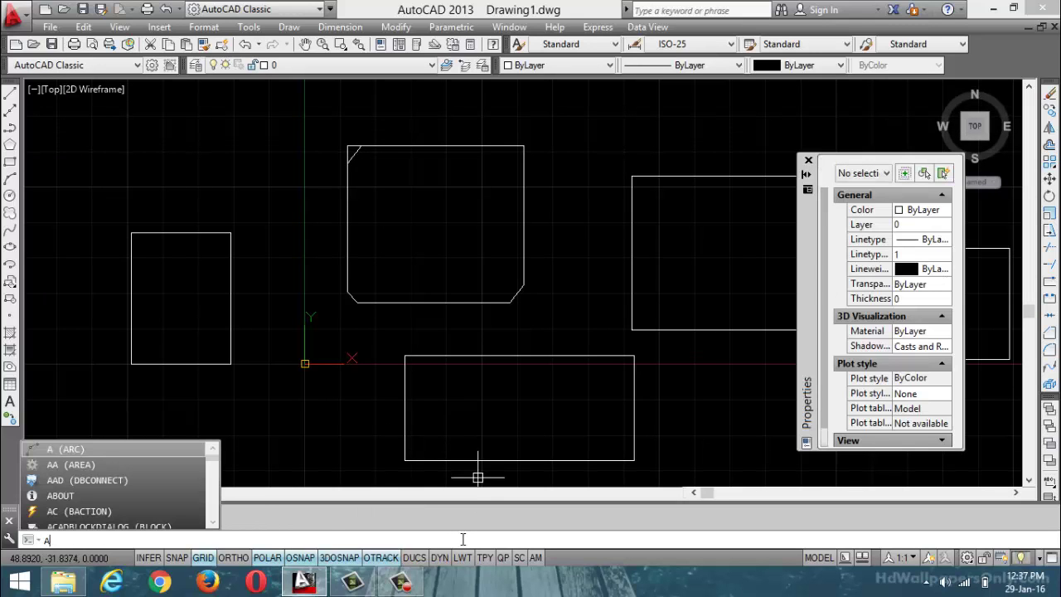
pyautogui.click(809, 161)
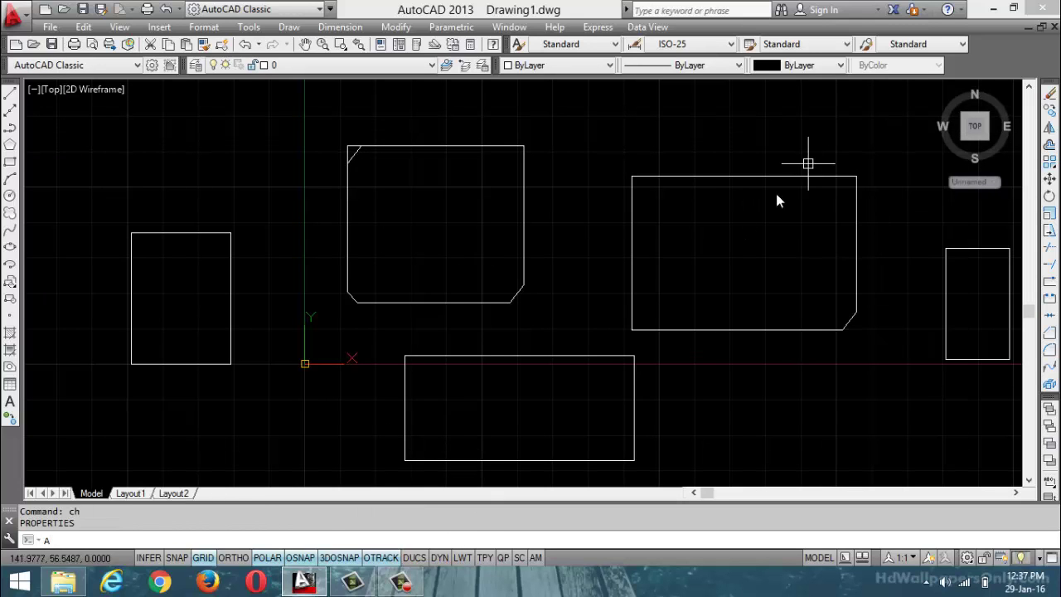
pyautogui.press('BackSpace')
pyautogui.write('CHA')
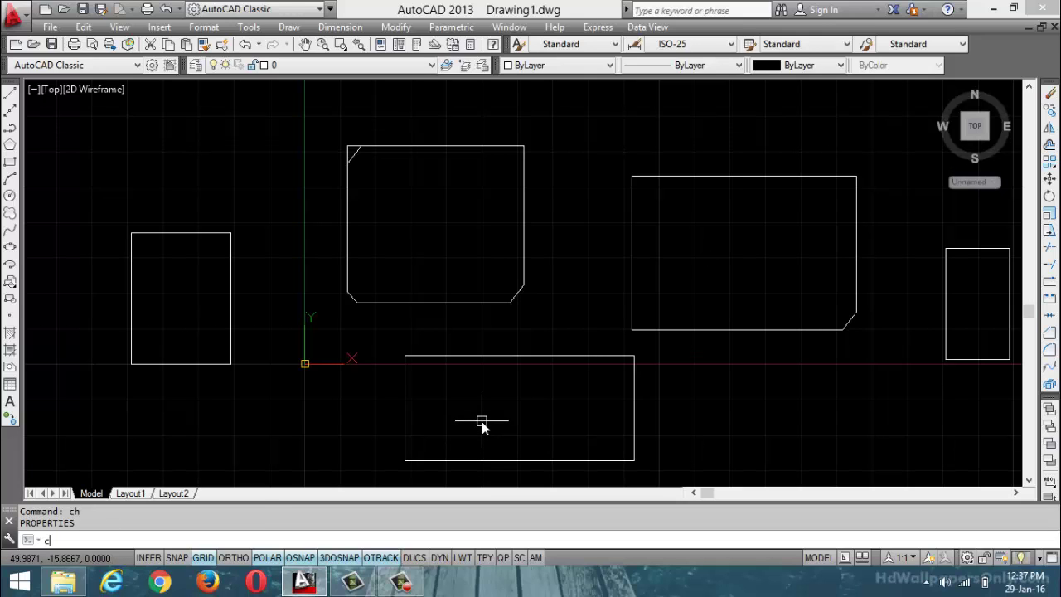
pyautogui.press('Return')
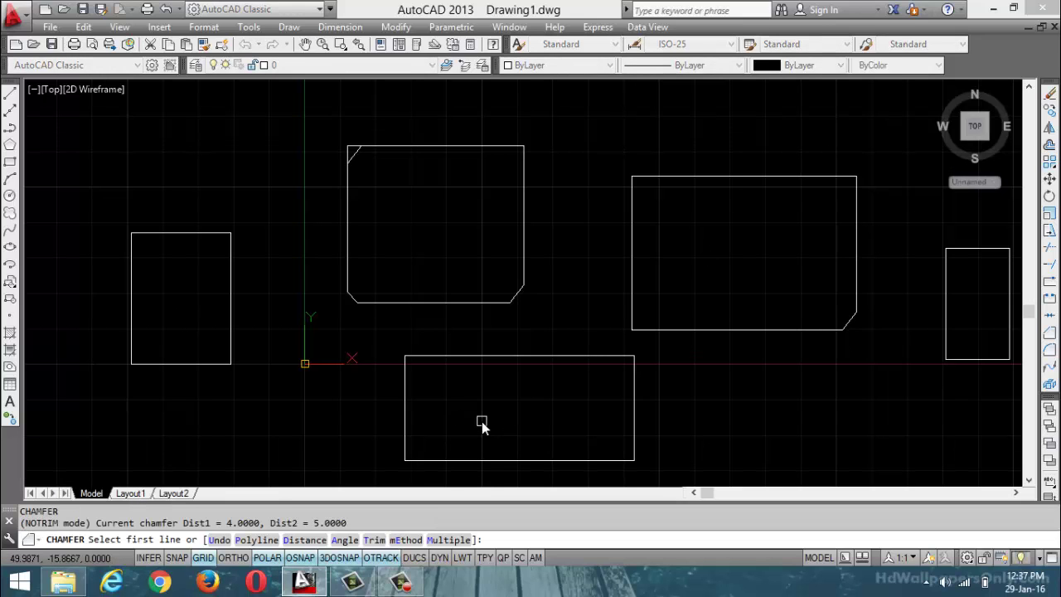
# Chamfer the right rectangle's top-left corner using the Angle method: length 5, 45 degrees
pyautogui.click(414, 540)
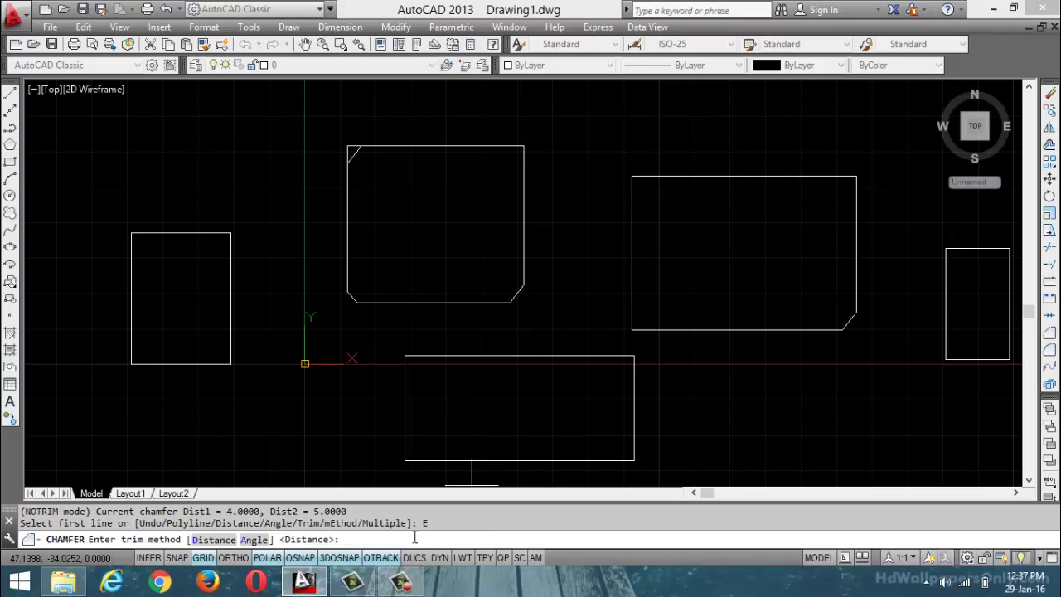
pyautogui.click(253, 540)
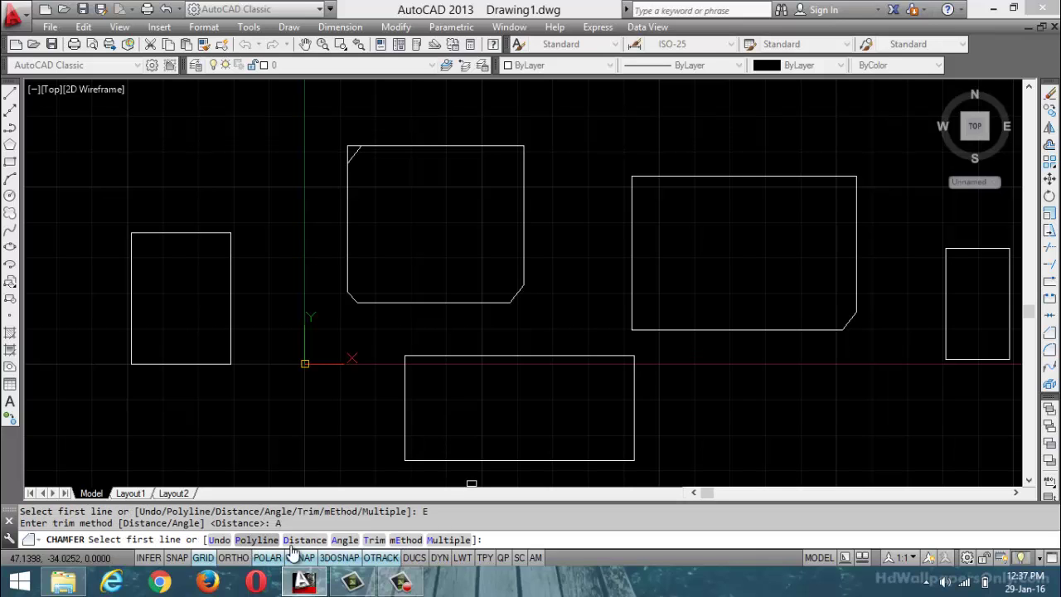
pyautogui.click(344, 539)
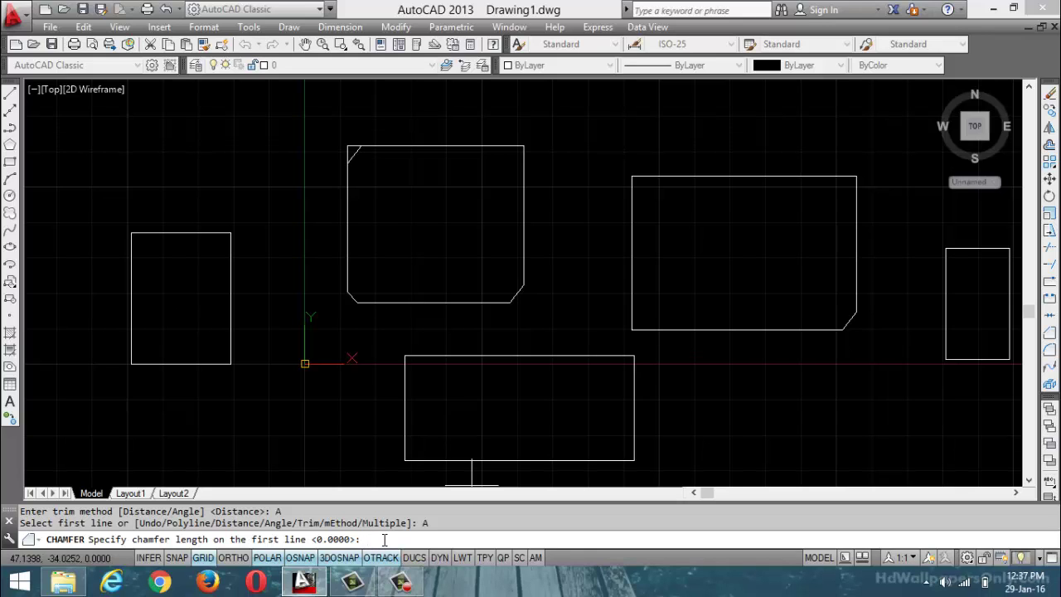
pyautogui.write('5')
pyautogui.press('Return')
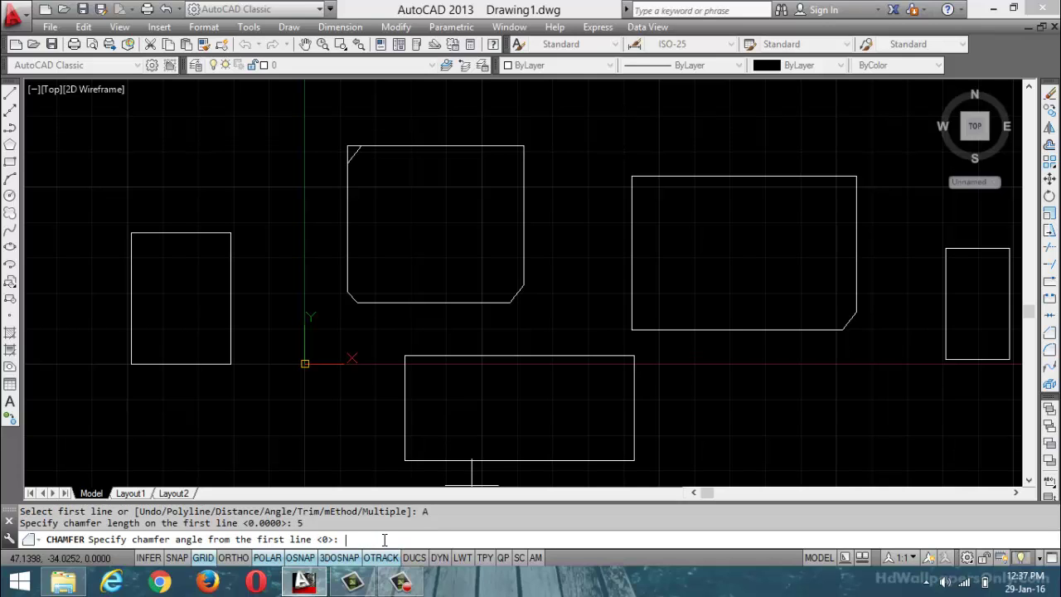
pyautogui.write('45')
pyautogui.press('Return')
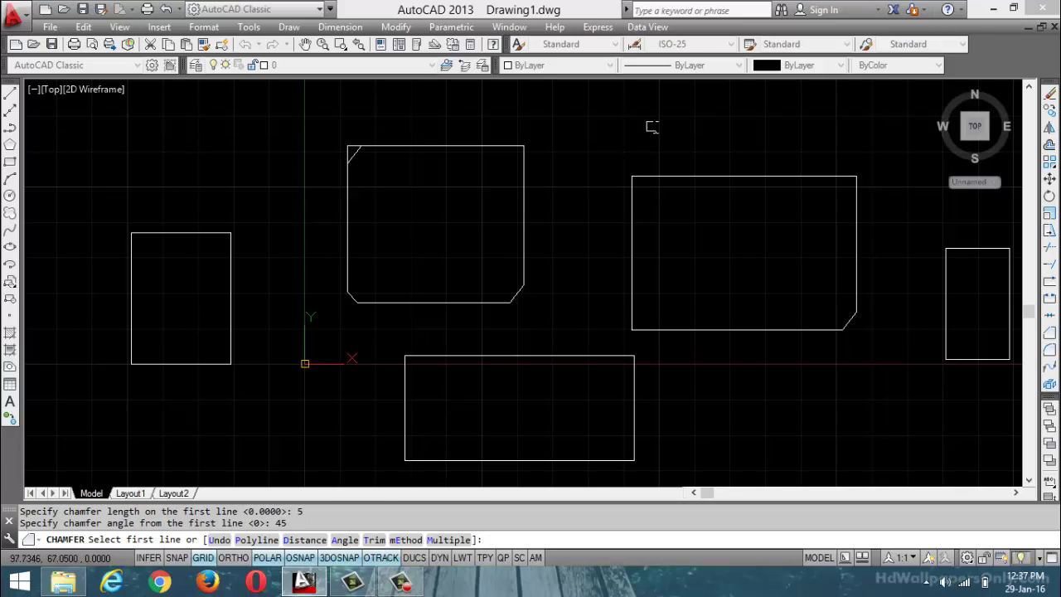
pyautogui.click(673, 175)
pyautogui.click(632, 208)
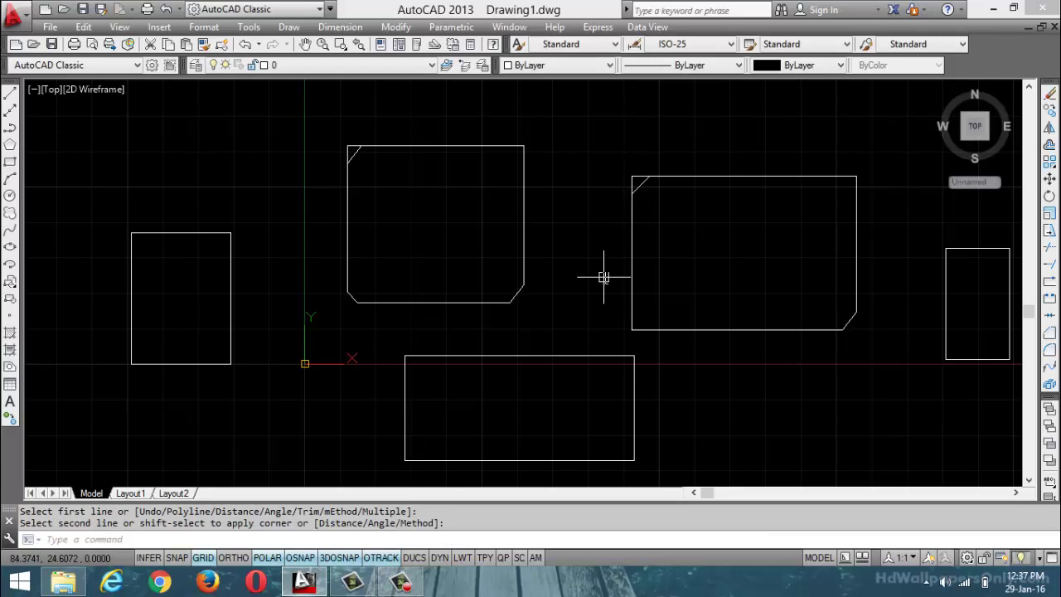
pyautogui.press('Return')
# Turn Trim back on and chamfer the right rectangle's bottom-left corner at length 6, 60 degrees
pyautogui.click(372, 540)
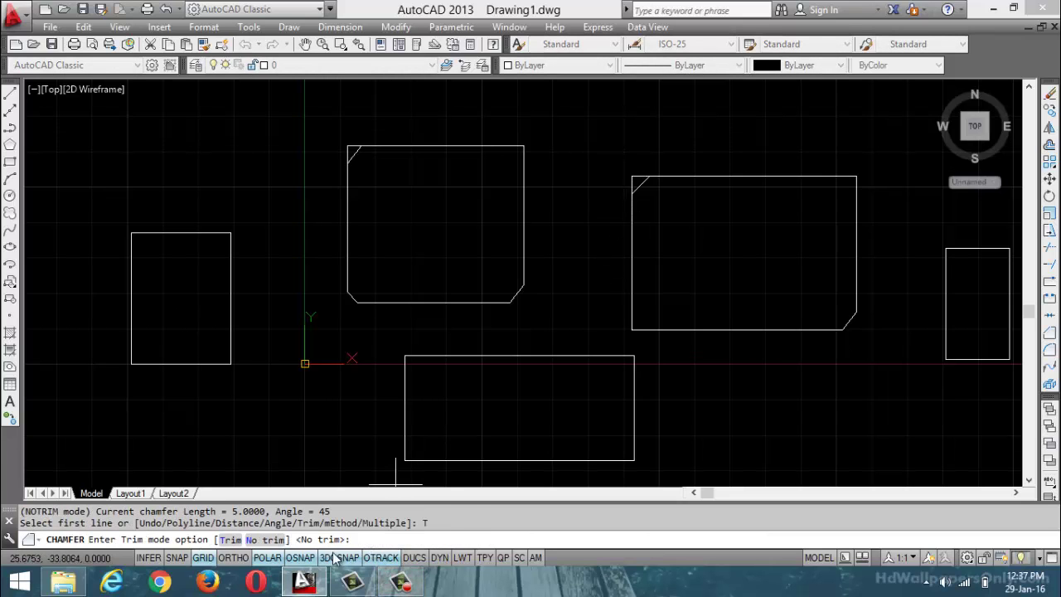
pyautogui.click(233, 540)
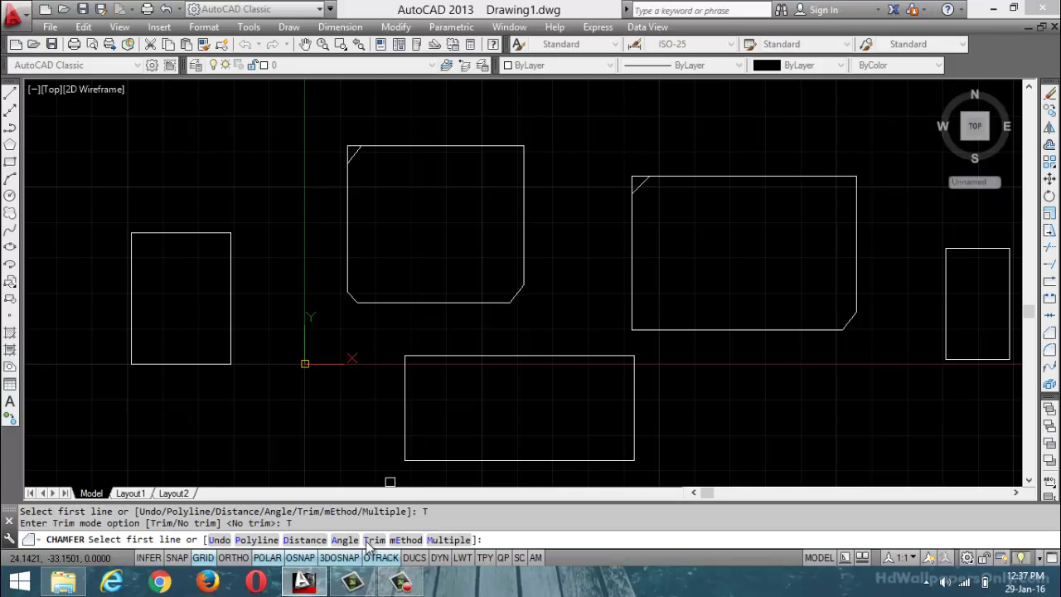
pyautogui.click(340, 539)
pyautogui.write('6')
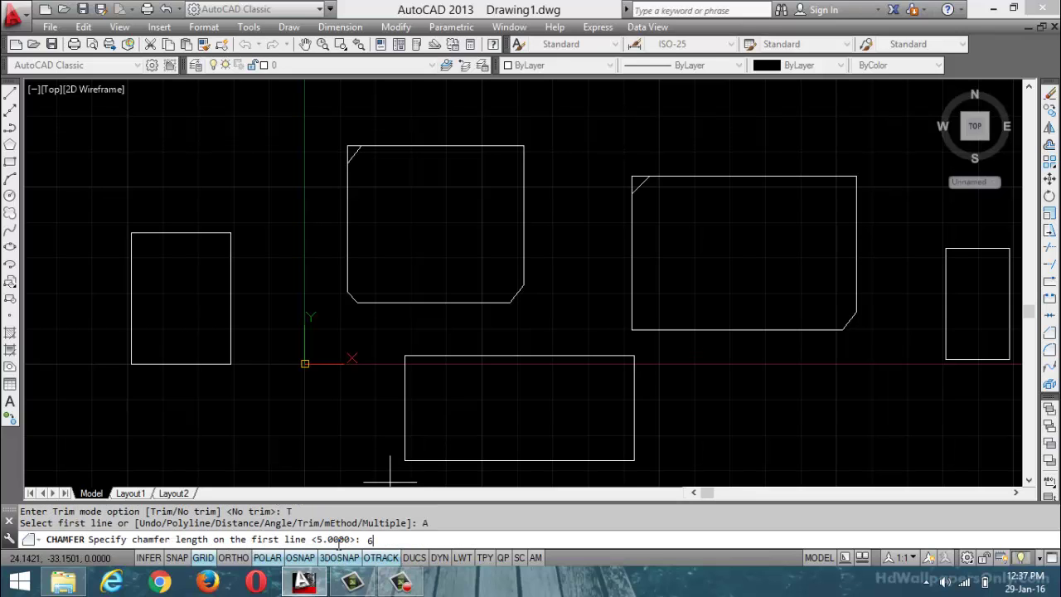
pyautogui.press('Return')
pyautogui.write('60')
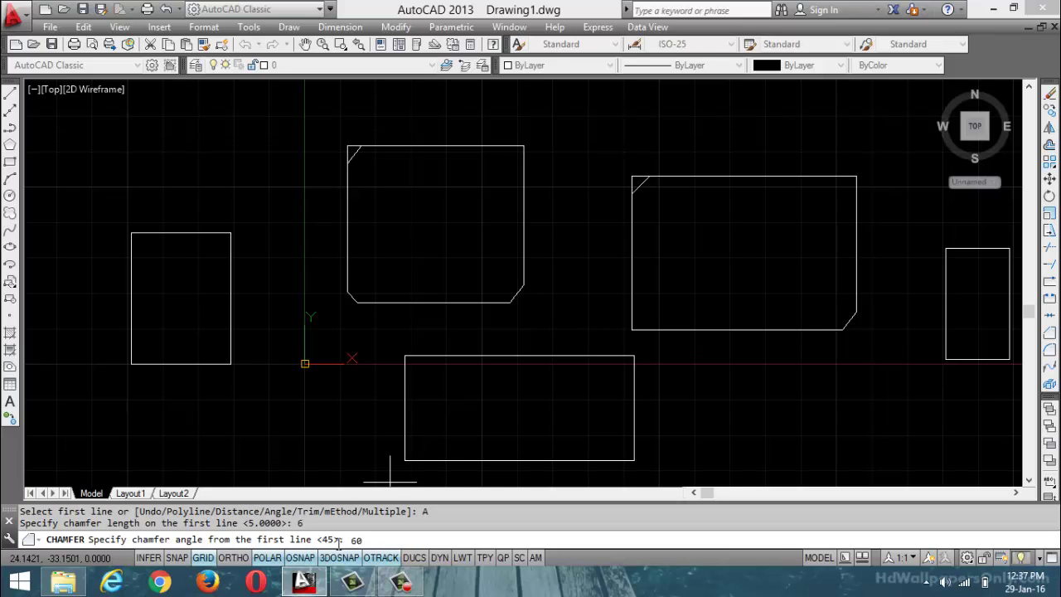
pyautogui.press('Return')
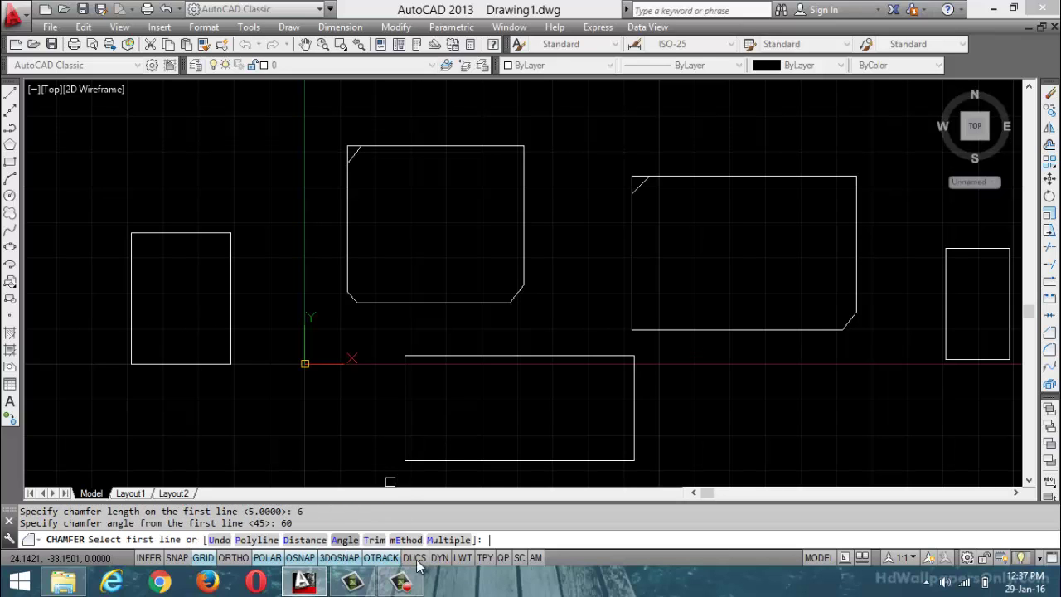
pyautogui.click(663, 335)
pyautogui.click(633, 309)
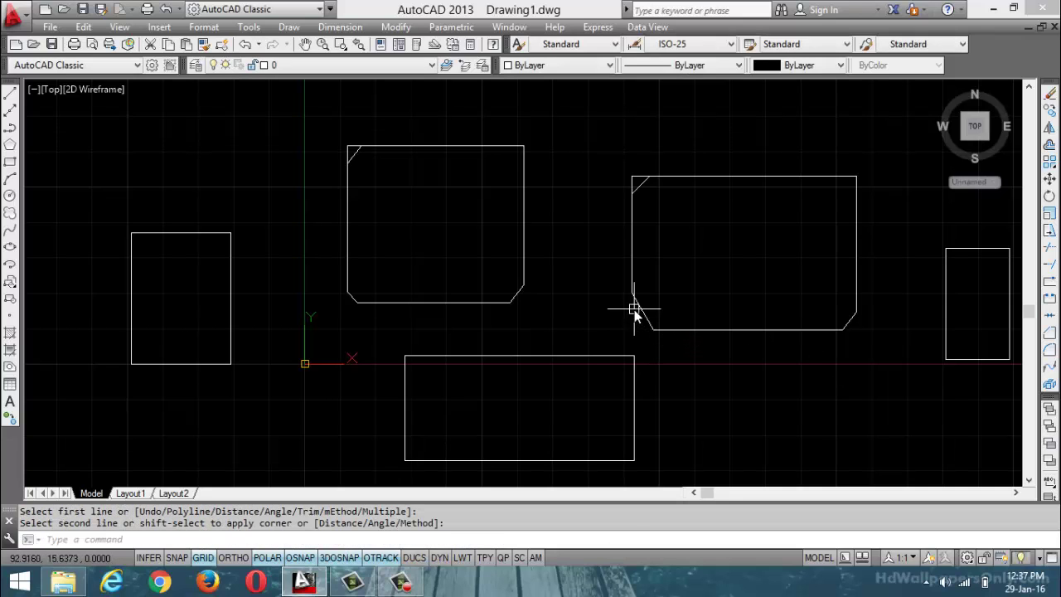
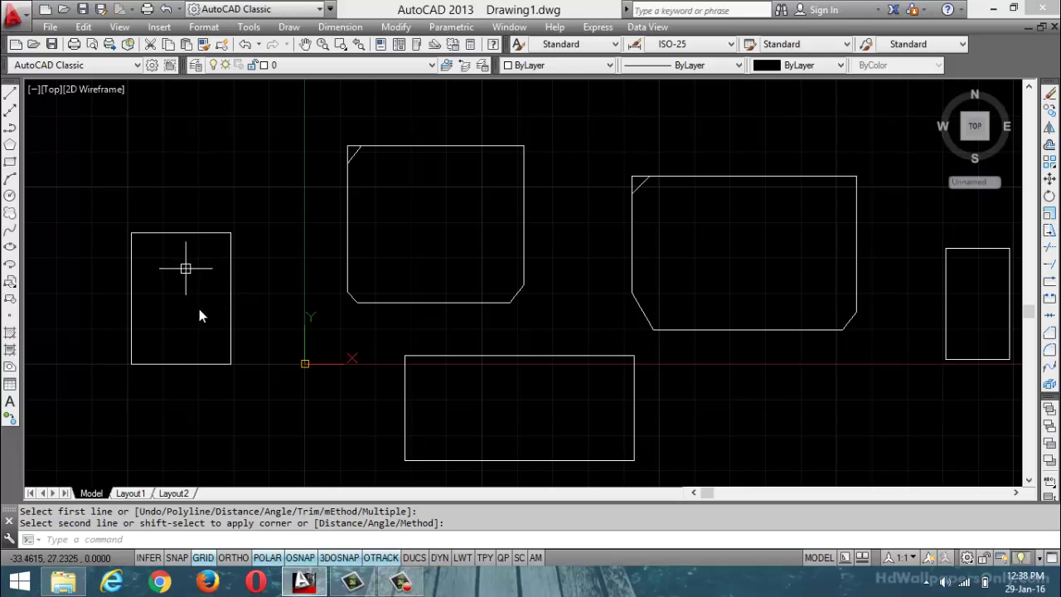
# Chamfer the left rectangle as a polyline with the current distances, then undo it
pyautogui.press('Escape')
pyautogui.press('Escape')
pyautogui.write('CHA')
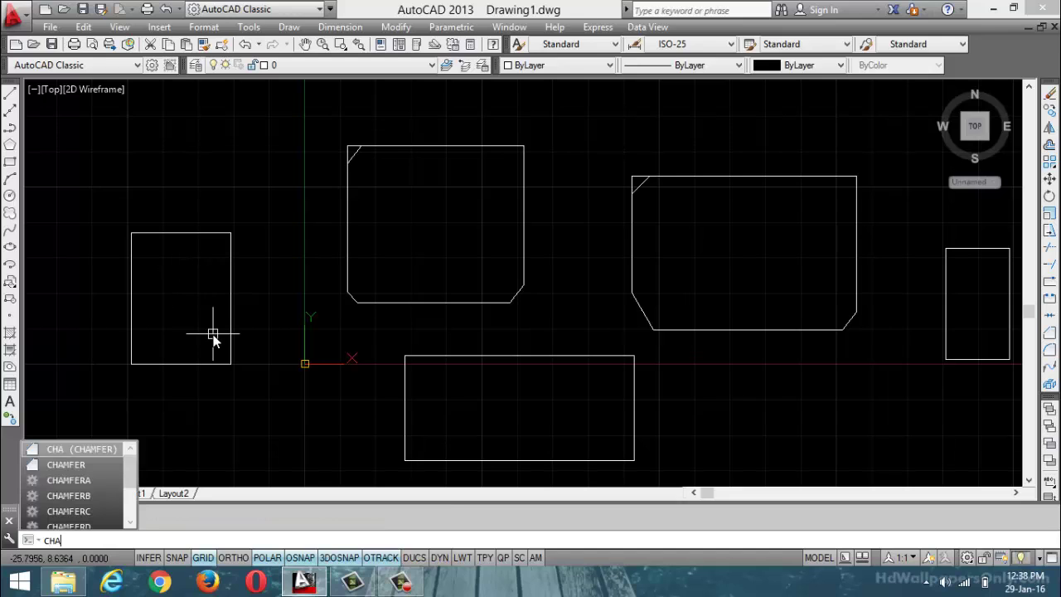
pyautogui.press('Return')
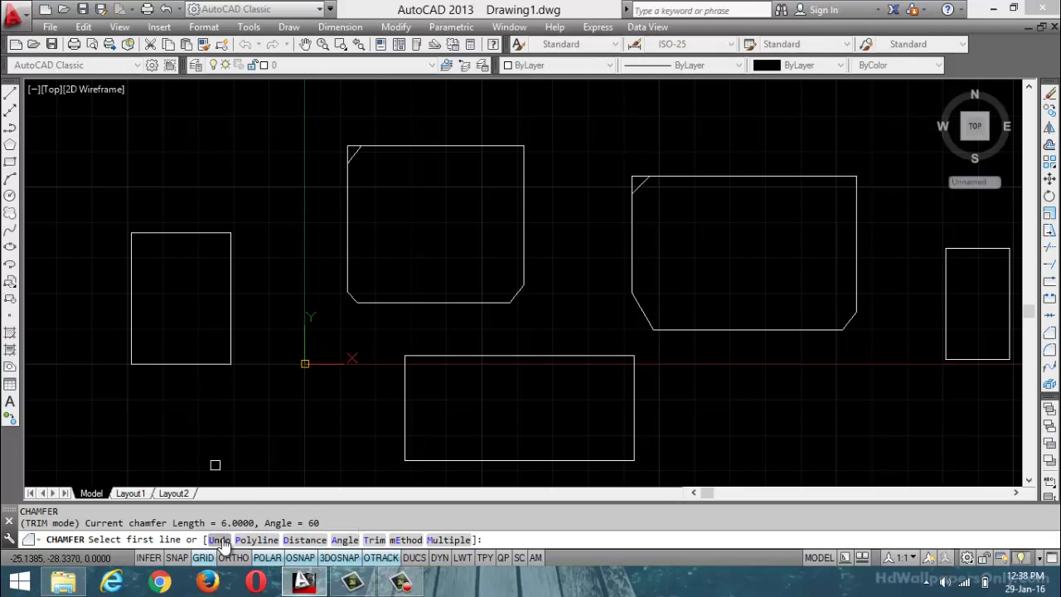
pyautogui.click(265, 546)
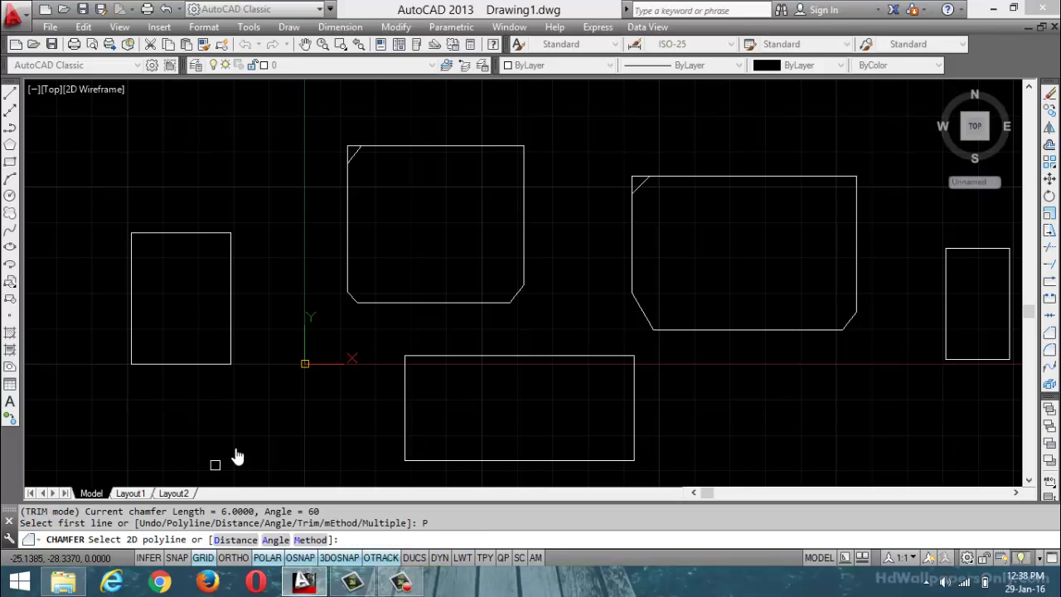
pyautogui.click(201, 365)
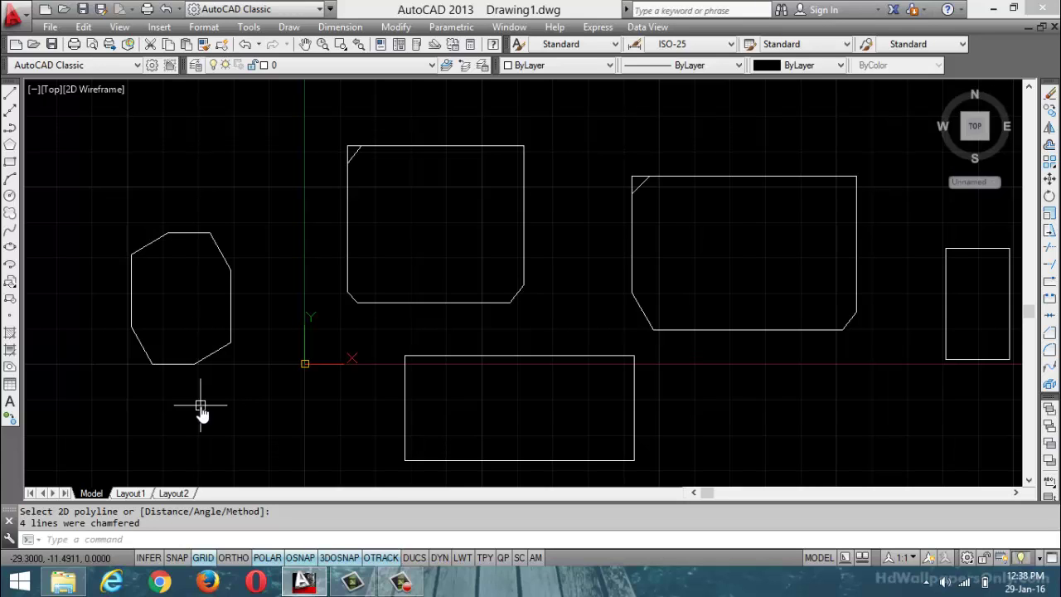
pyautogui.hotkey('ctrl', 'z')
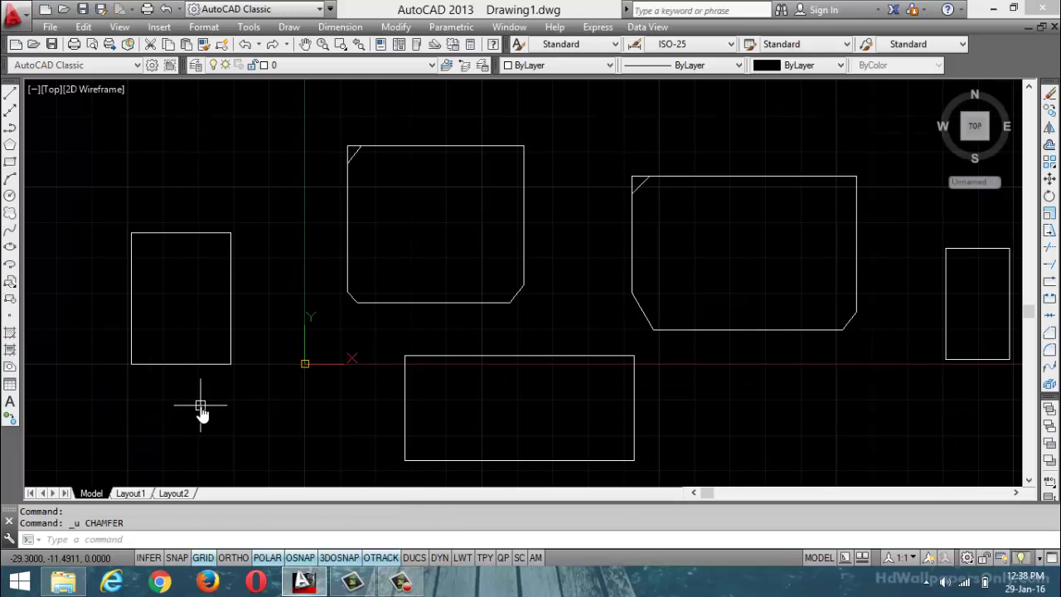
# Chamfer all four corners of the left rectangle as a polyline with distances 2 and 2
pyautogui.write('chas')
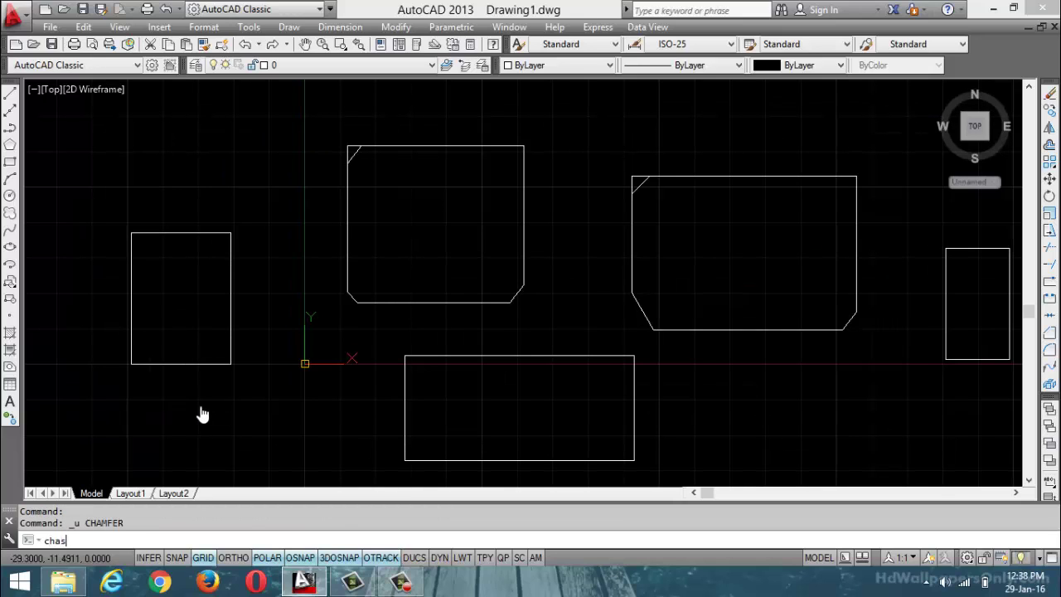
pyautogui.press('Return')
pyautogui.write('cha')
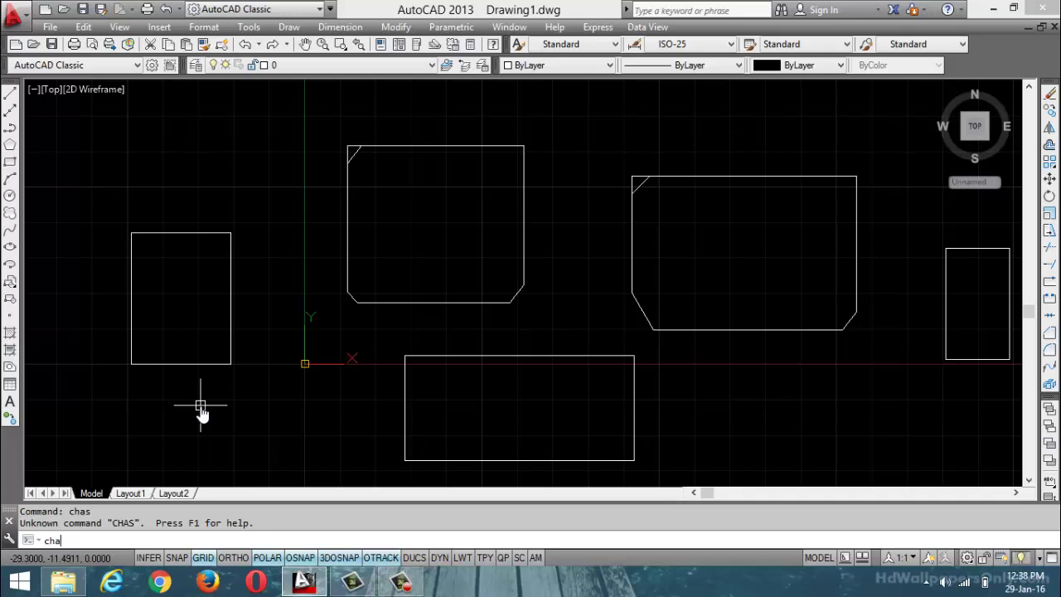
pyautogui.press('Return')
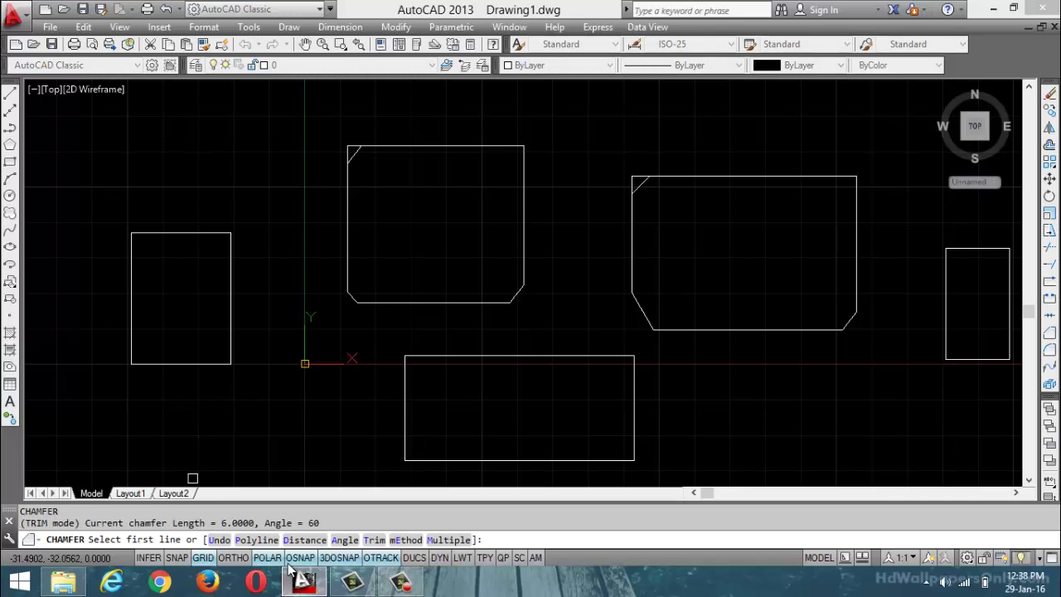
pyautogui.click(318, 540)
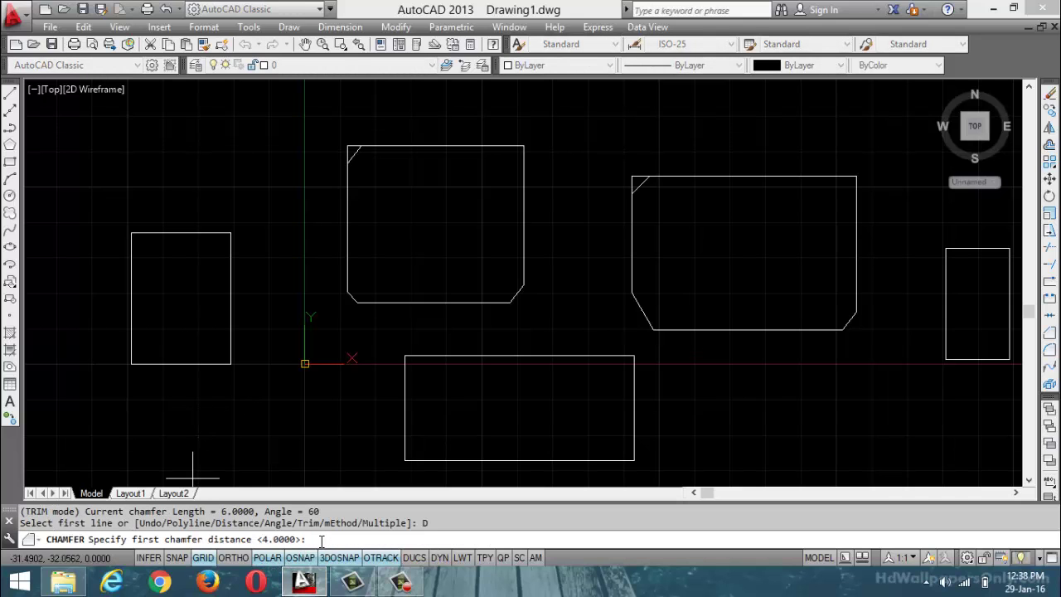
pyautogui.write('2')
pyautogui.press('Return')
pyautogui.write('2')
pyautogui.press('Return')
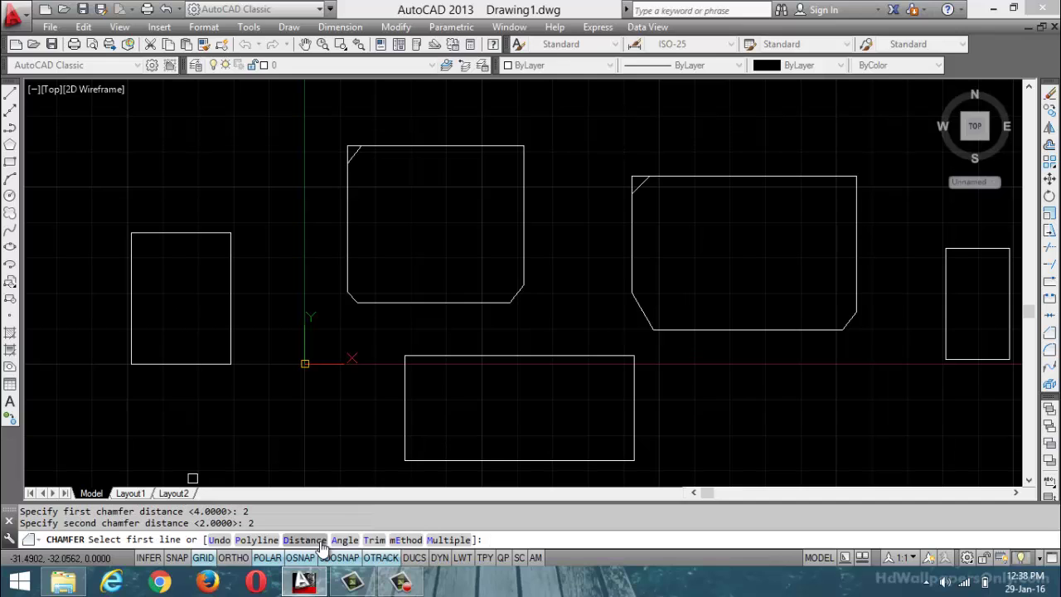
pyautogui.click(266, 543)
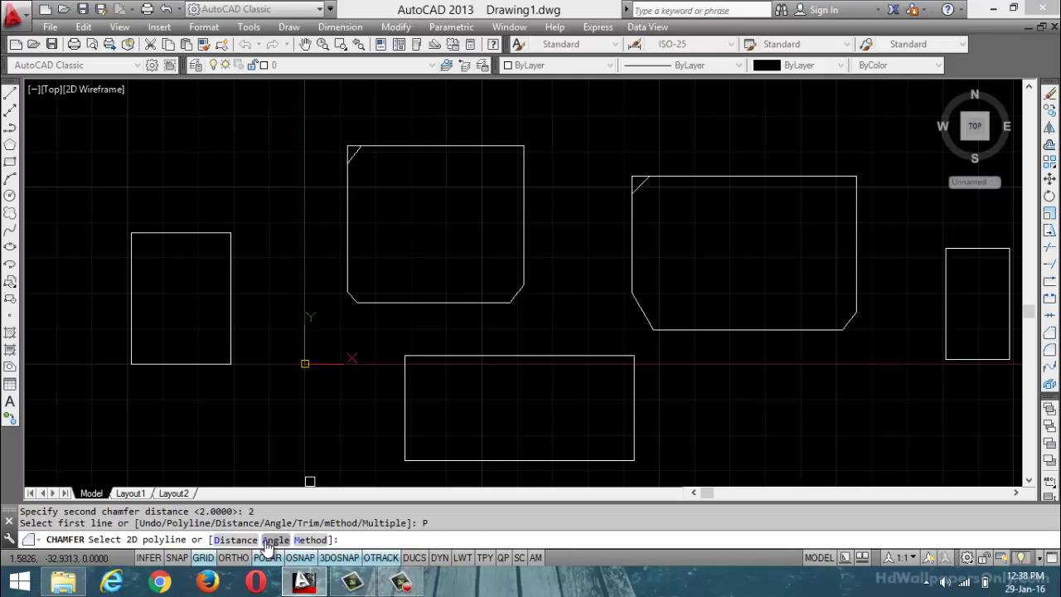
pyautogui.click(227, 348)
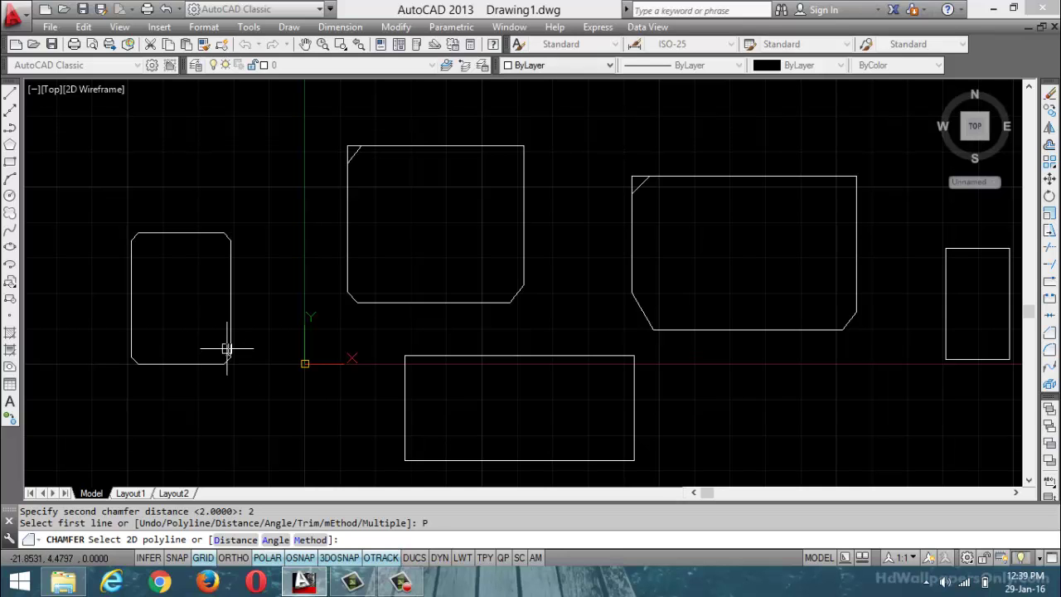
# Restore the earlier view and undo the 2-unit chamfer on the left rectangle
pyautogui.scroll(5, 230, 362)
pyautogui.scroll(-5, 222, 362)
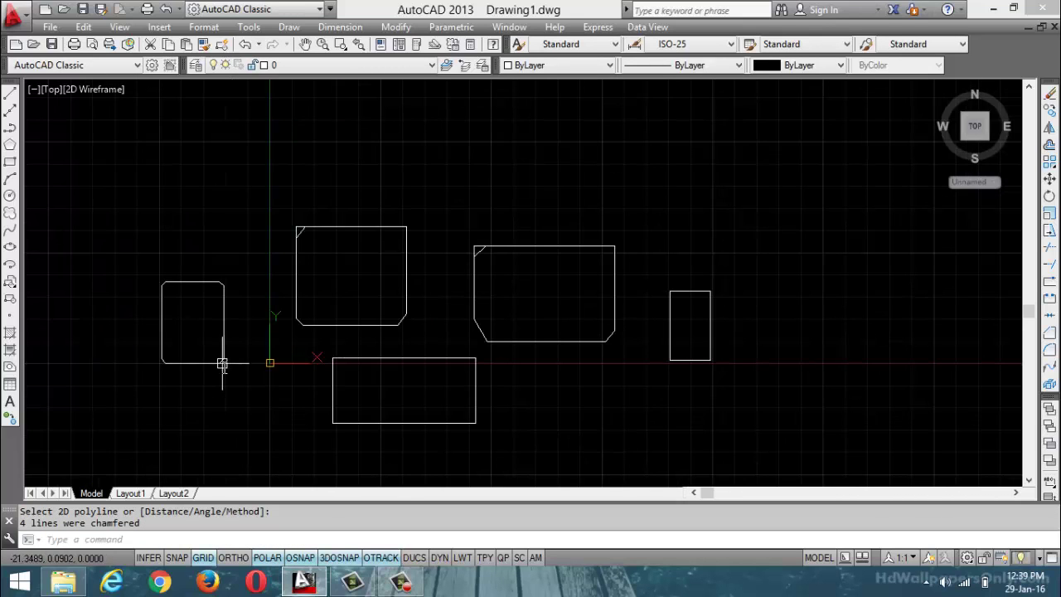
pyautogui.hotkey('ctrl', 'z')
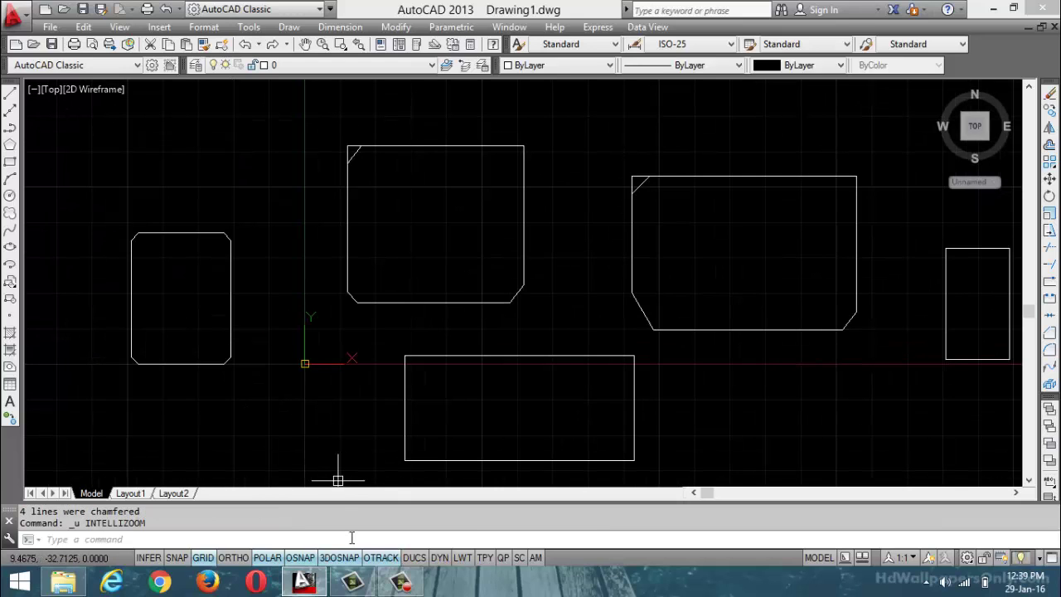
pyautogui.write('u')
pyautogui.press('Return')
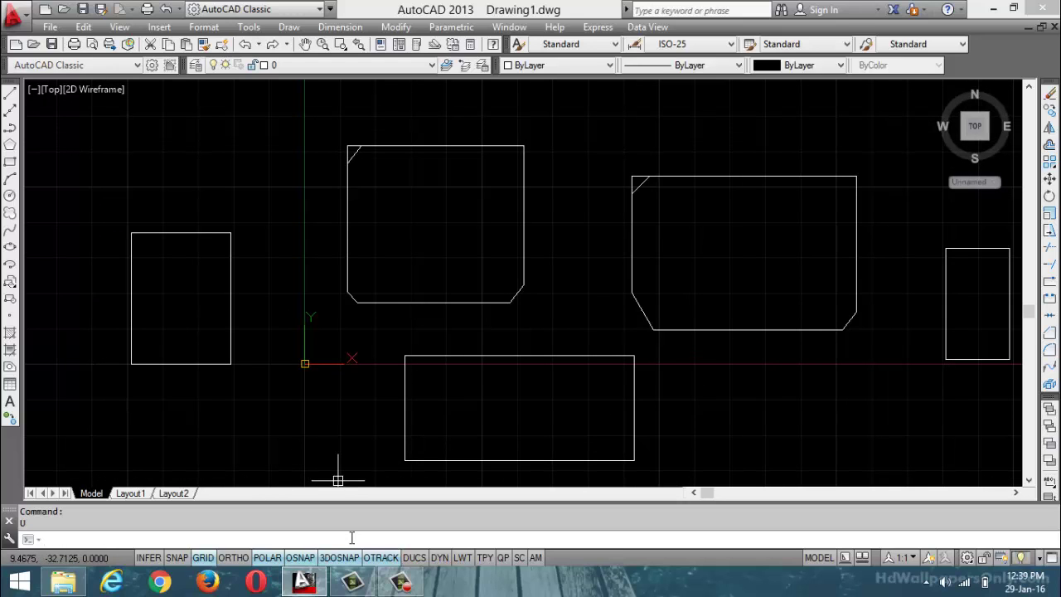
# Rechamfer all four corners of the left rectangle as a polyline with distances 5 and 5
pyautogui.write('ccha')
pyautogui.press('BackSpace')
pyautogui.press('BackSpace')
pyautogui.press('BackSpace')
pyautogui.write('ha')
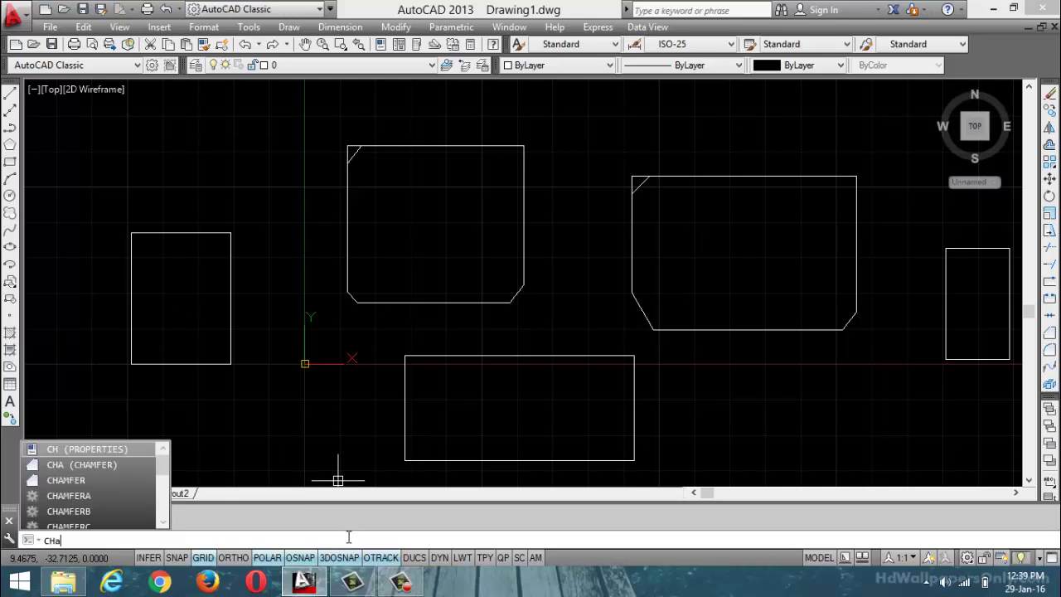
pyautogui.press('Return')
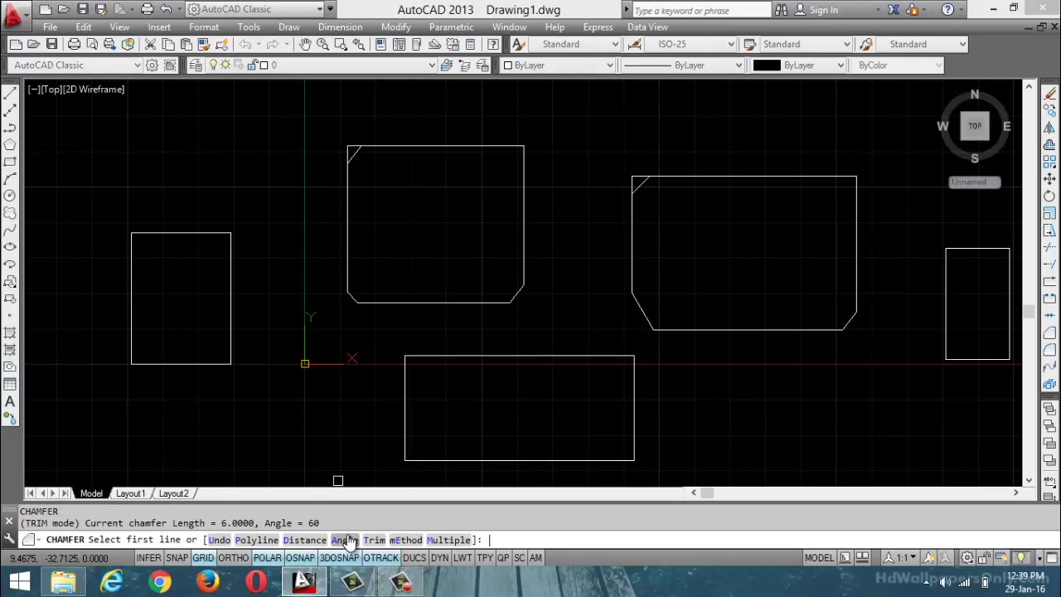
pyautogui.click(303, 541)
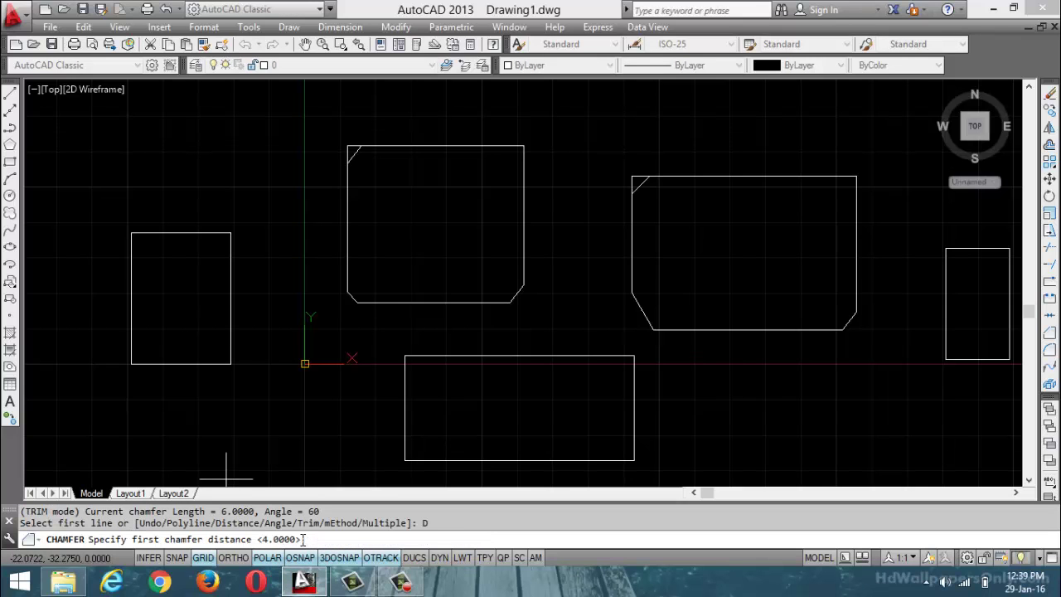
pyautogui.write('5')
pyautogui.press('Return')
pyautogui.write('5')
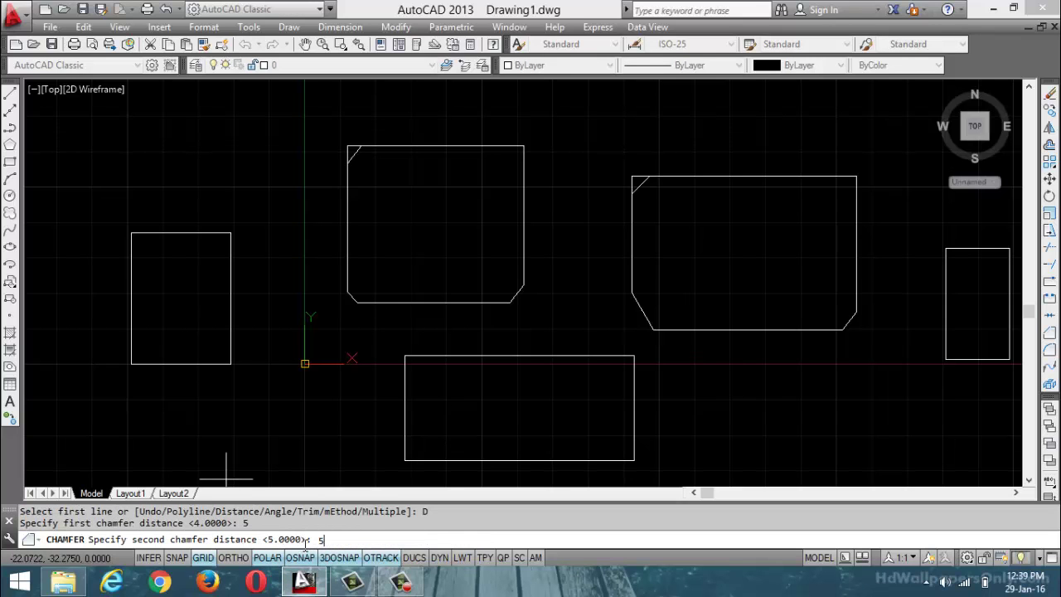
pyautogui.press('Return')
pyautogui.click(262, 541)
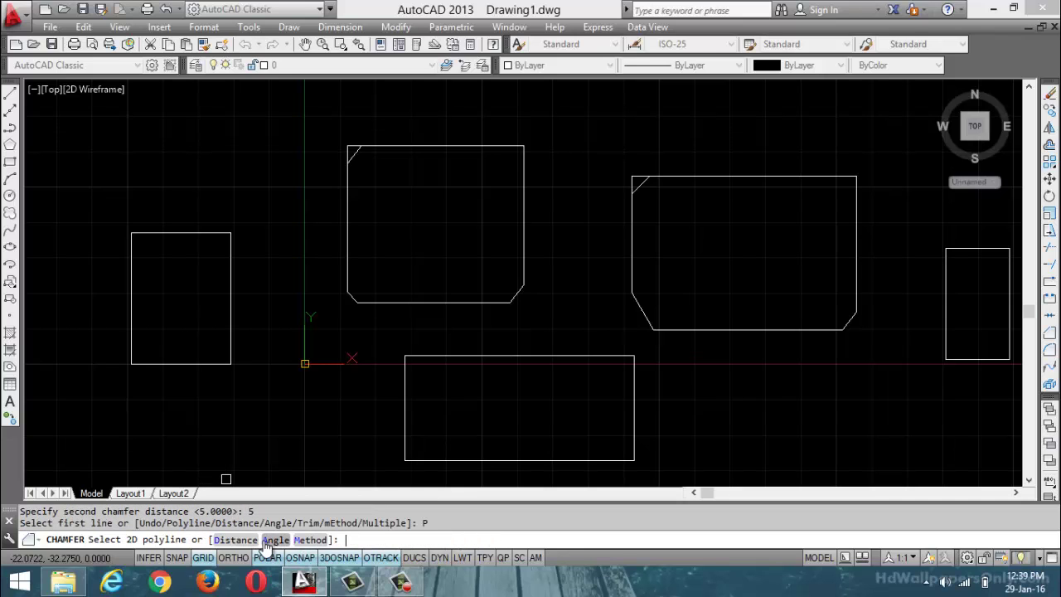
pyautogui.click(199, 364)
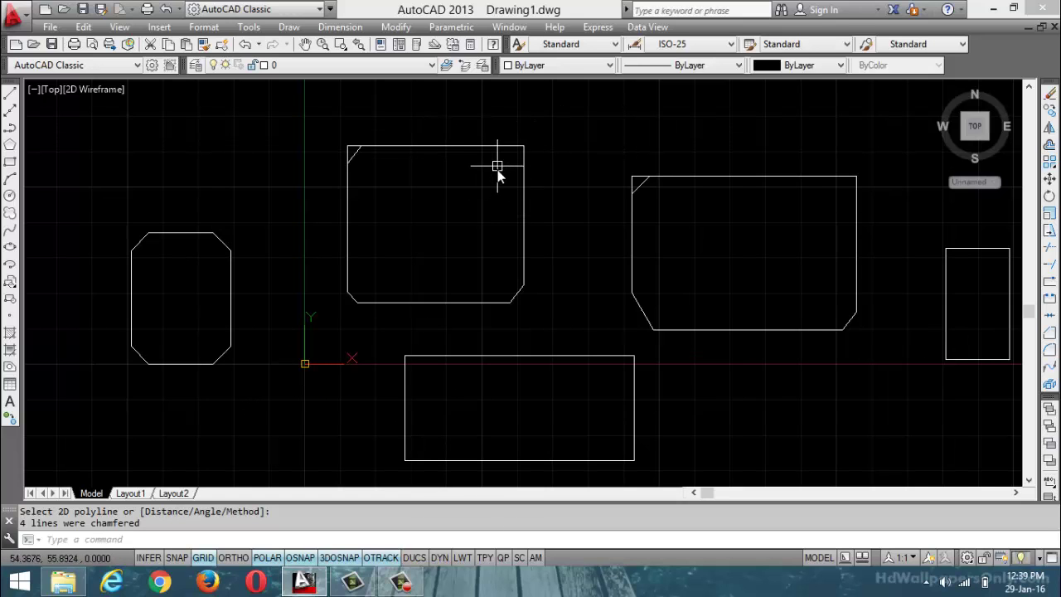
pyautogui.write('cha')
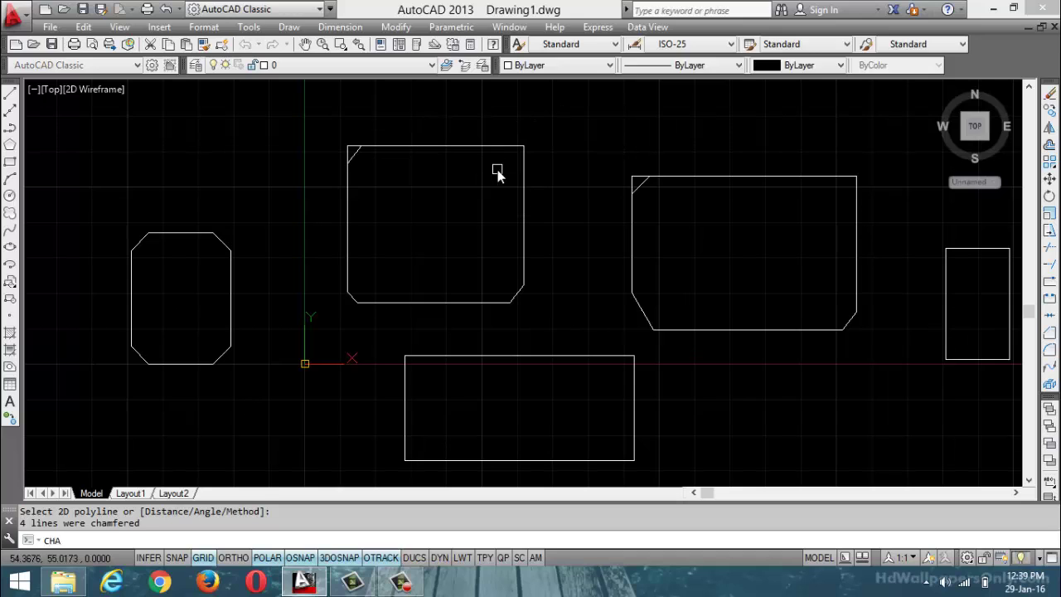
pyautogui.press('Return')
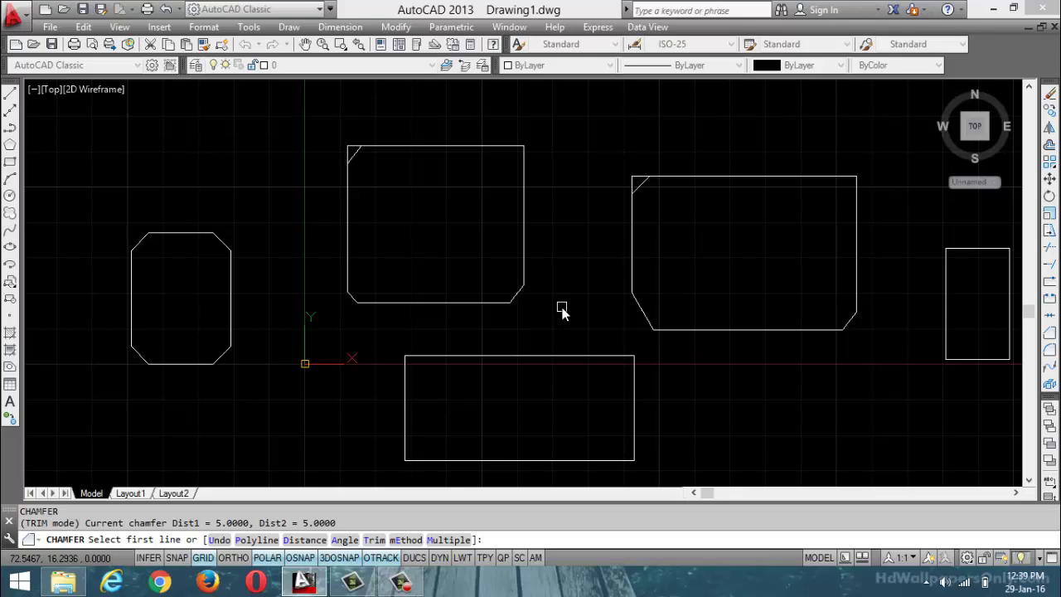
# Chamfer the bottom rectangle's lower-right corner using distances 5 and 6, picking bottom then right edge
pyautogui.click(305, 539)
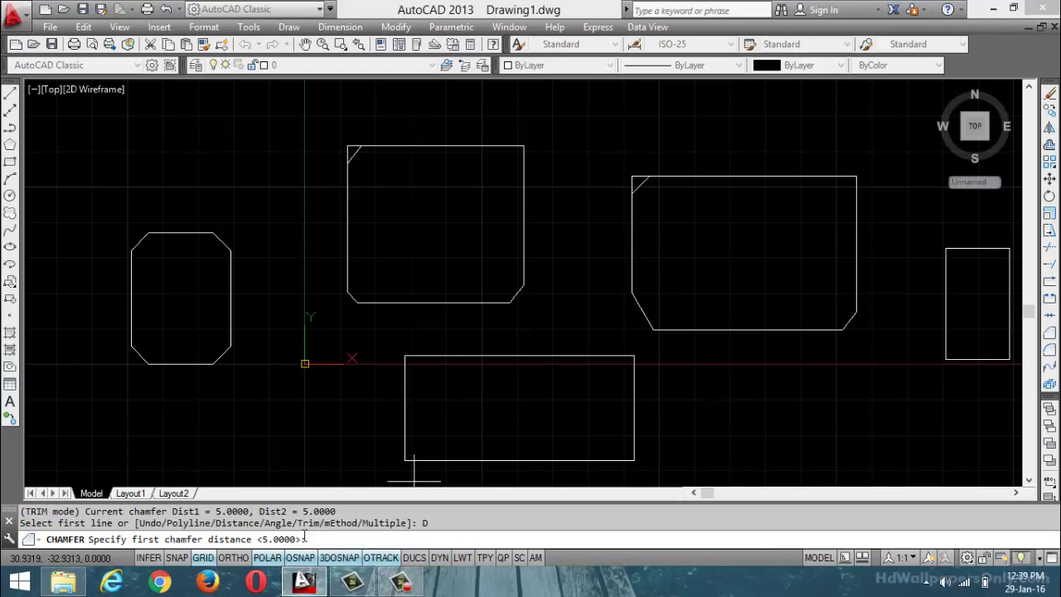
pyautogui.write('5')
pyautogui.press('Return')
pyautogui.write('6')
pyautogui.press('Return')
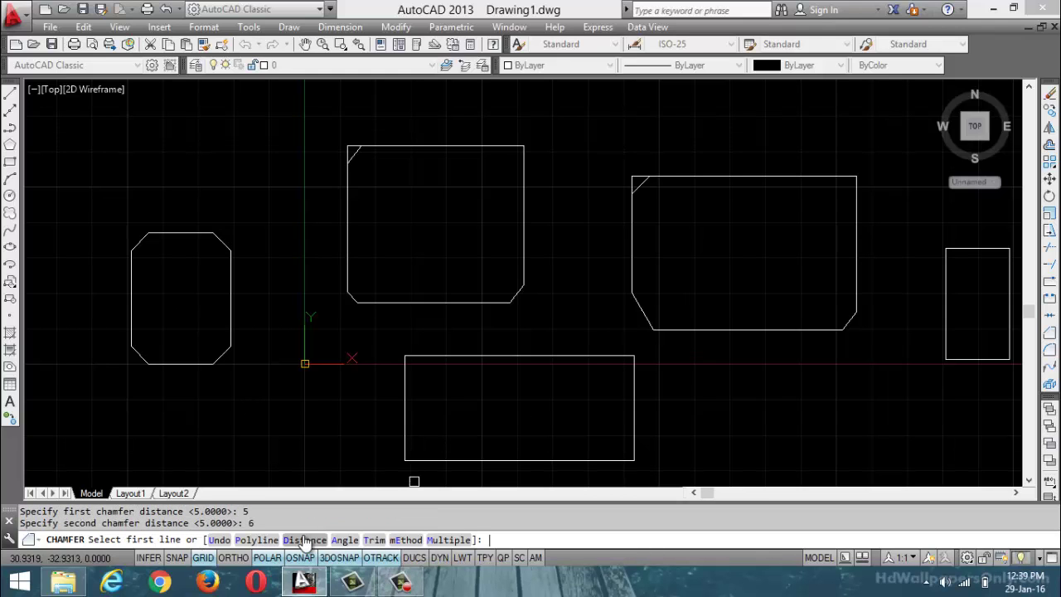
pyautogui.click(598, 459)
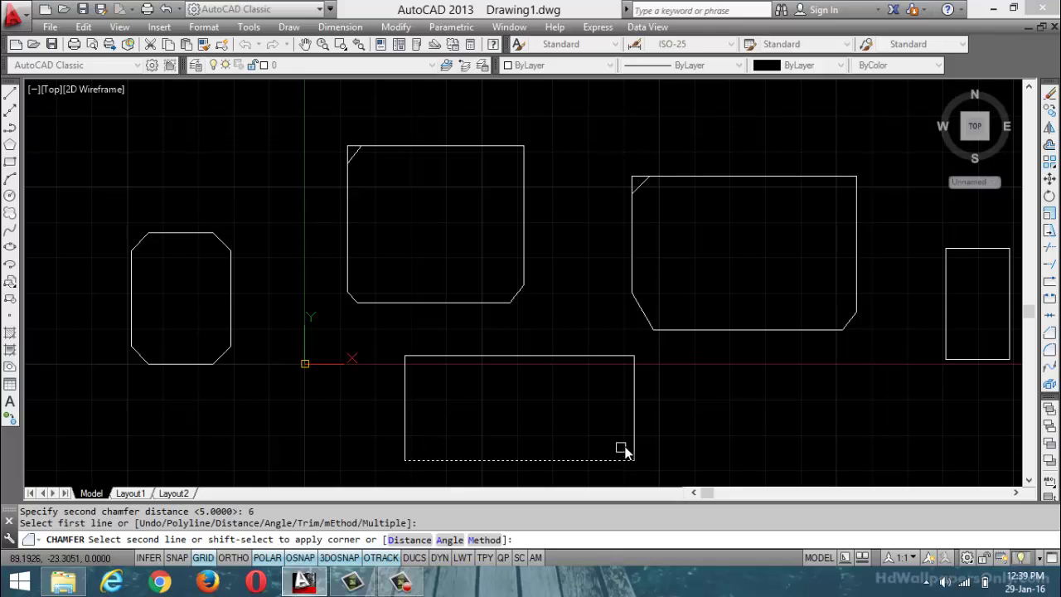
pyautogui.click(631, 445)
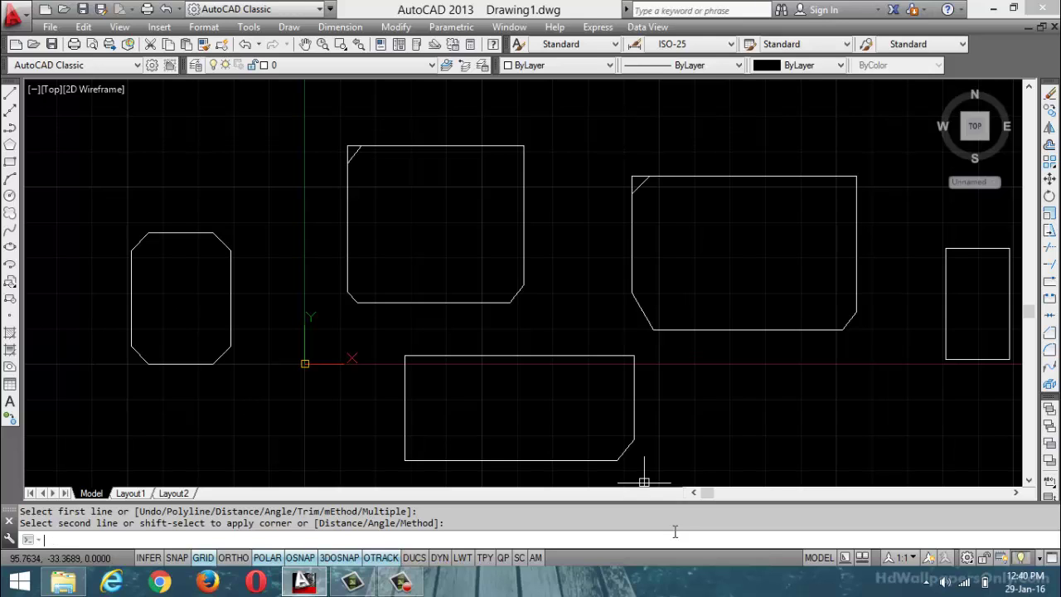
pyautogui.press('Escape')
pyautogui.press('Escape')
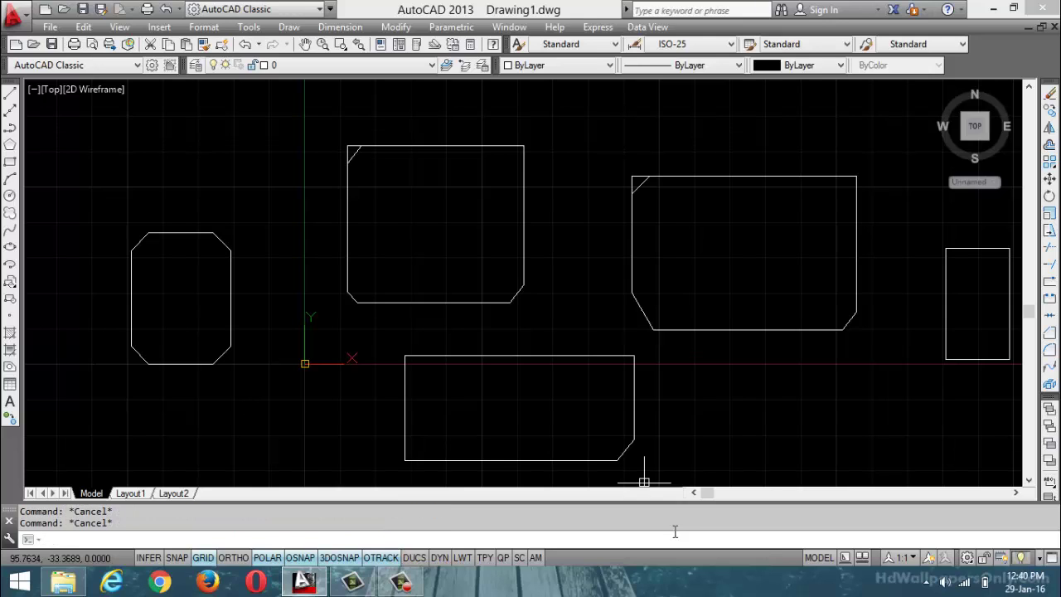
# In Multiple mode, chamfer the bottom rectangle's lower-left corner at distances 4 and 6
pyautogui.write('cha')
pyautogui.press('Return')
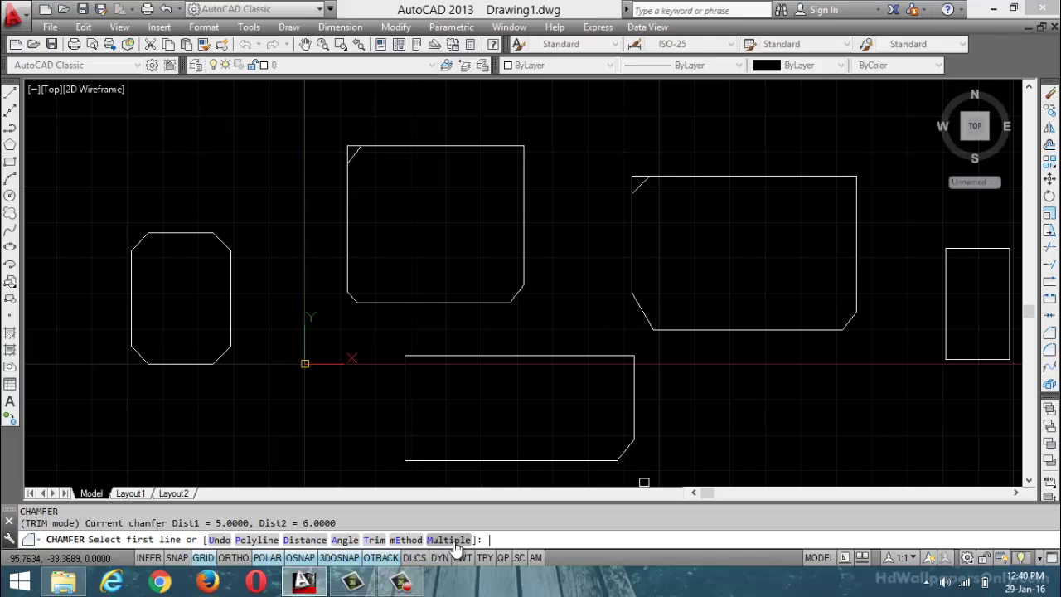
pyautogui.click(454, 540)
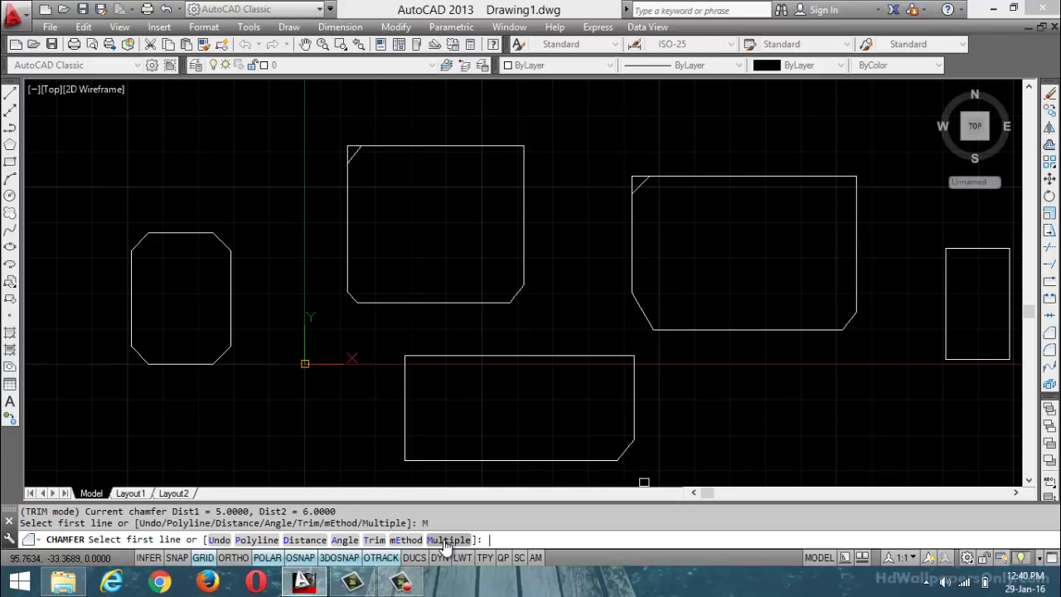
pyautogui.click(320, 541)
pyautogui.write('4')
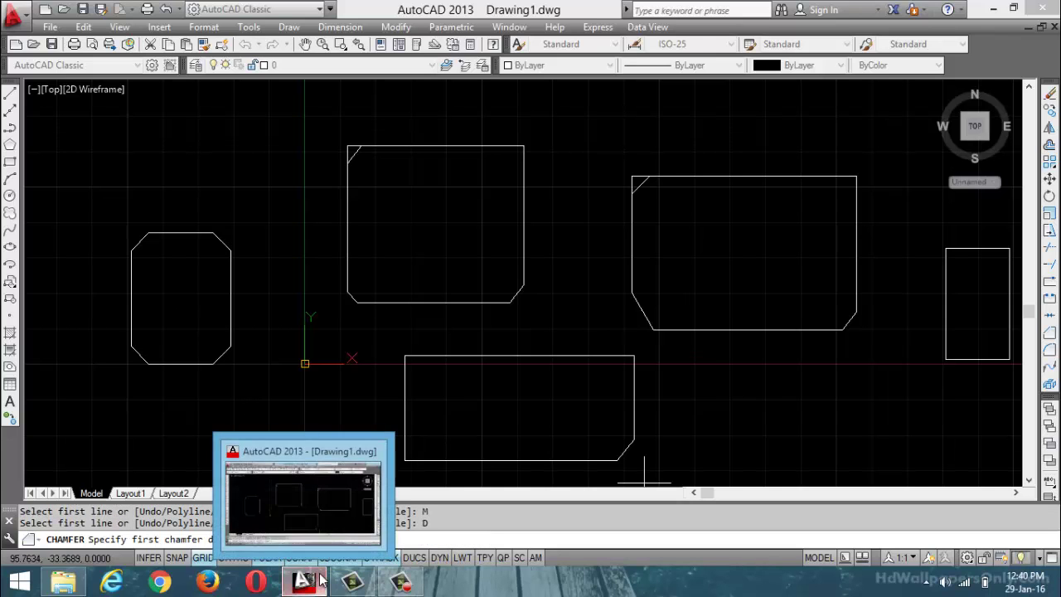
pyautogui.press('Return')
pyautogui.write('6')
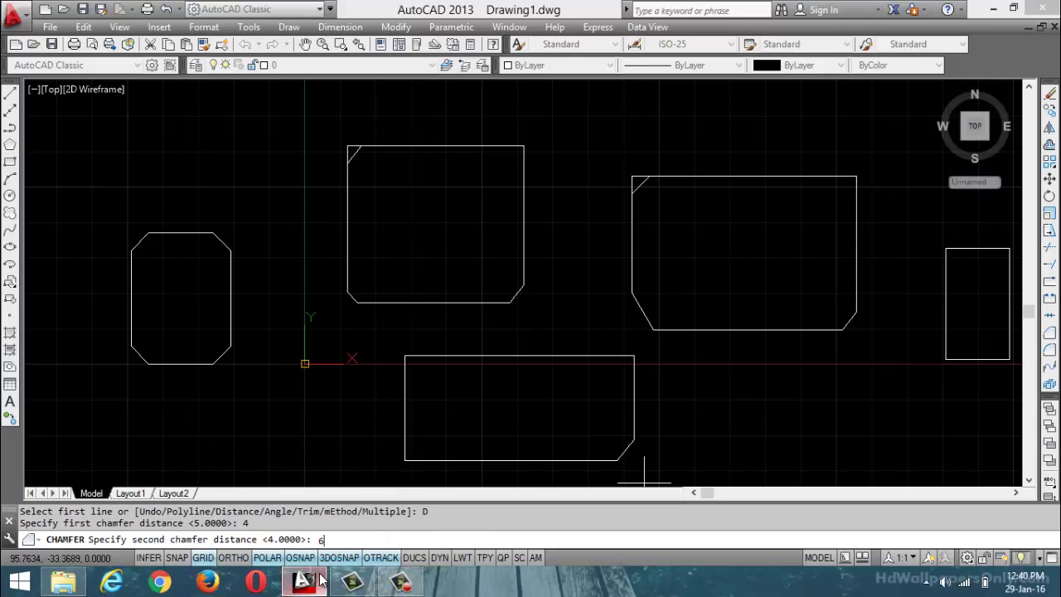
pyautogui.press('Return')
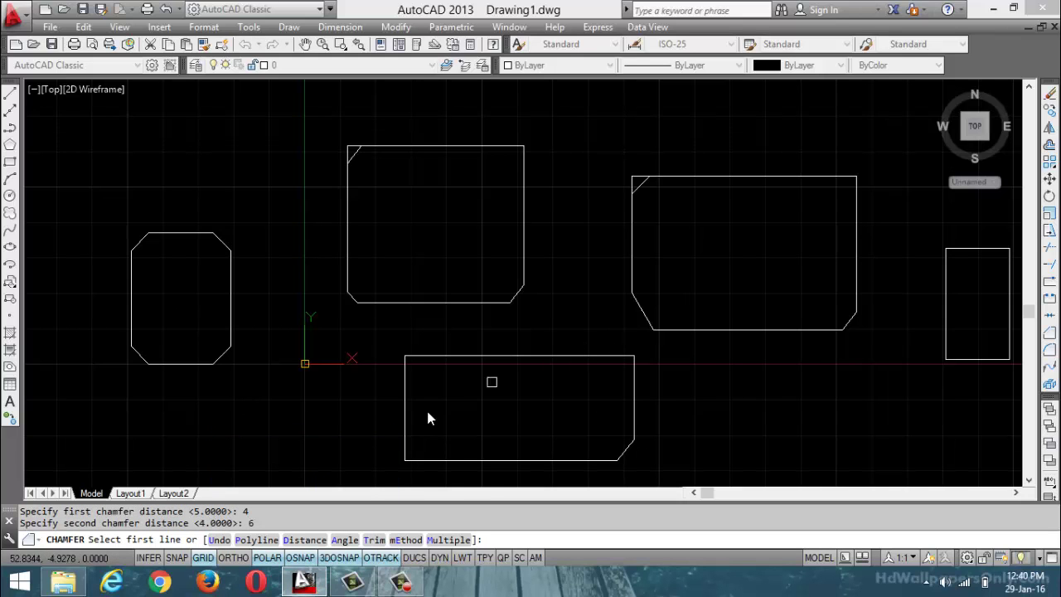
pyautogui.click(405, 431)
pyautogui.click(442, 462)
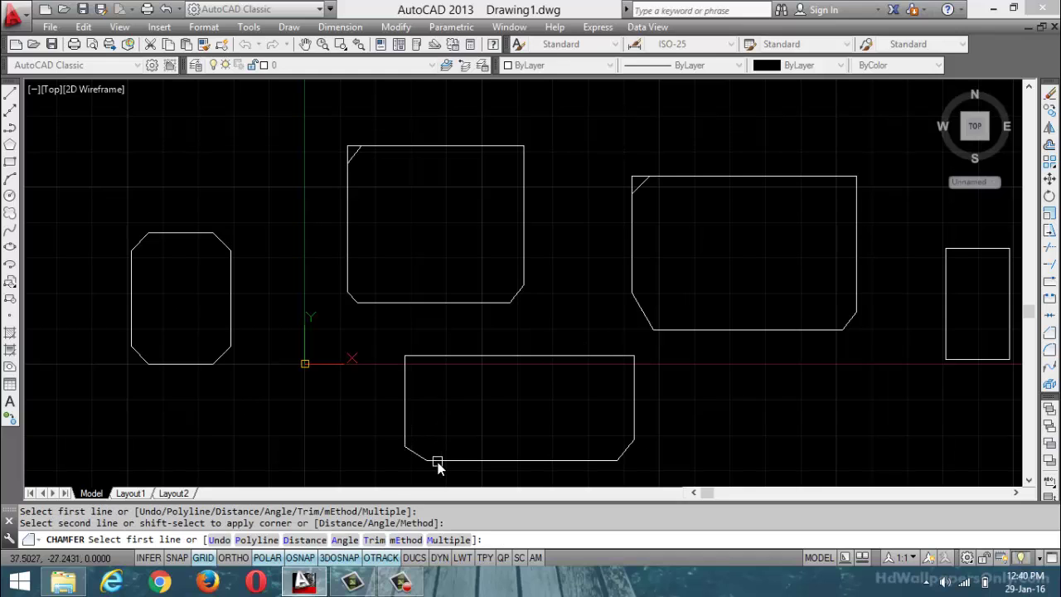
# Chamfer the large right rectangle's top-right corner with distances 5 and 4
pyautogui.click(312, 540)
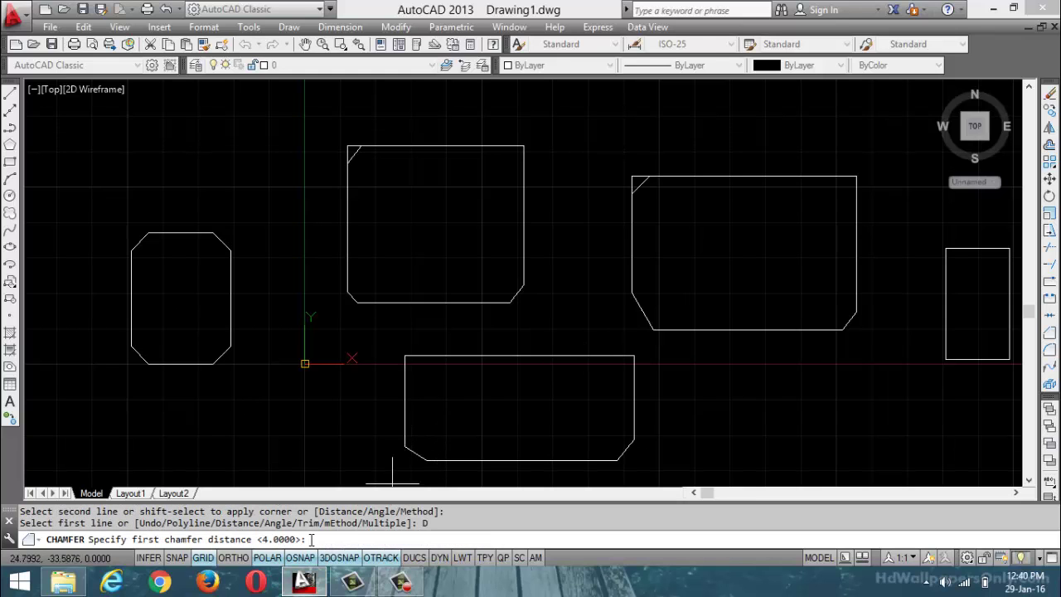
pyautogui.write('5')
pyautogui.press('Return')
pyautogui.write('4')
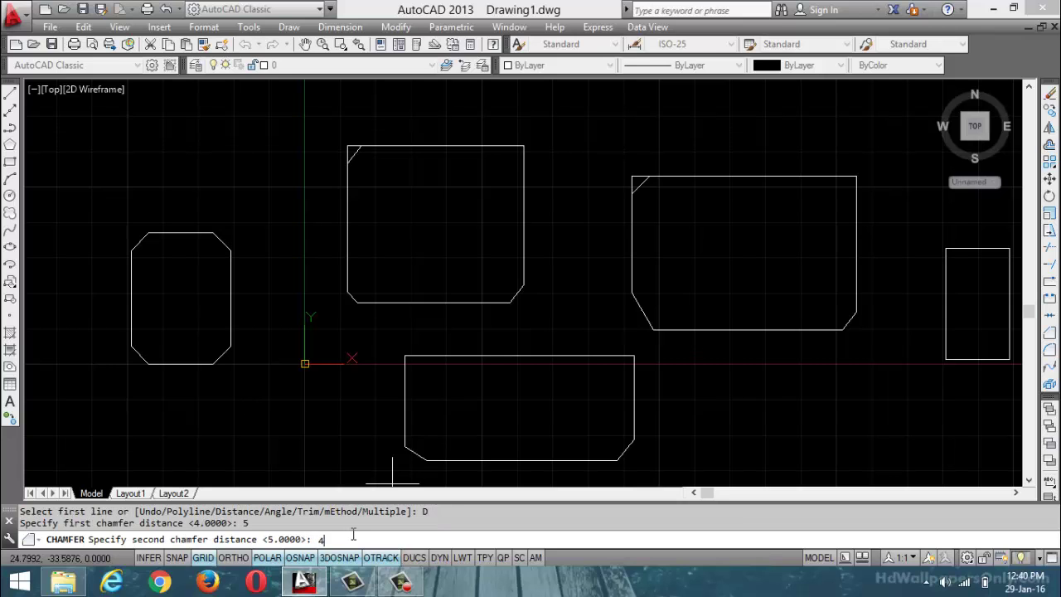
pyautogui.press('Return')
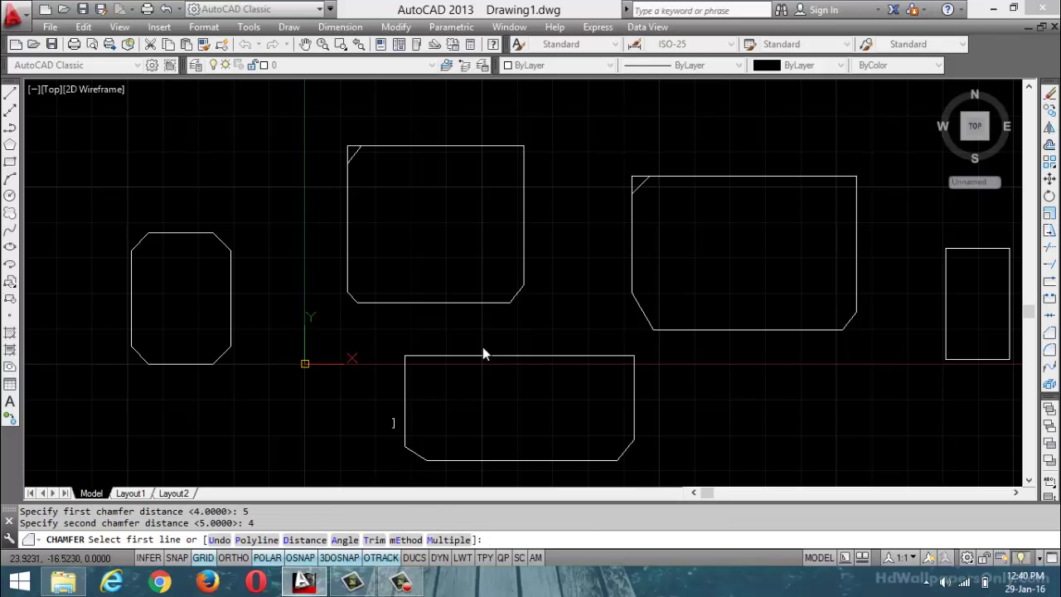
pyautogui.click(805, 177)
pyautogui.click(856, 204)
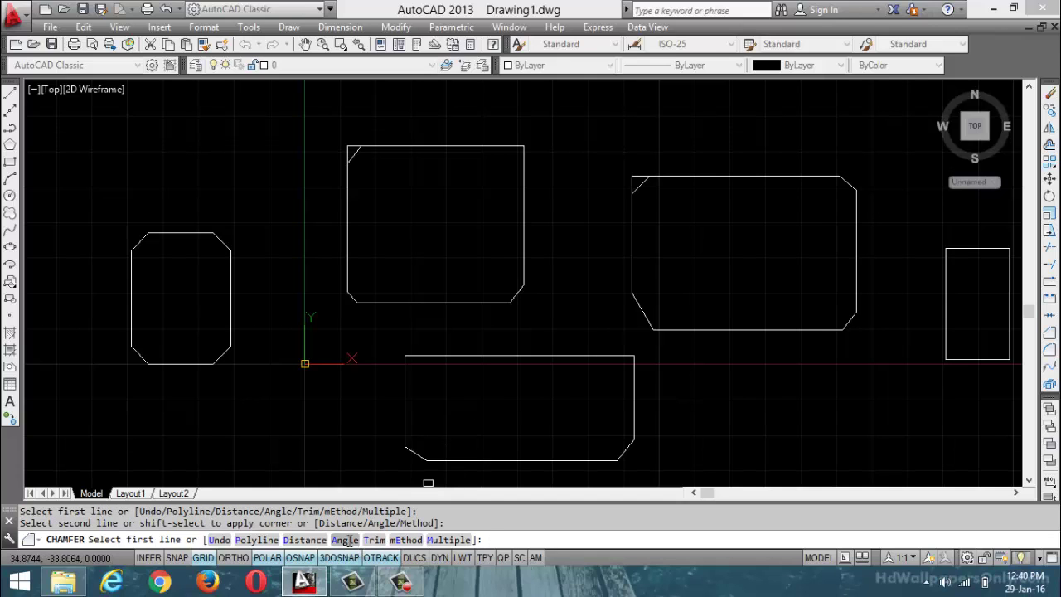
# Chamfer the narrow right rectangle's top-left corner with length 6 at a 60° angle
pyautogui.click(322, 540)
pyautogui.write('6')
pyautogui.press('Return')
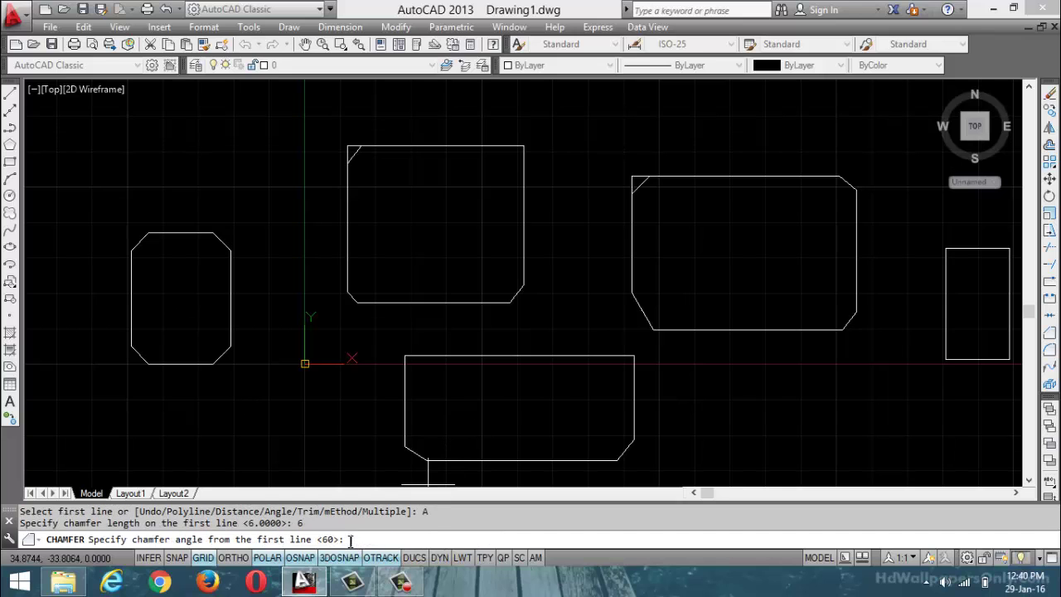
pyautogui.write('60')
pyautogui.press('Return')
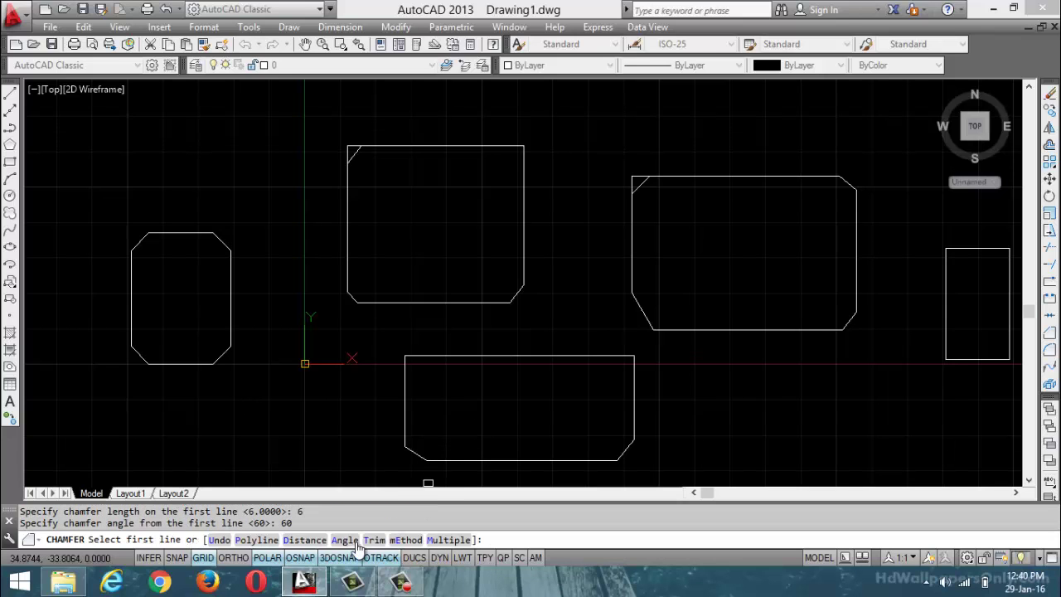
pyautogui.click(976, 248)
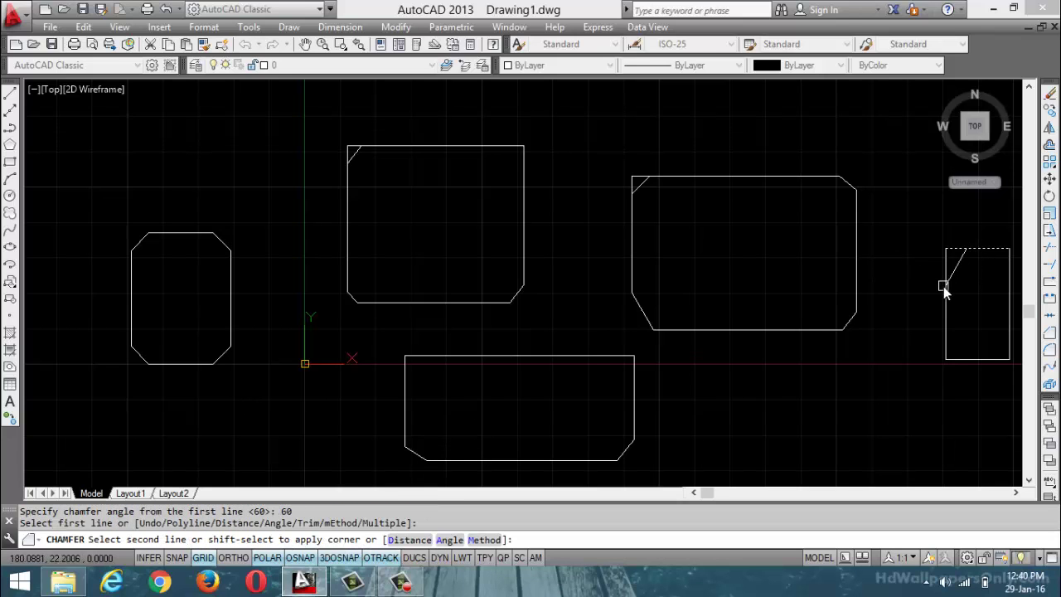
pyautogui.click(946, 286)
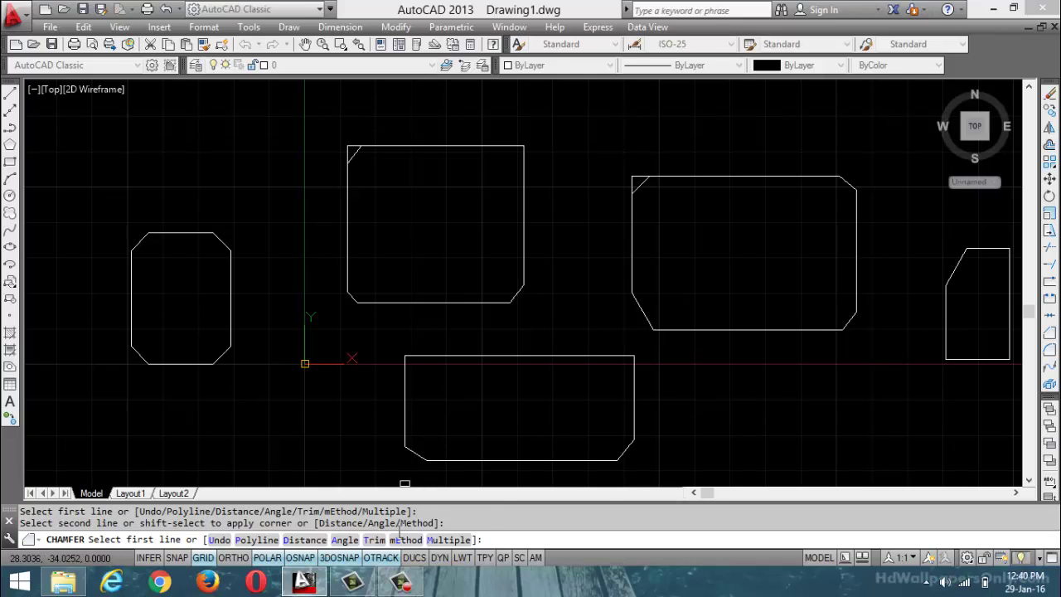
# Switch trim mode to No trim and chamfer the bottom rectangle's top-right corner untrimmed
pyautogui.write('T')
pyautogui.press('Return')
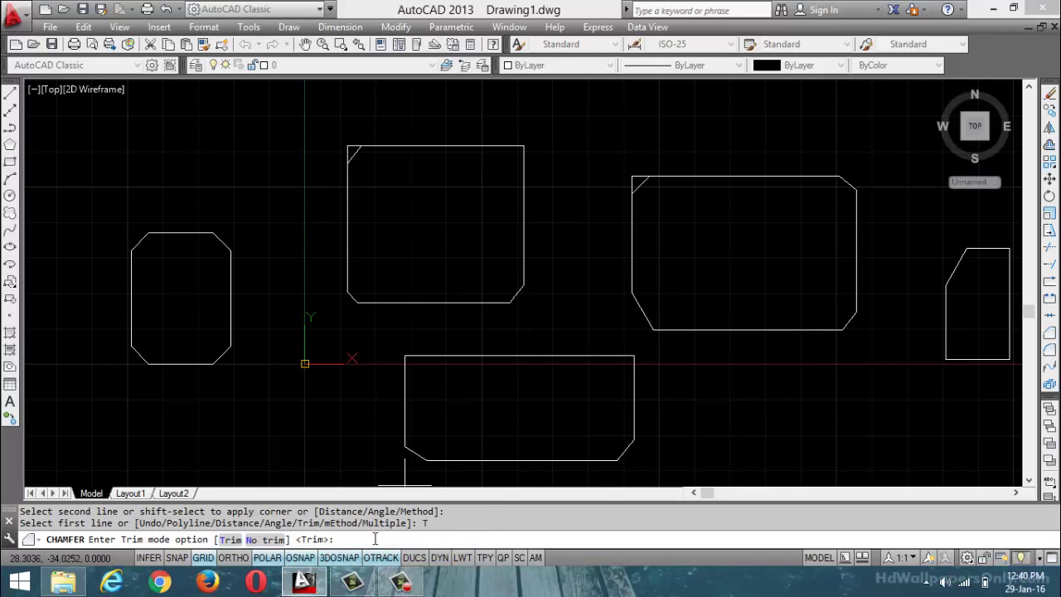
pyautogui.click(265, 540)
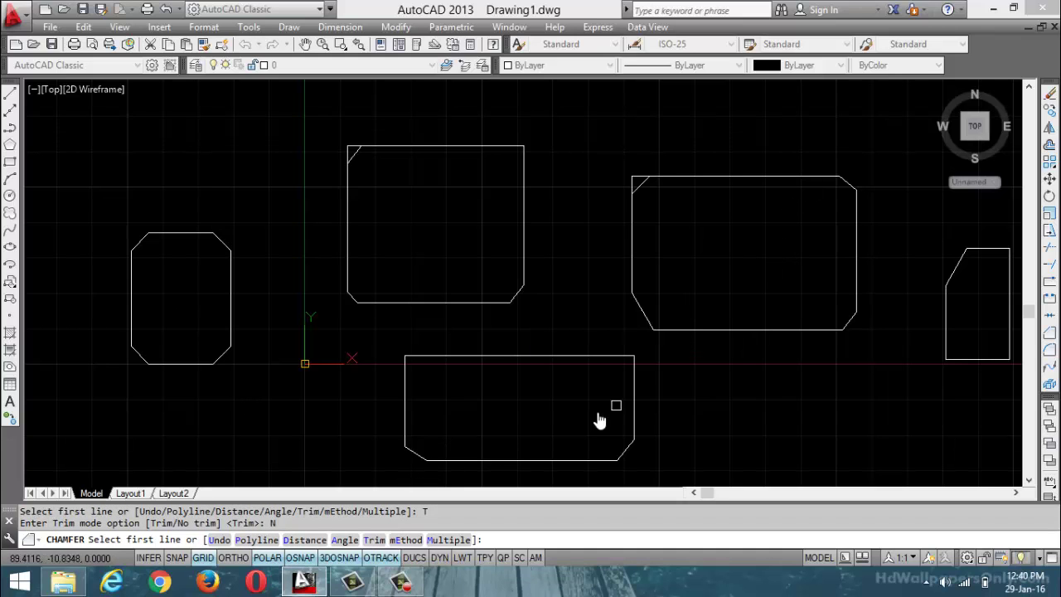
pyautogui.click(579, 365)
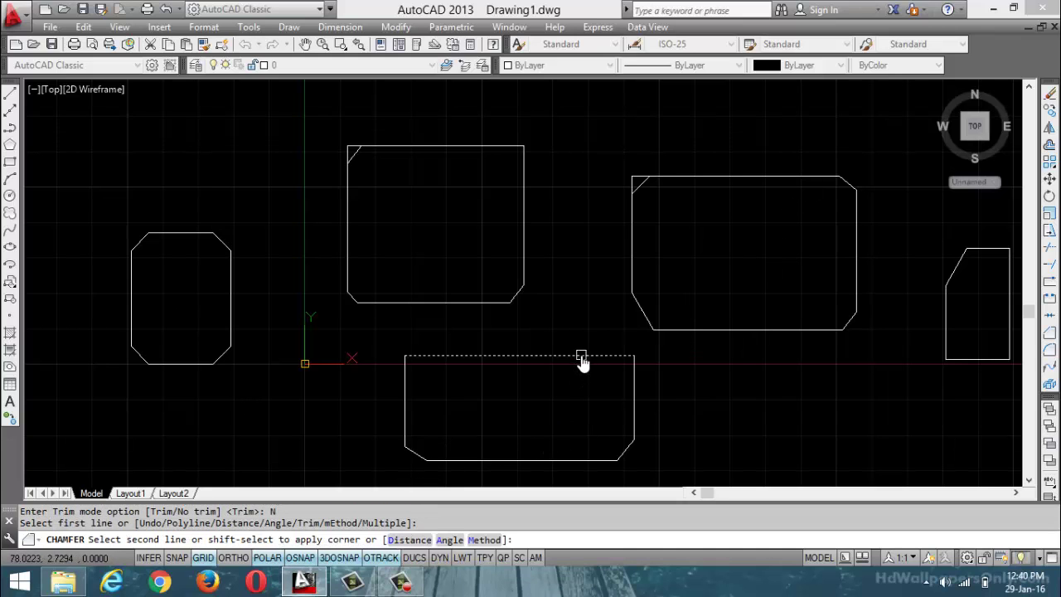
pyautogui.click(634, 386)
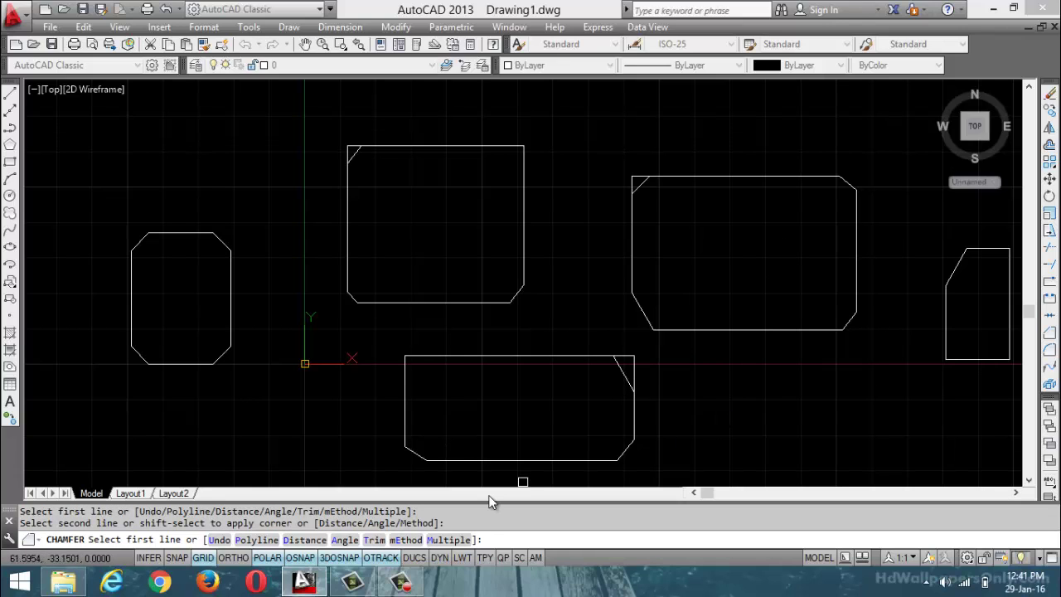
pyautogui.press('Escape')
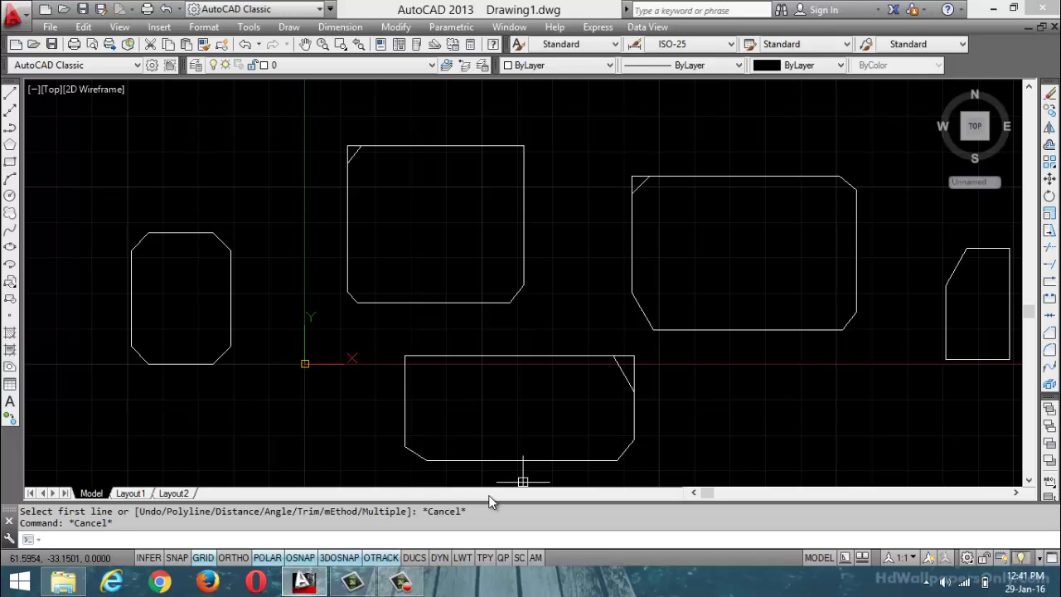
# Run CHA again and pick an edge to chamfer another rectangle corner
pyautogui.write('cha')
pyautogui.press('Return')
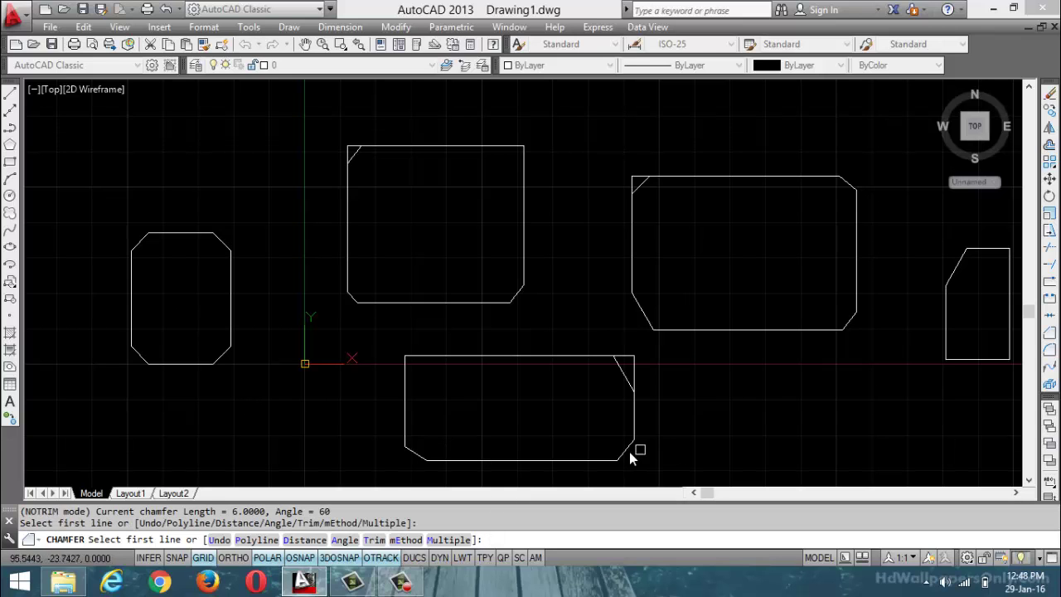
pyautogui.click(491, 340)
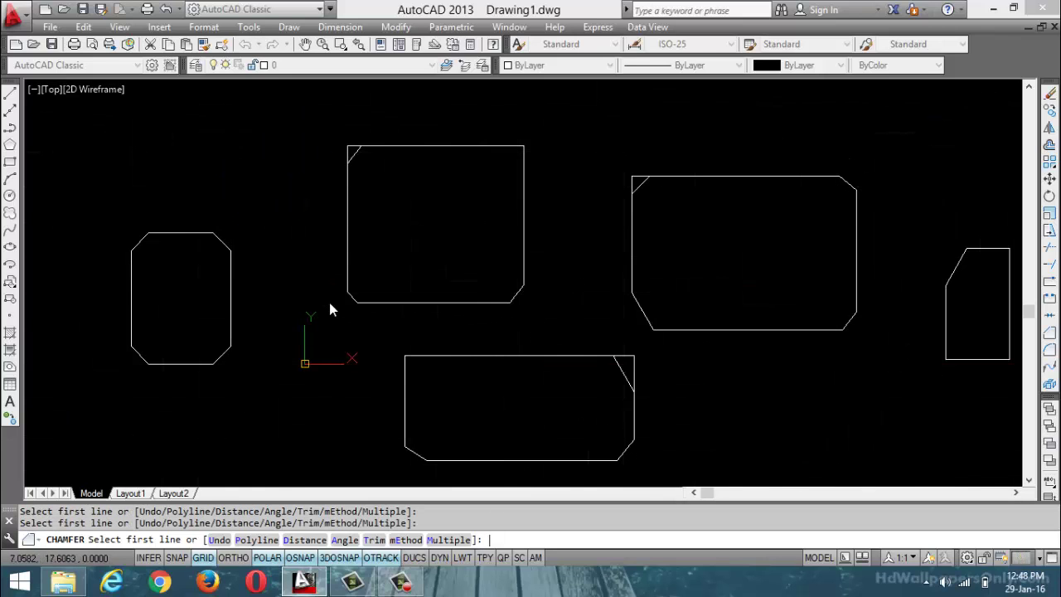
# Cancel the chamfer and undo the three most recent chamfer operations
pyautogui.press('Escape')
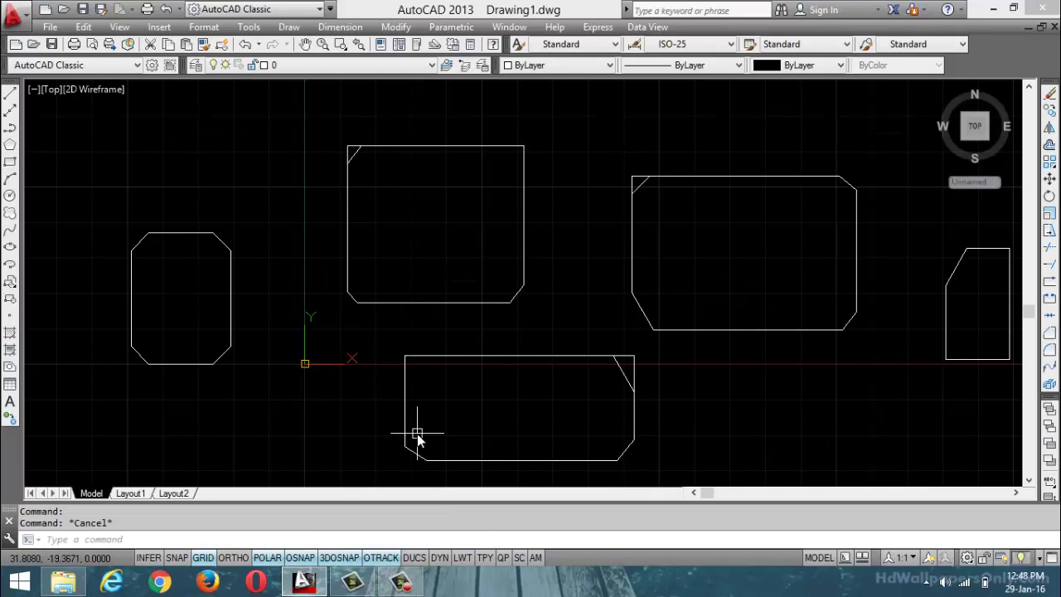
pyautogui.hotkey('ctrl', 'z')
pyautogui.hotkey('ctrl', 'z')
pyautogui.hotkey('ctrl', 'z')
pyautogui.hotkey('ctrl', 'z')
pyautogui.hotkey('ctrl', 'z')
pyautogui.hotkey('ctrl', 'z')
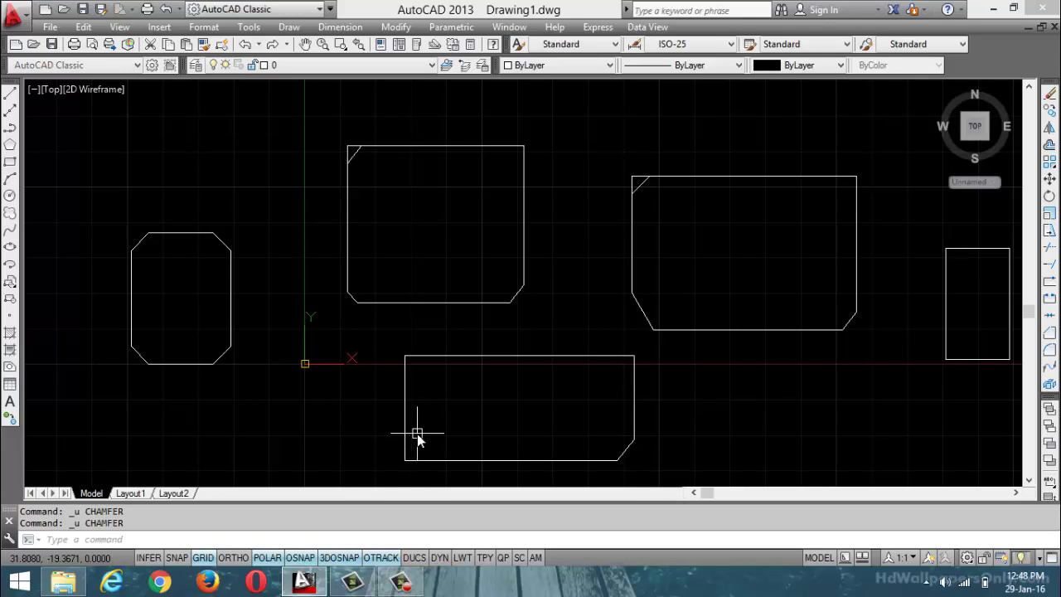
pyautogui.hotkey('ctrl', 'z')
pyautogui.hotkey('ctrl', 'z')
pyautogui.hotkey('ctrl', 'z')
pyautogui.hotkey('ctrl', 'z')
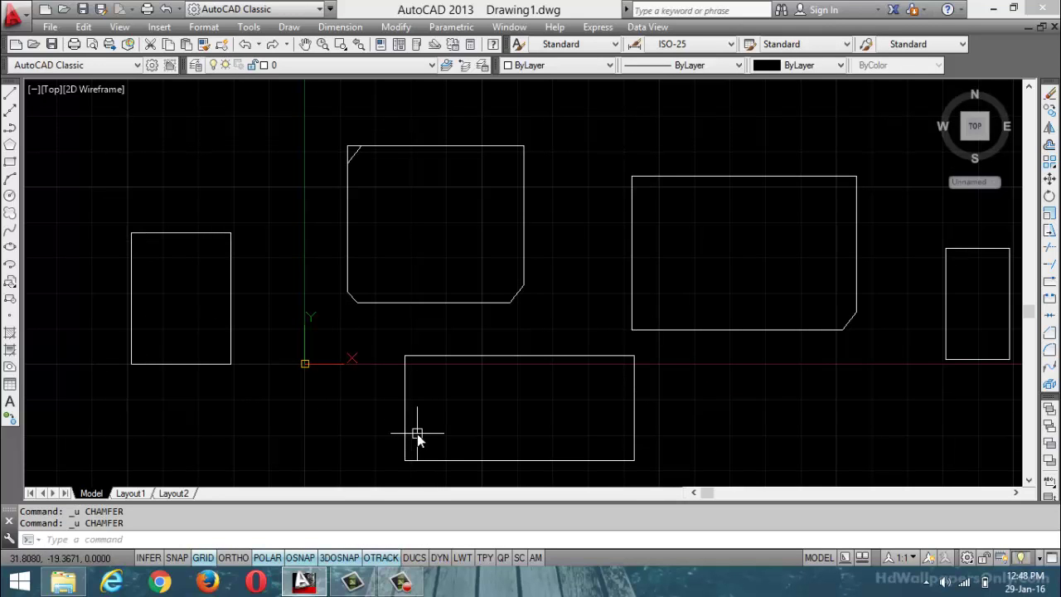
pyautogui.hotkey('ctrl', 'z')
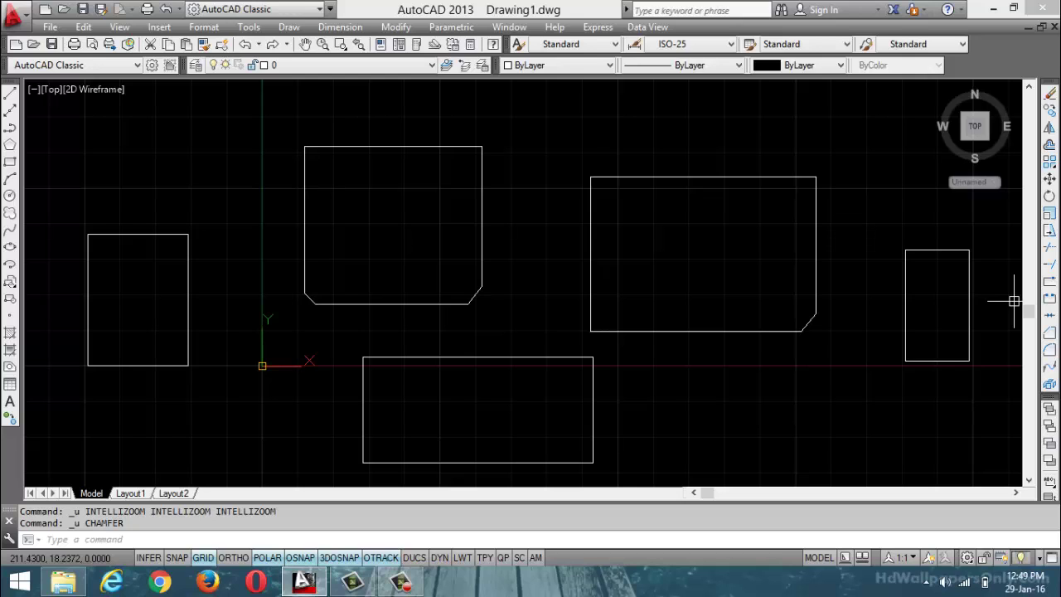
# Undo the last two chamfers and start a fillet with radius 5
pyautogui.hotkey('ctrl', 'z')
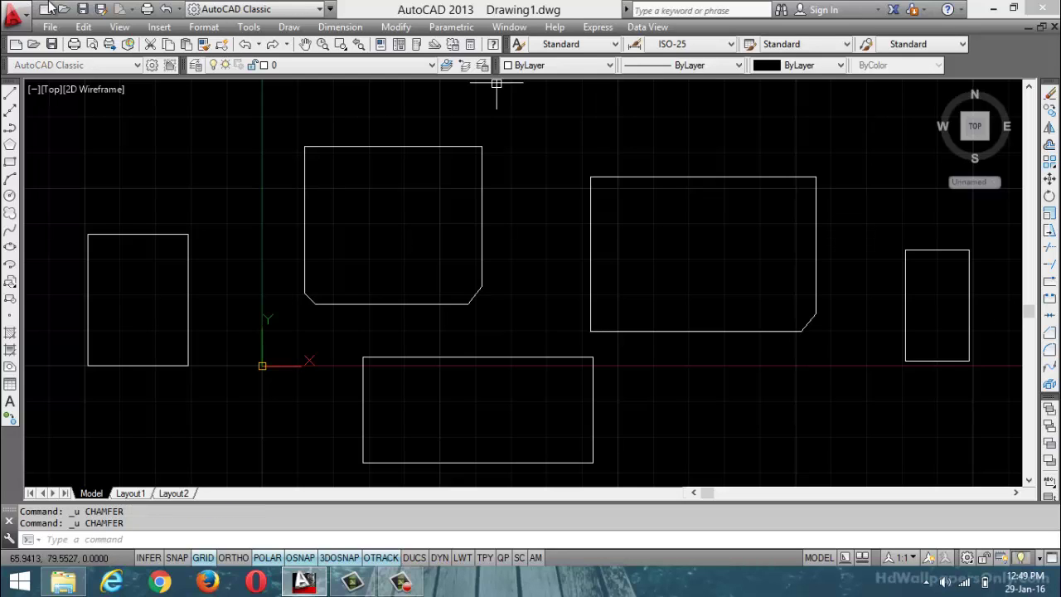
pyautogui.hotkey('ctrl', 'z')
pyautogui.hotkey('ctrl', 'z')
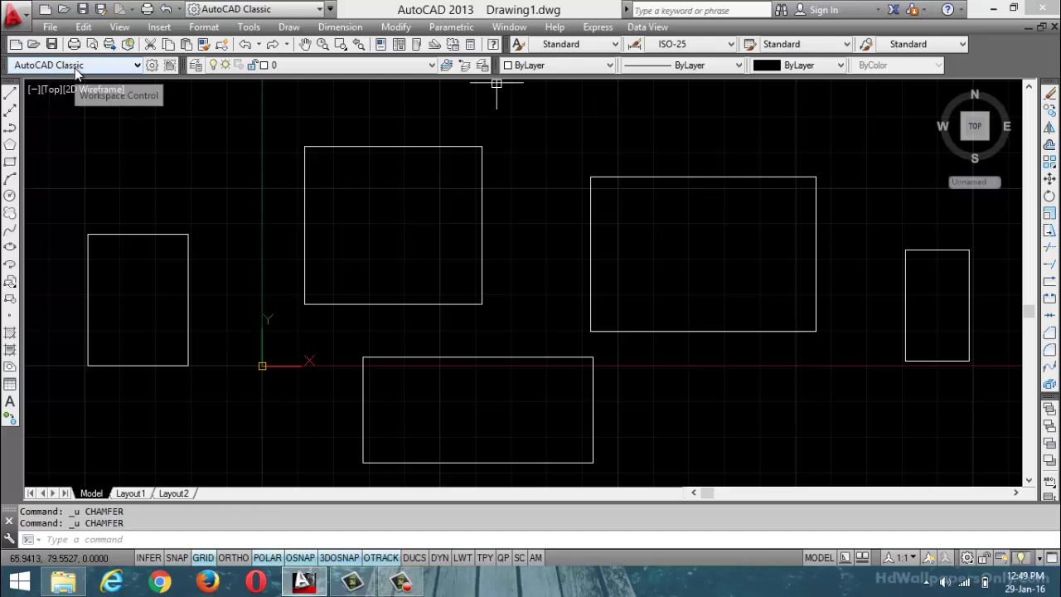
pyautogui.write('f')
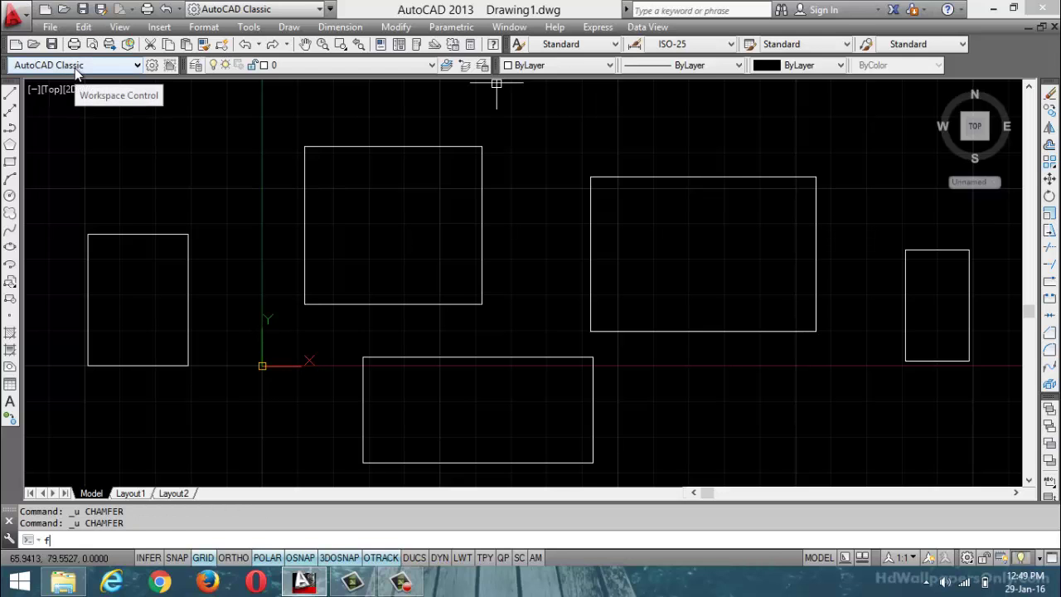
pyautogui.press('Return')
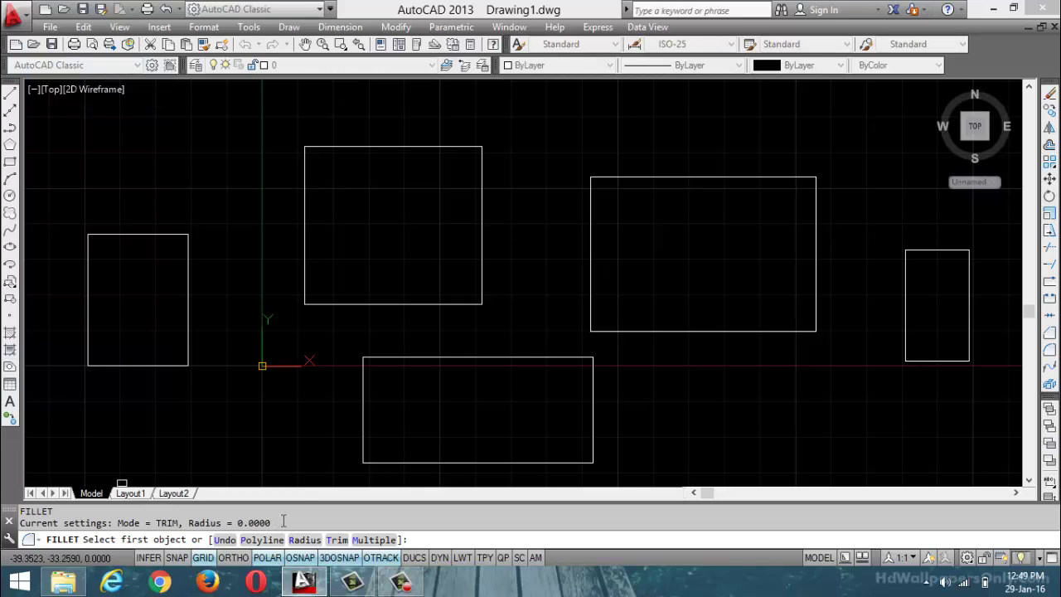
pyautogui.moveTo(271, 523); pyautogui.dragTo(14, 535)
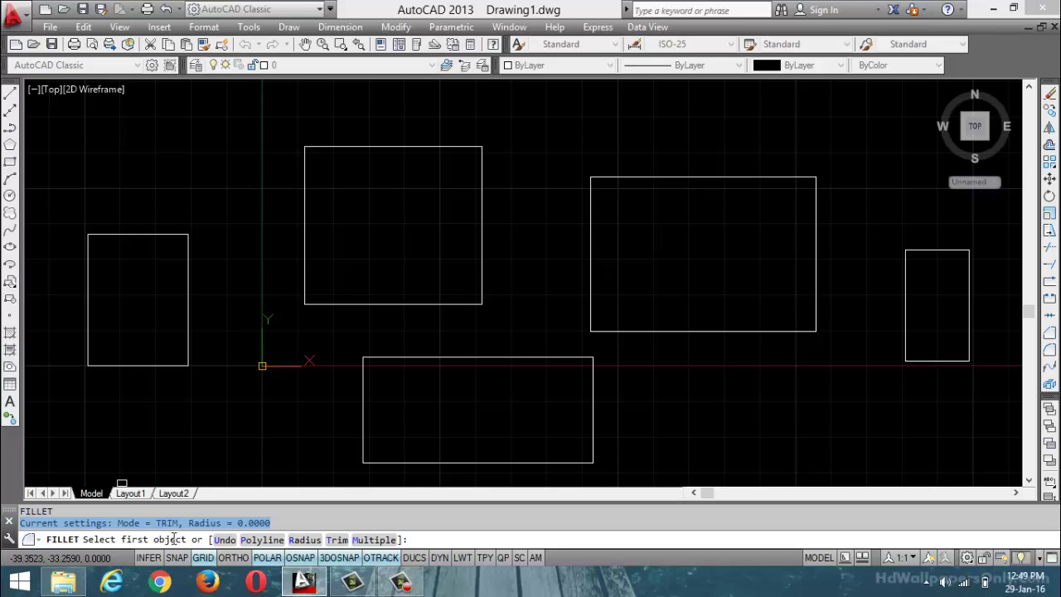
pyautogui.click(305, 540)
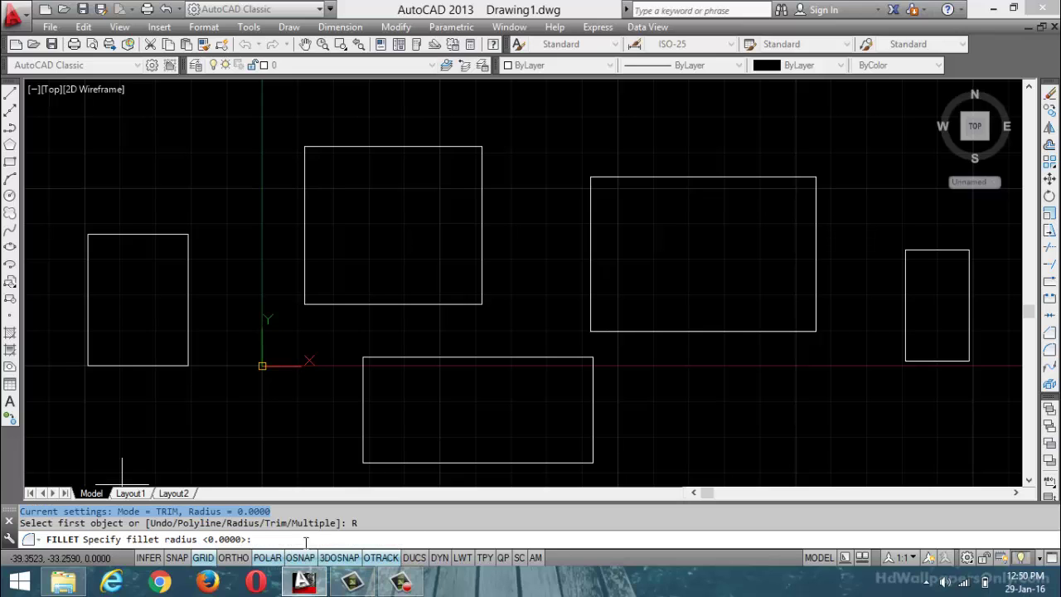
pyautogui.click(326, 541)
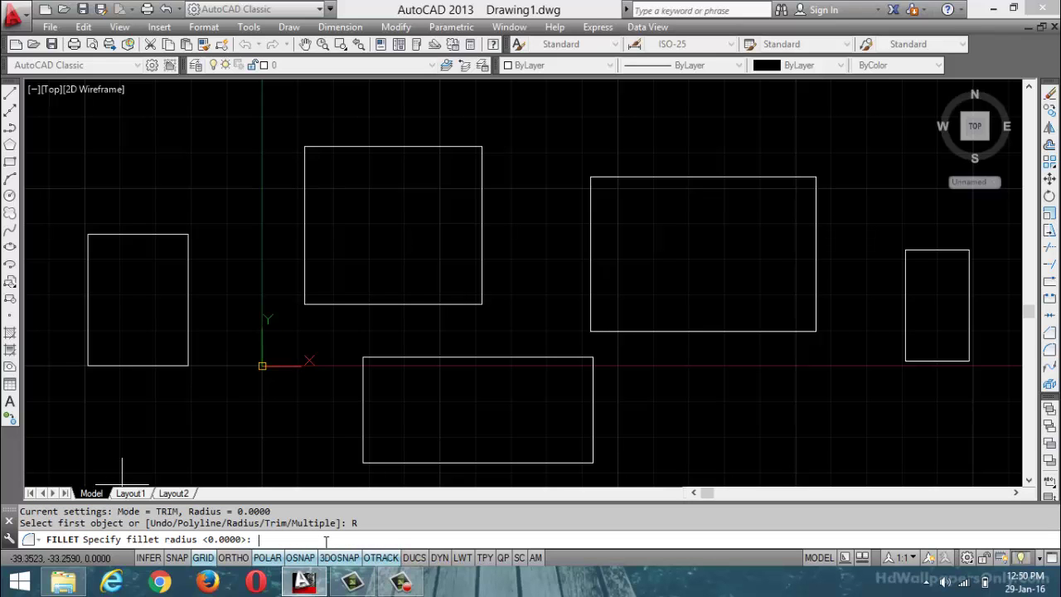
pyautogui.write('5')
pyautogui.press('Return')
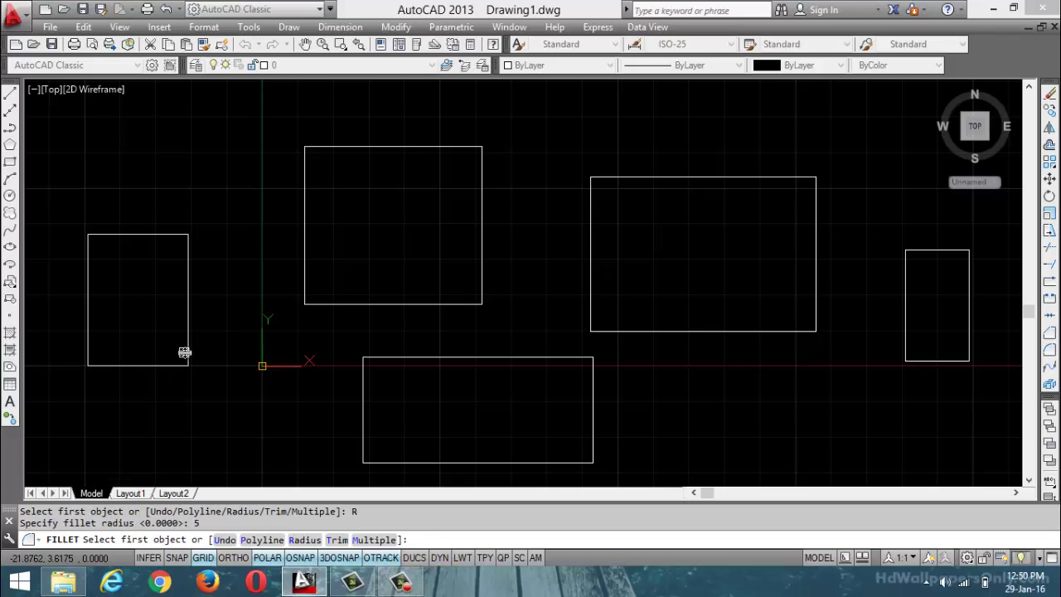
# Round the bottom rectangle's bottom-left and bottom-right corners at radius 5
pyautogui.click(361, 444)
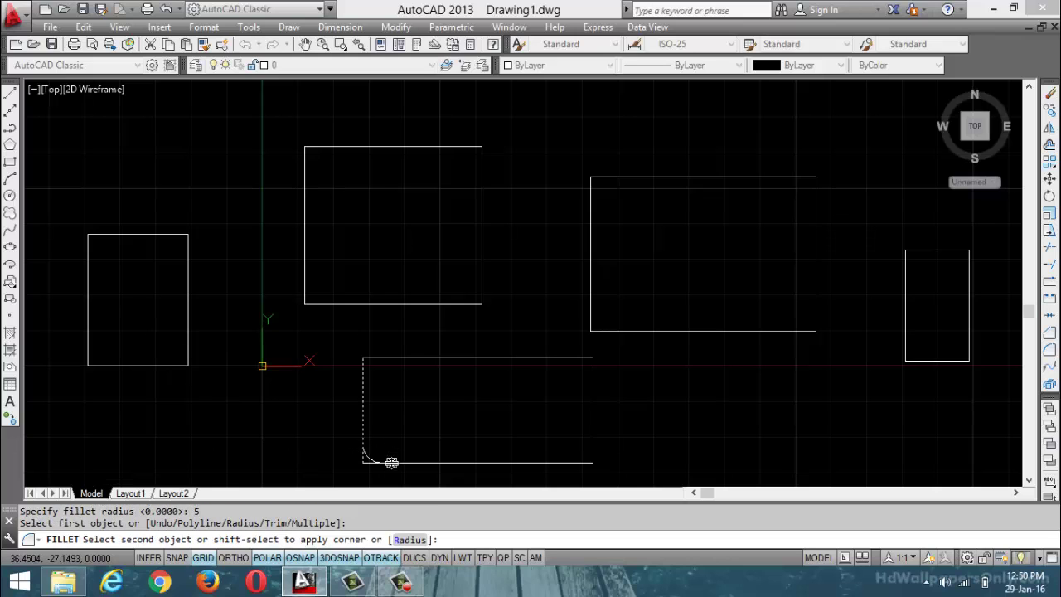
pyautogui.click(392, 463)
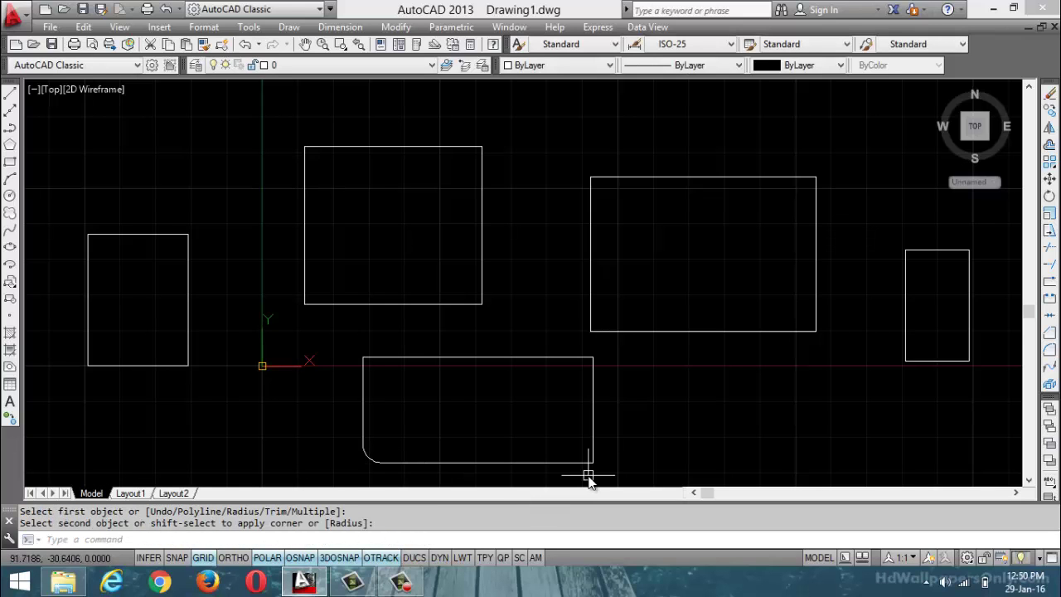
pyautogui.press('Return')
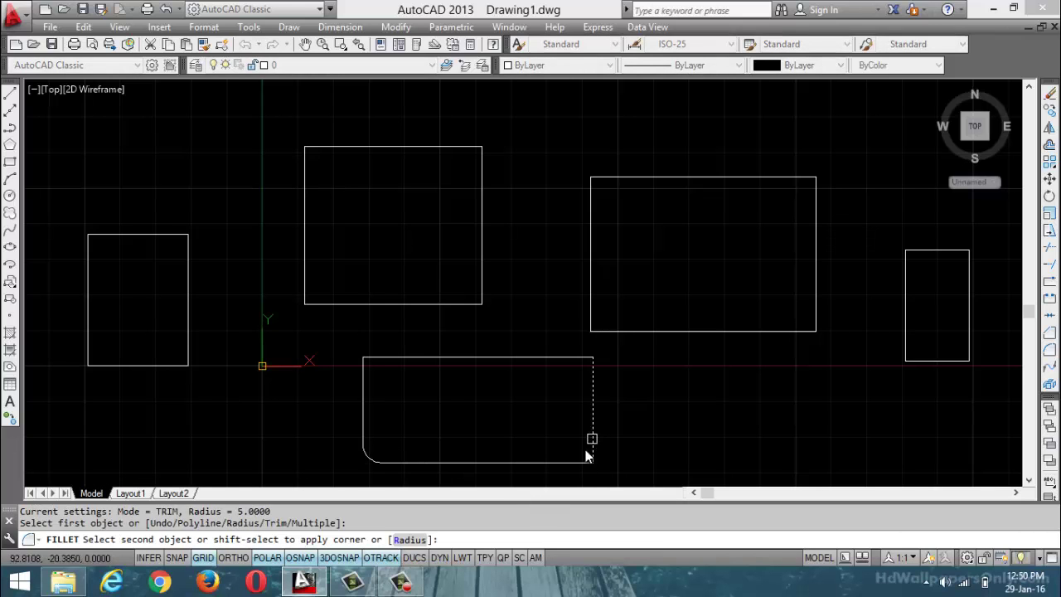
pyautogui.click(593, 446)
pyautogui.click(575, 462)
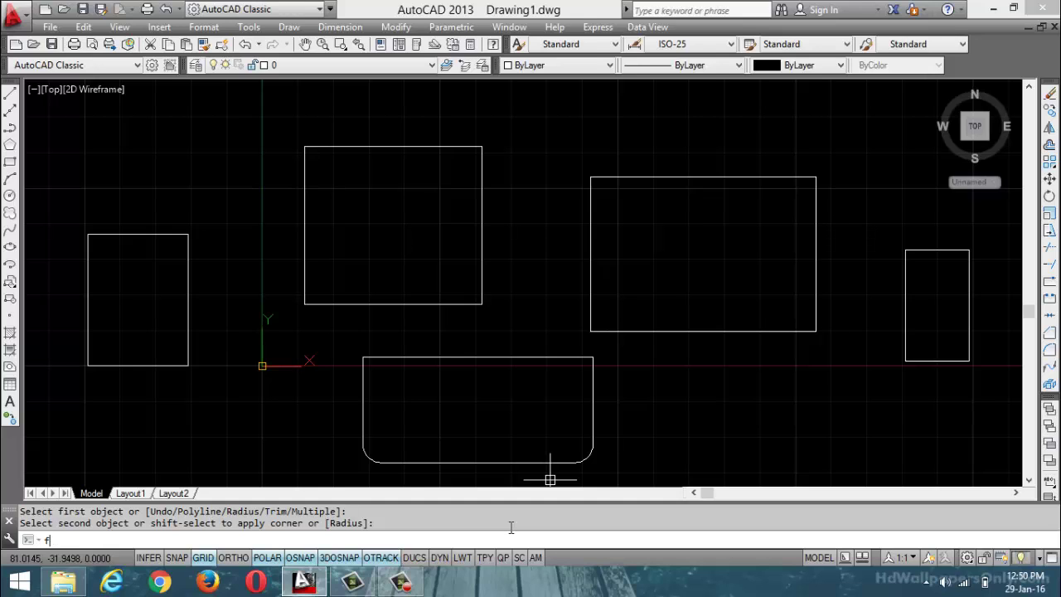
pyautogui.press('Return')
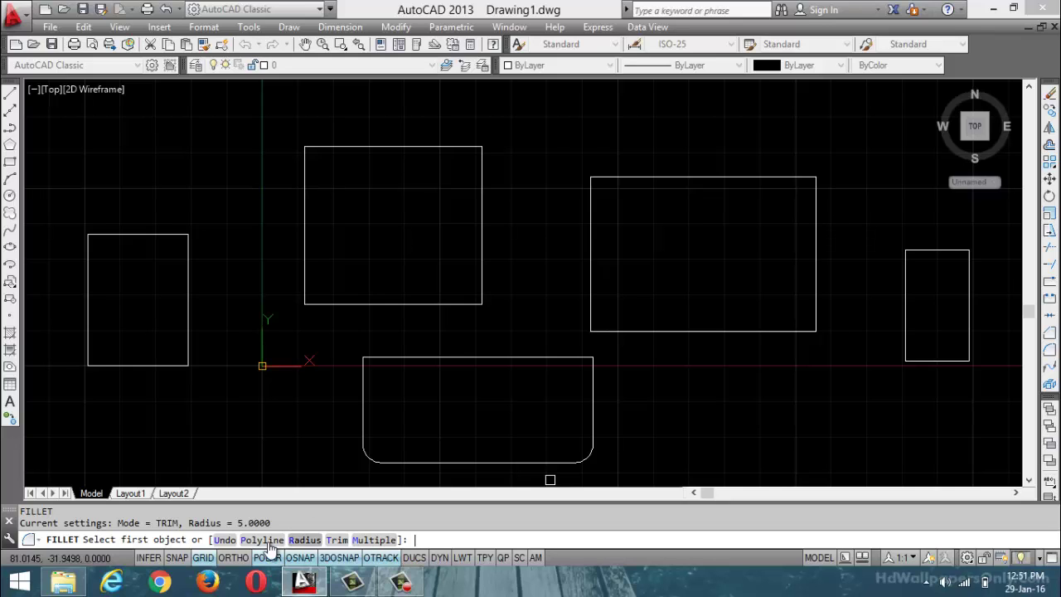
# Fillet the upper middle rectangle as a polyline, rounding all four corners at radius 5
pyautogui.click(249, 540)
pyautogui.click(351, 304)
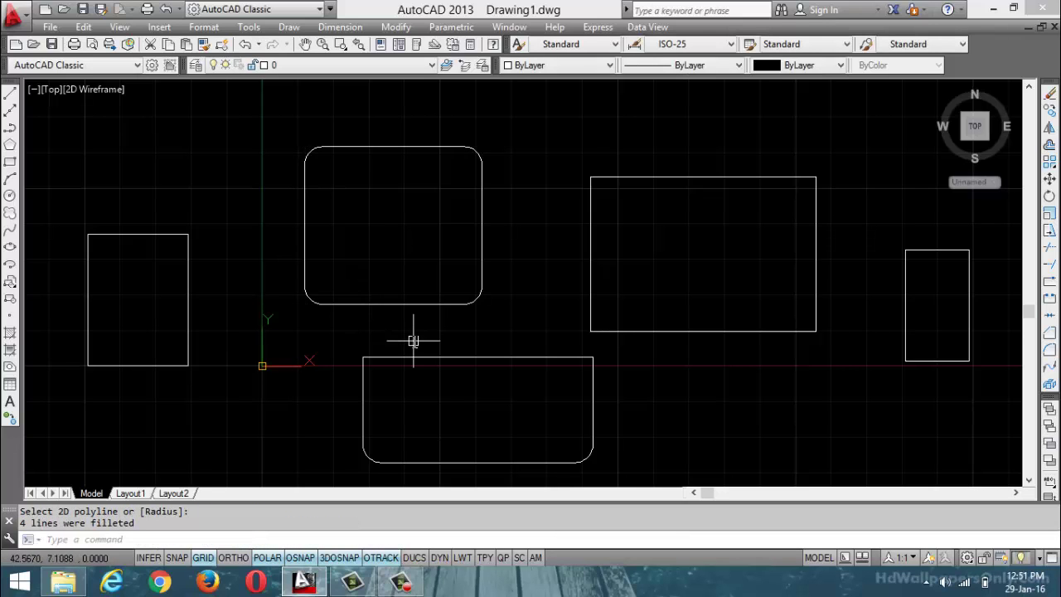
# In Multiple mode, round the large rectangle's bottom-right and left rectangle's top-right corners
pyautogui.press('Return')
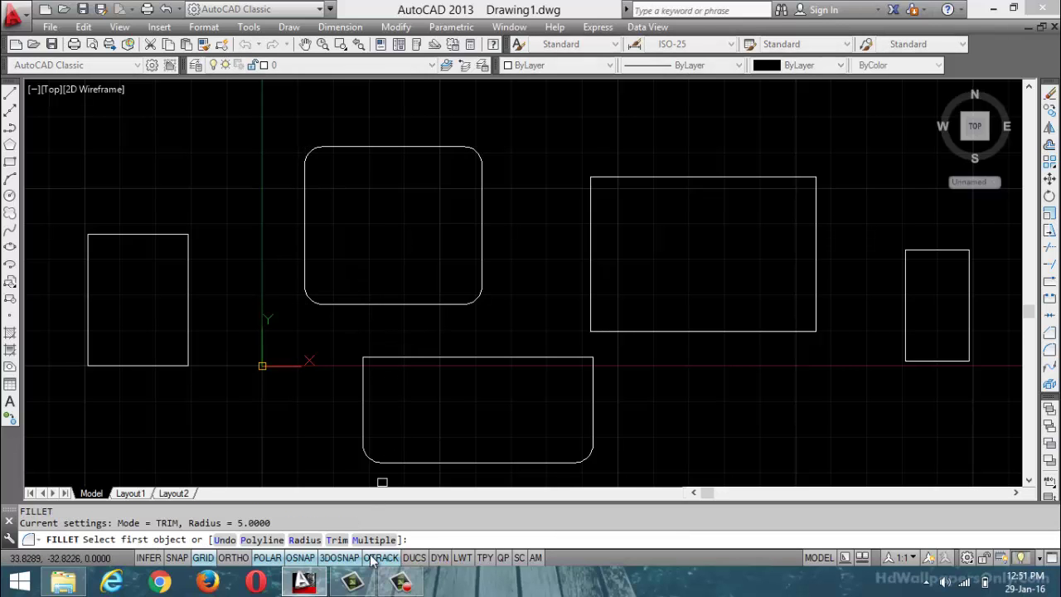
pyautogui.click(374, 540)
pyautogui.click(795, 330)
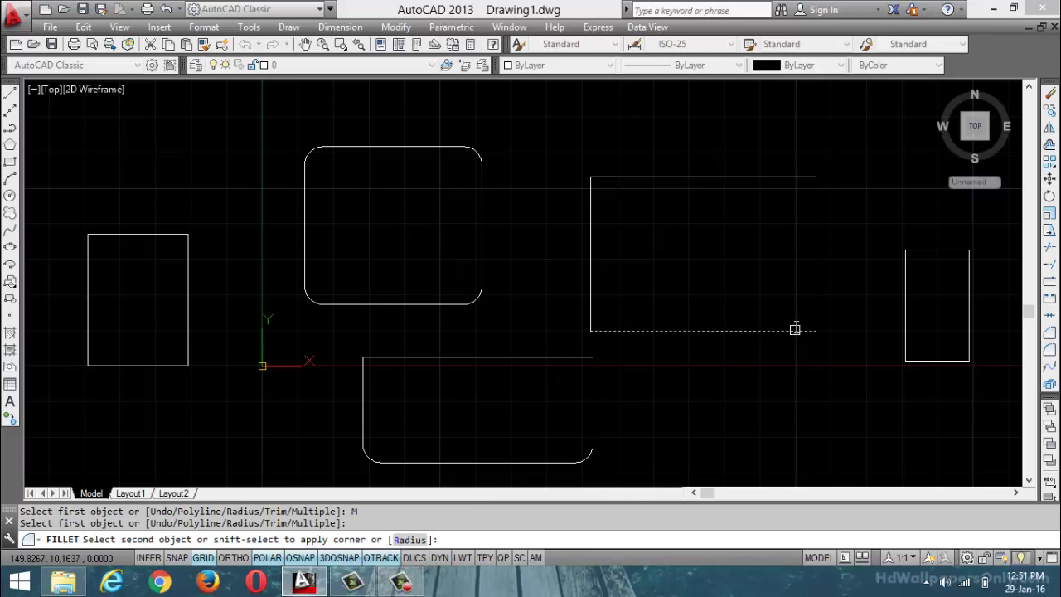
pyautogui.click(817, 309)
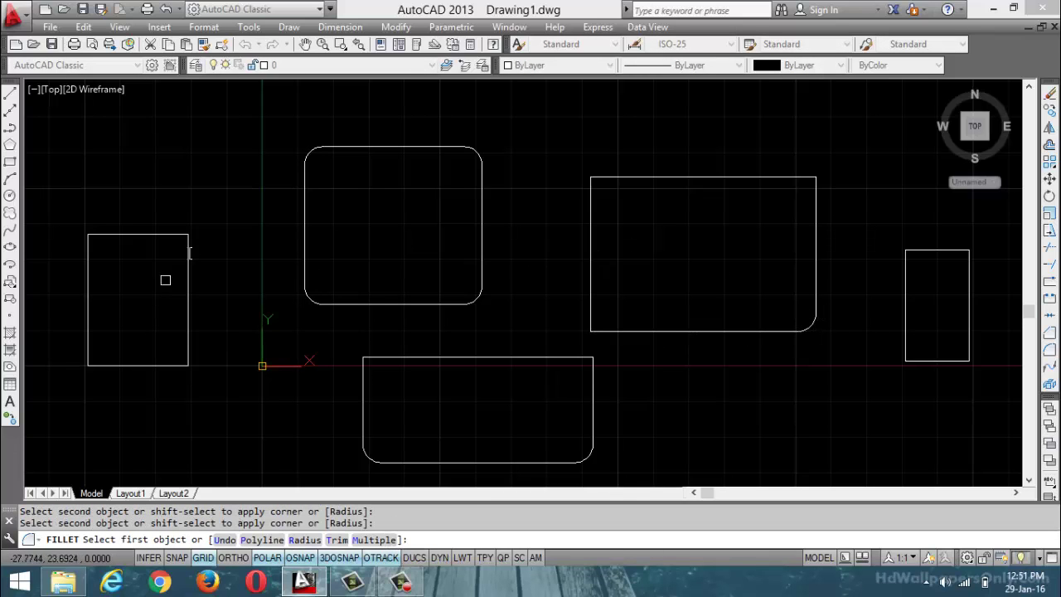
pyautogui.click(148, 235)
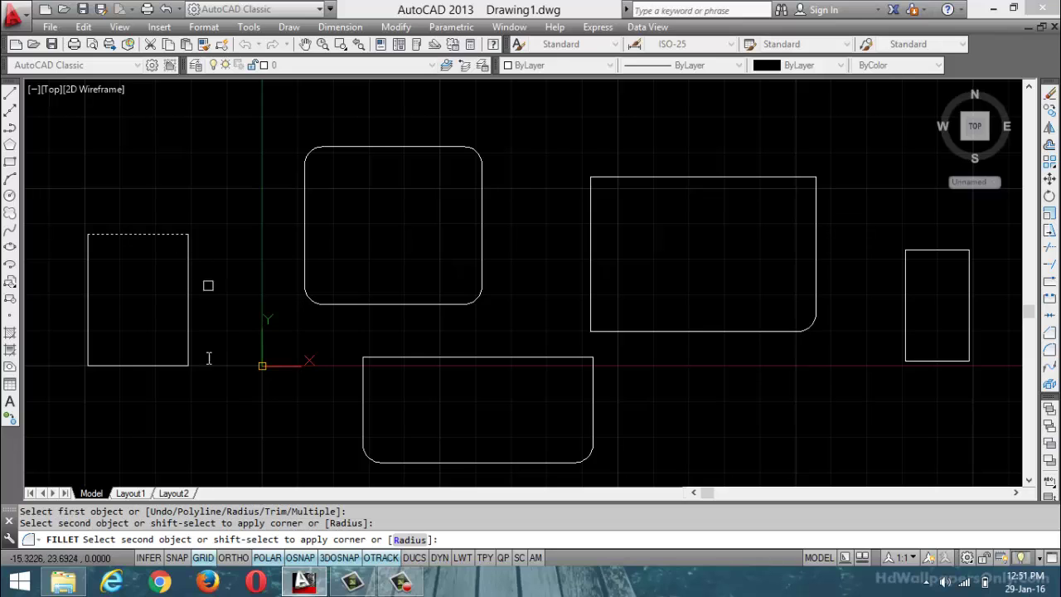
pyautogui.click(189, 254)
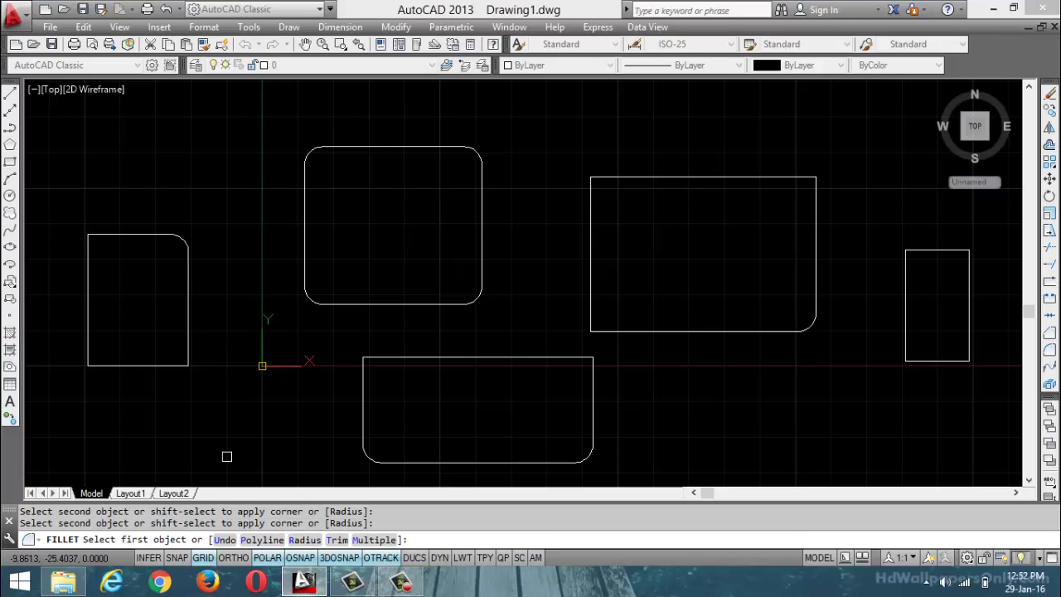
# Set the fillet radius to 6 and round the small right rectangle's bottom-left corner
pyautogui.write('R')
pyautogui.press('Return')
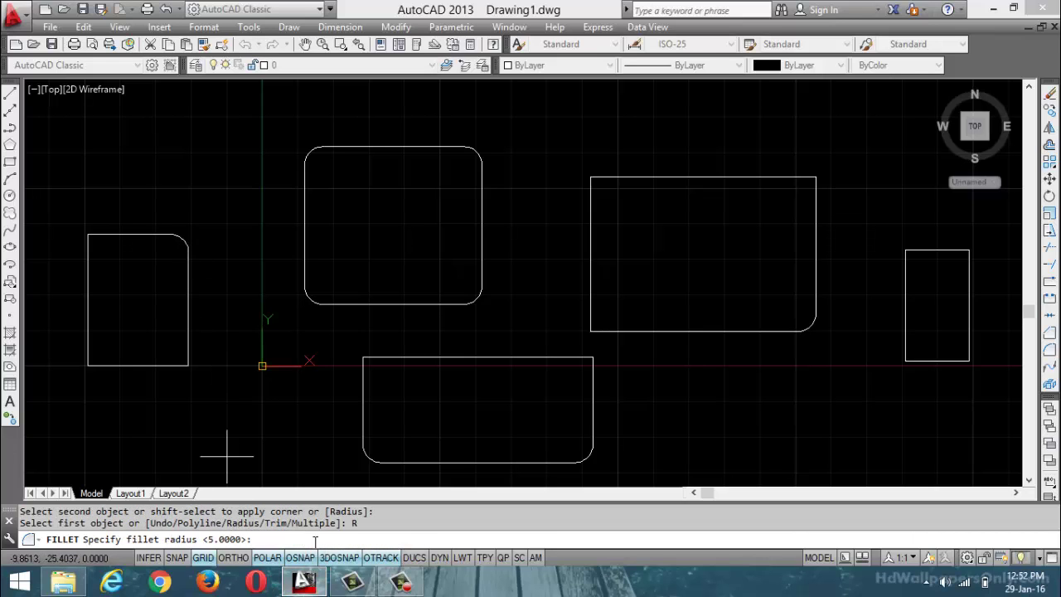
pyautogui.write('6')
pyautogui.press('Return')
pyautogui.click(906, 333)
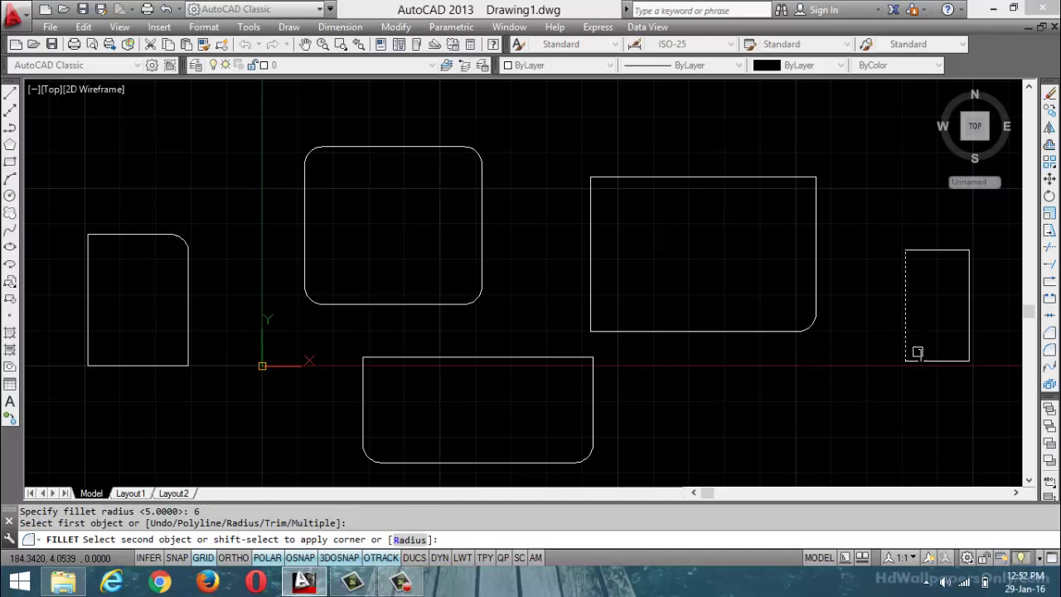
pyautogui.click(918, 360)
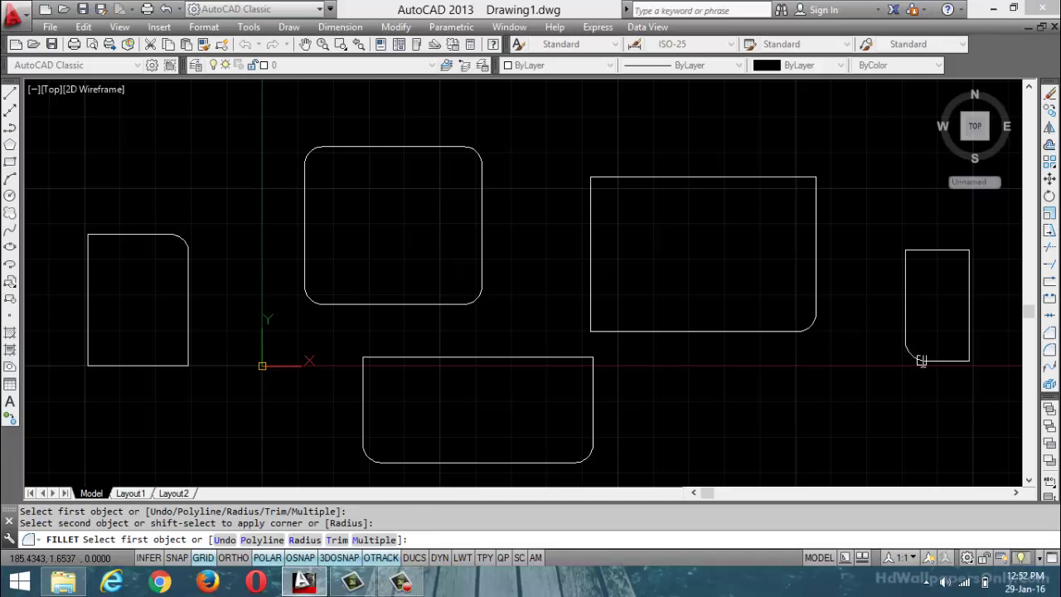
# Set the fillet radius to 10 and round the large rectangle's bottom-left corner
pyautogui.click(294, 539)
pyautogui.write('10')
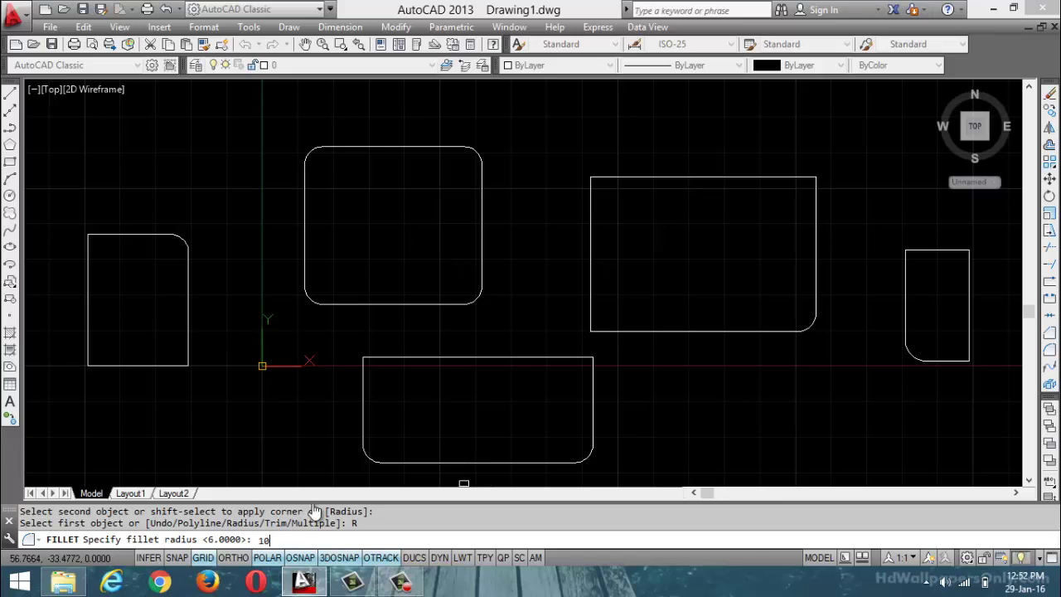
pyautogui.press('Return')
pyautogui.click(658, 332)
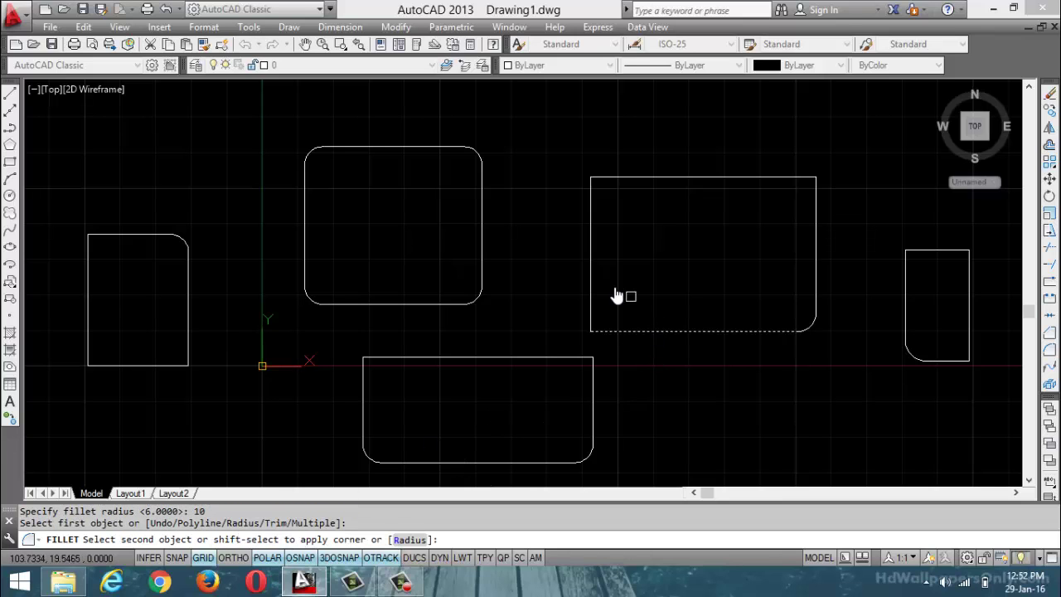
pyautogui.click(591, 287)
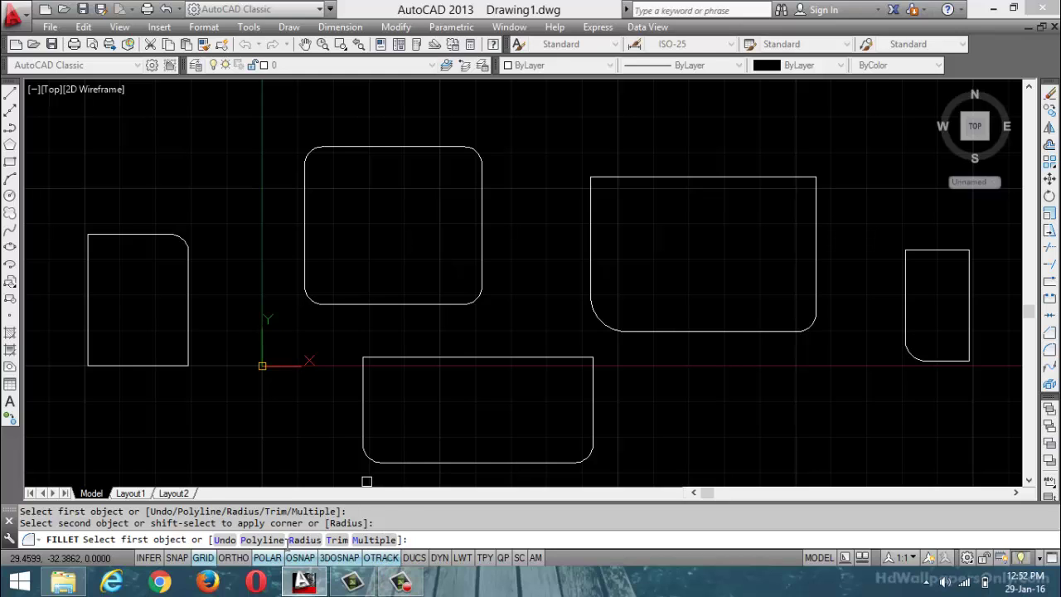
# With No trim, add fillet arcs across both bottom corners of the left rectangle
pyautogui.click(336, 540)
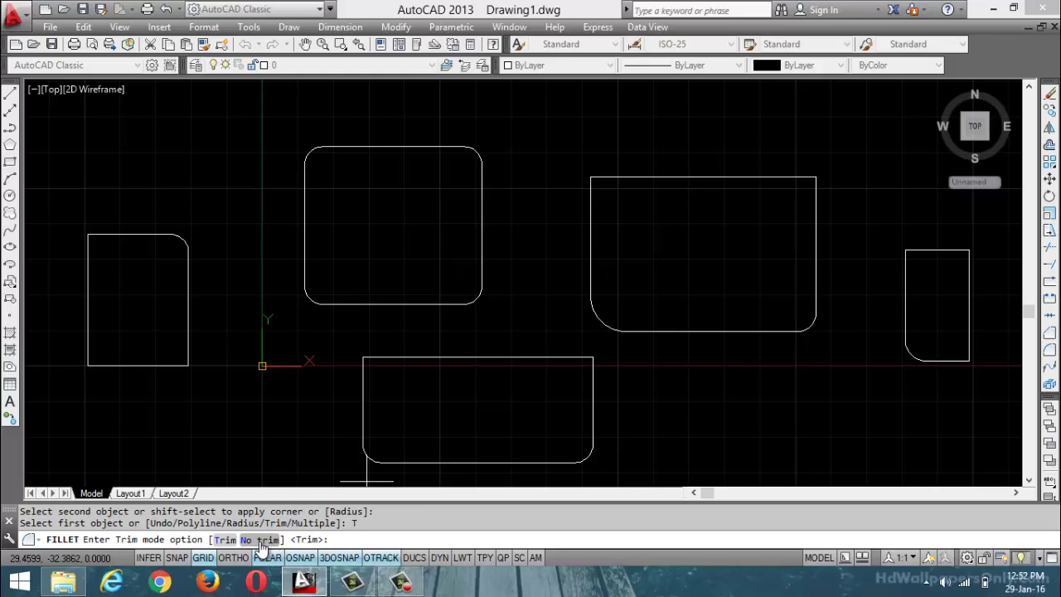
pyautogui.click(260, 539)
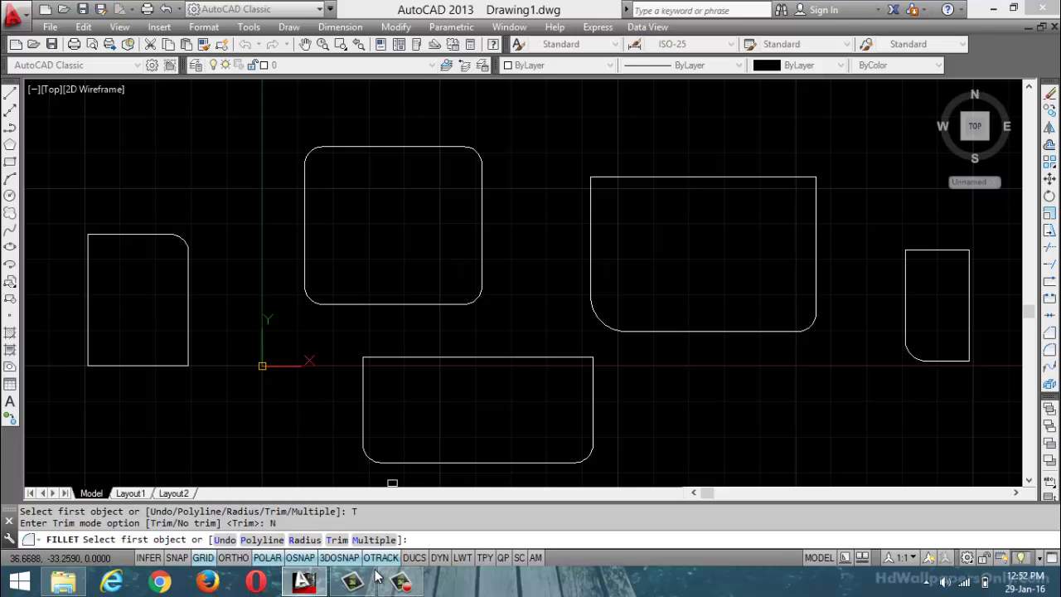
pyautogui.click(165, 365)
pyautogui.click(186, 352)
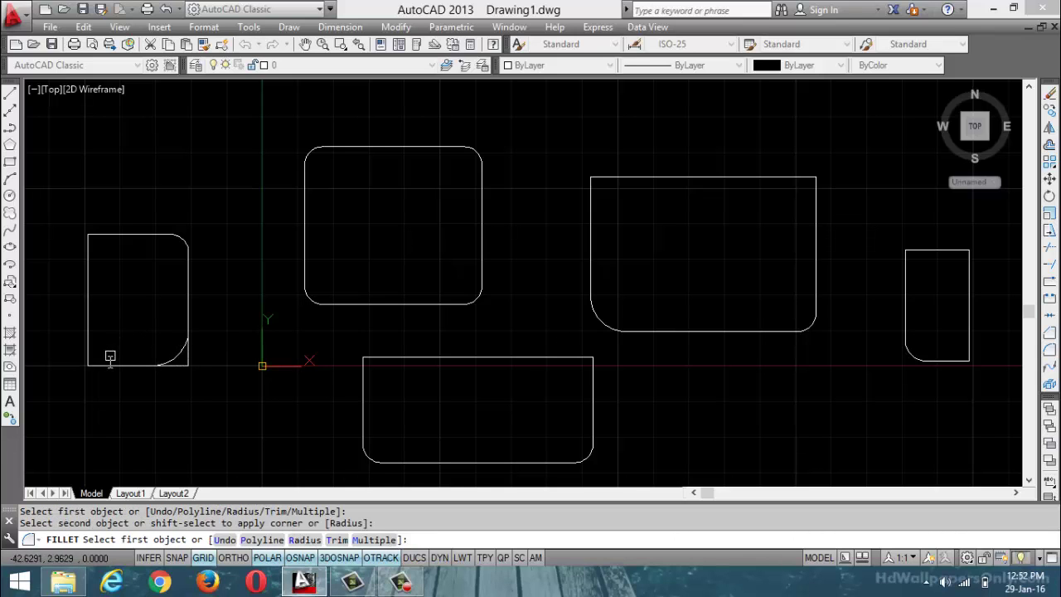
pyautogui.click(108, 365)
pyautogui.click(89, 344)
# Restore Trim mode and round the large rectangle's top-right corner
pyautogui.click(338, 539)
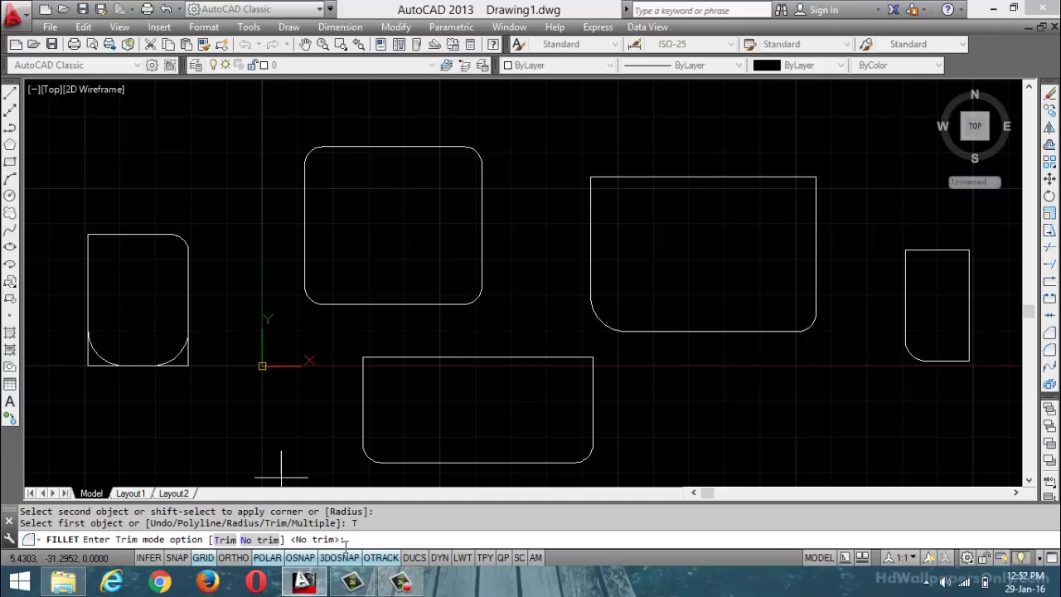
pyautogui.click(229, 540)
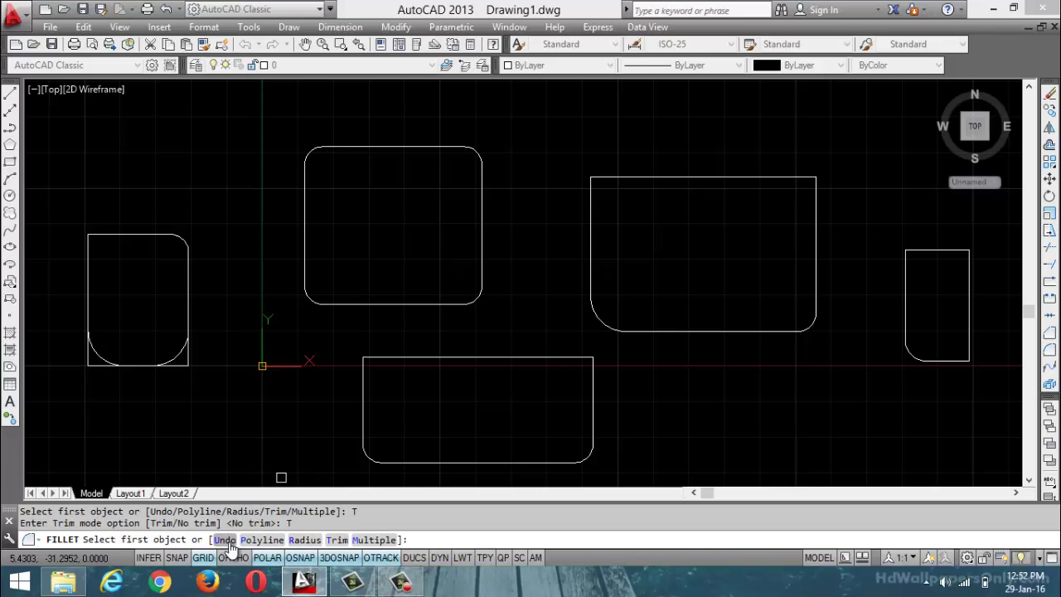
pyautogui.click(689, 178)
pyautogui.click(815, 219)
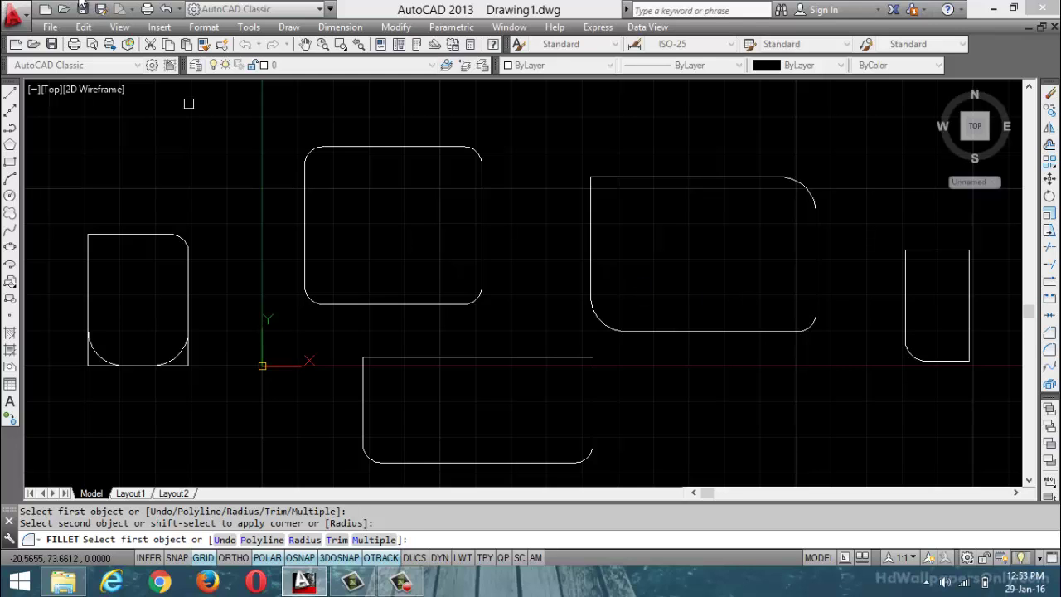
# End the fillet command, then select and delete all seven shapes
pyautogui.press('Escape')
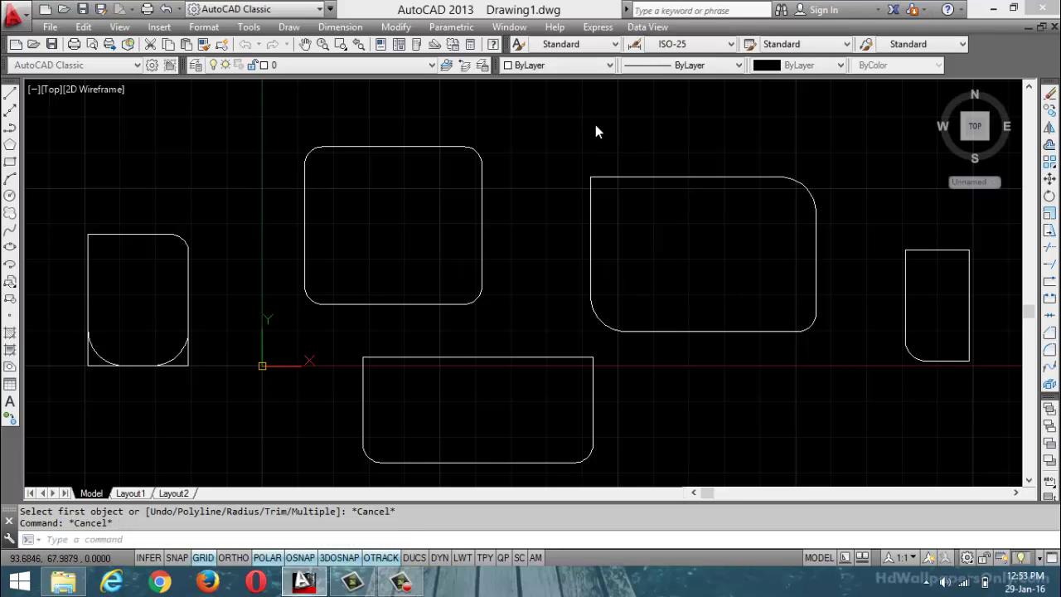
pyautogui.hotkey('ctrl', 'a')
pyautogui.press('Delete')
# Browse the Modify menu's list of editing operations, then close it
pyautogui.click(396, 27)
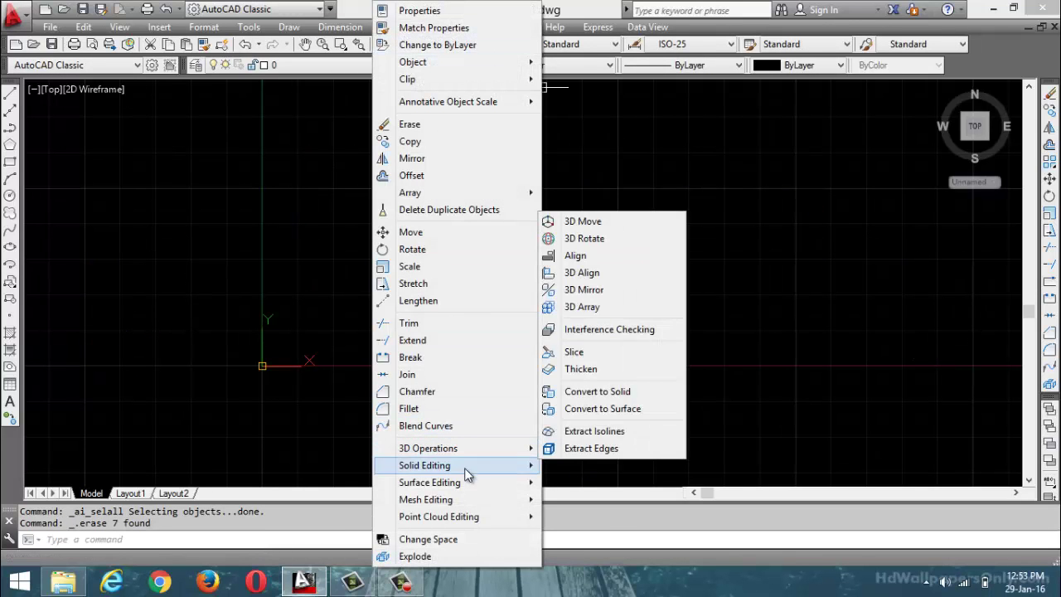
pyautogui.moveTo(466, 453)
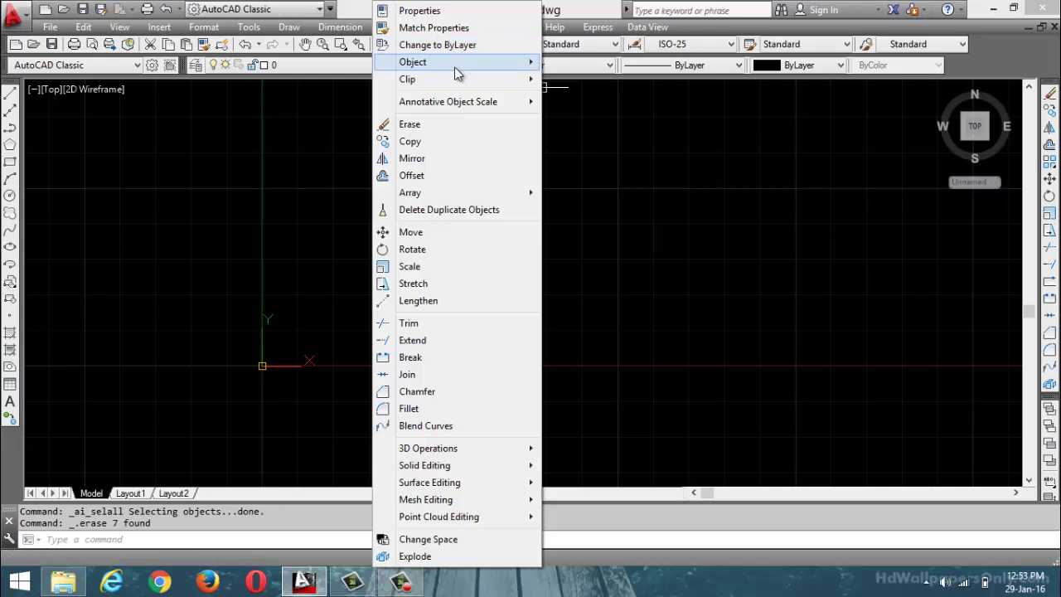
pyautogui.moveTo(454, 68)
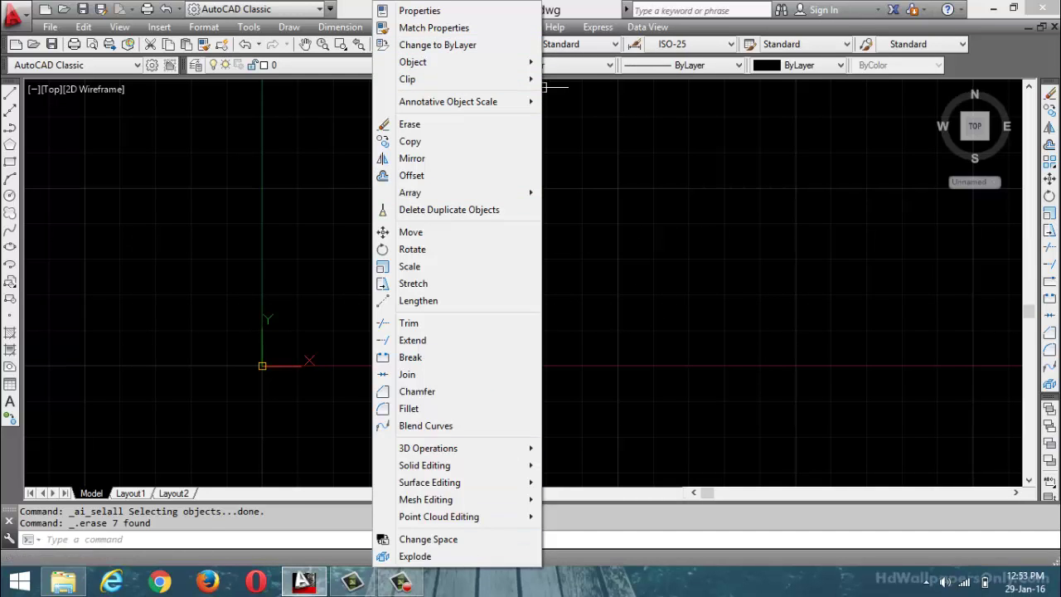
pyautogui.click(1050, 93)
# Float the Modify toolbar over the canvas, move it, and dock it back in place
pyautogui.moveTo(1050, 94); pyautogui.dragTo(757, 149)
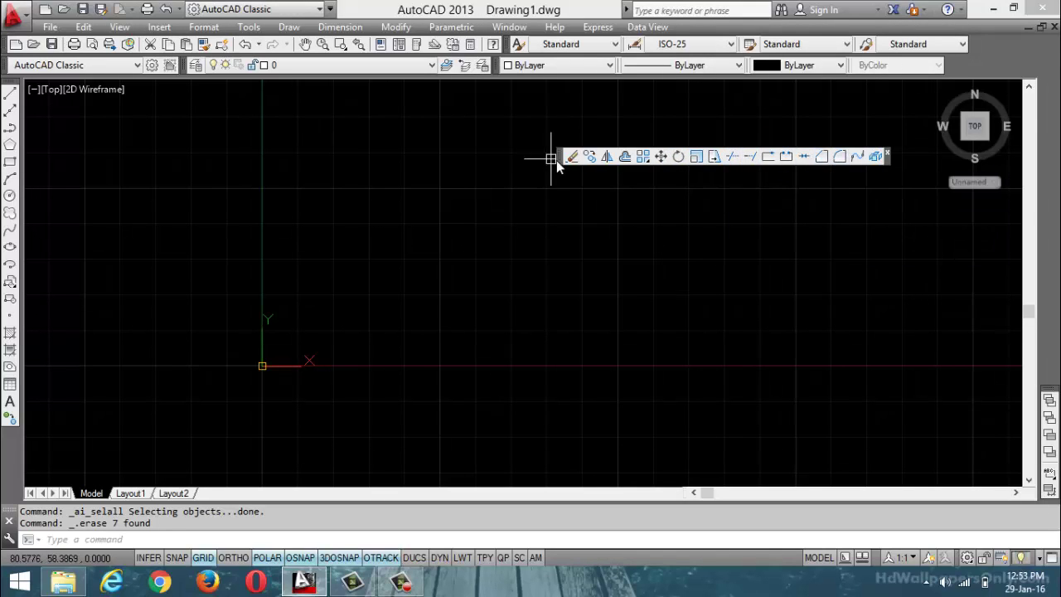
pyautogui.moveTo(557, 159); pyautogui.dragTo(741, 235)
pyautogui.moveTo(918, 219); pyautogui.dragTo(890, 219)
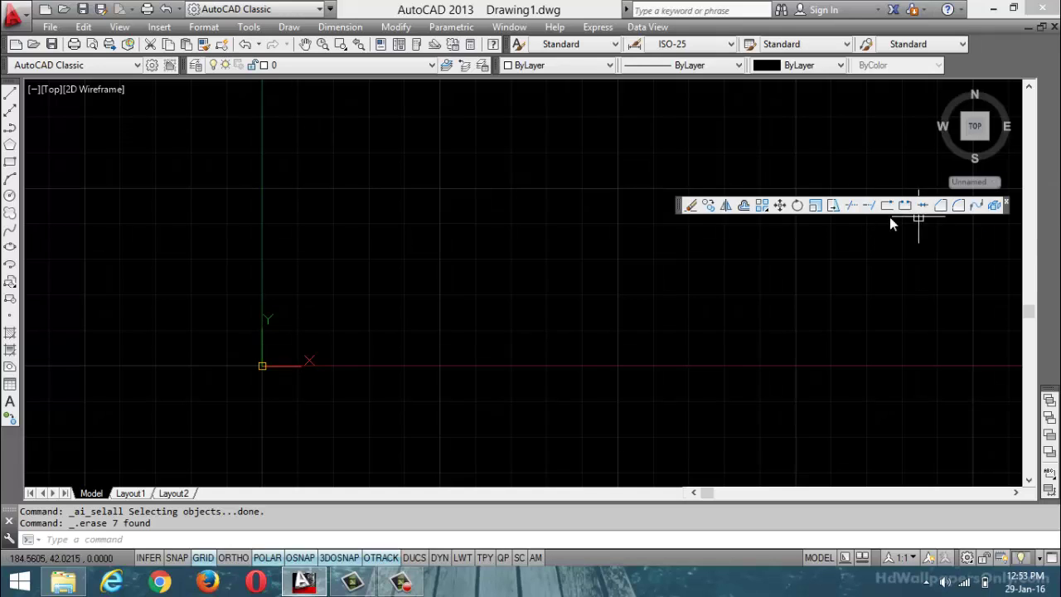
pyautogui.moveTo(798, 214); pyautogui.dragTo(1049, 199)
pyautogui.click(814, 284)
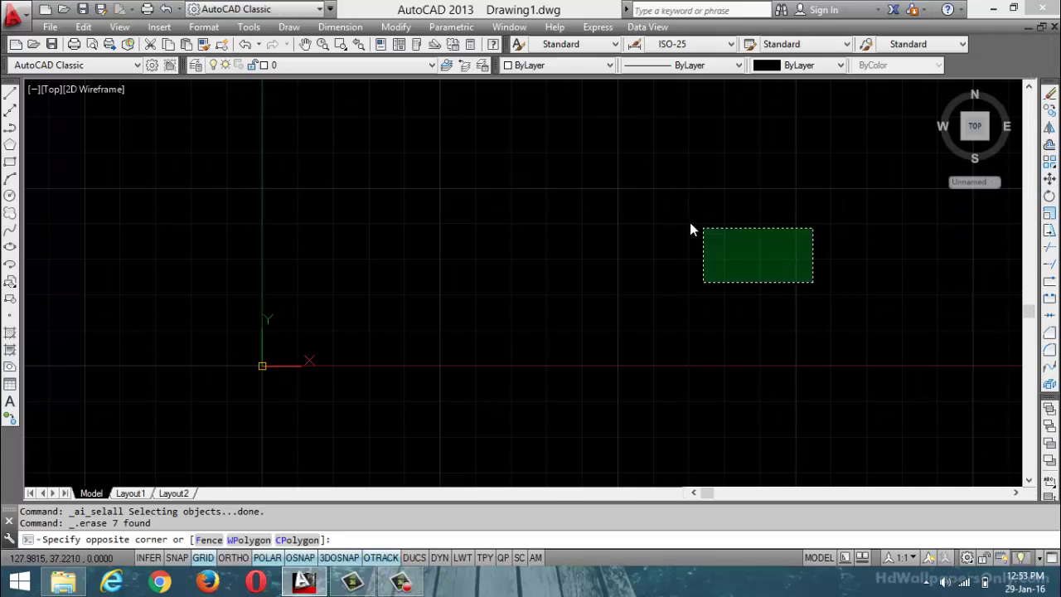
pyautogui.press('Escape')
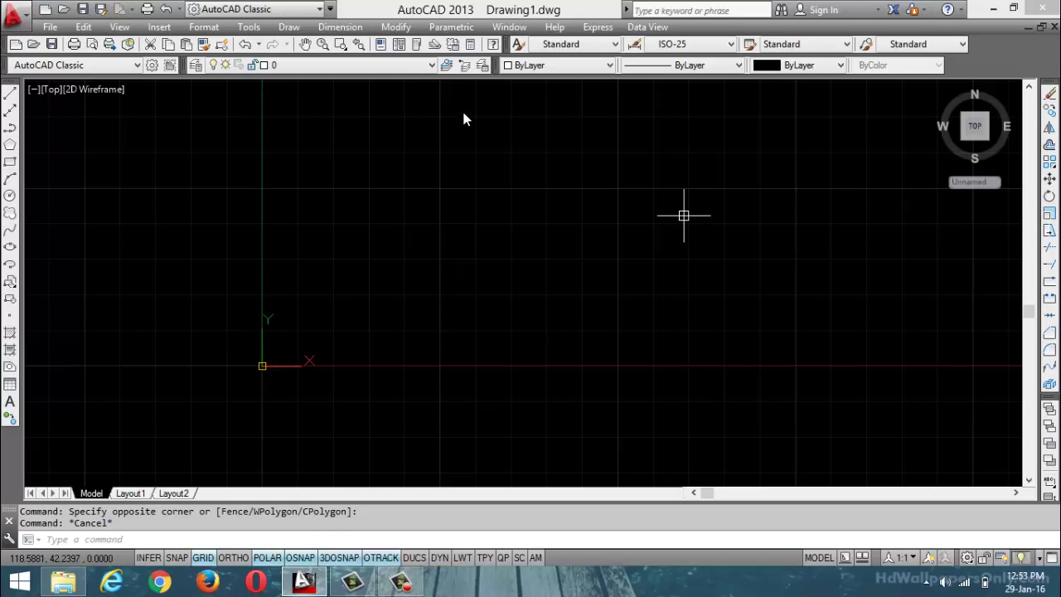
# Exit AutoCAD, declining to save changes to Drawing1.dwg
pyautogui.click(1043, 9)
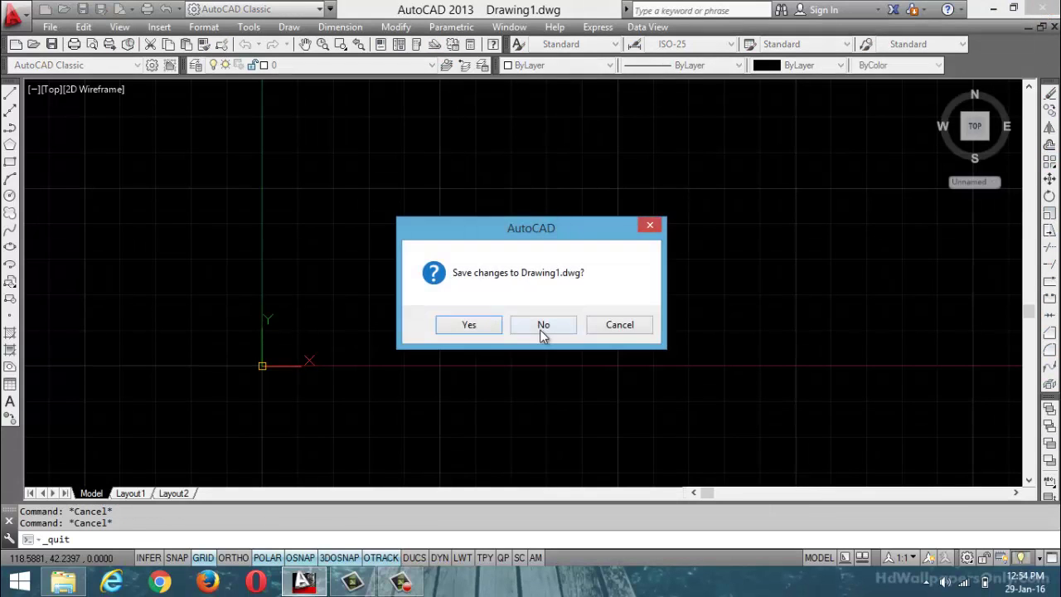
pyautogui.click(540, 330)
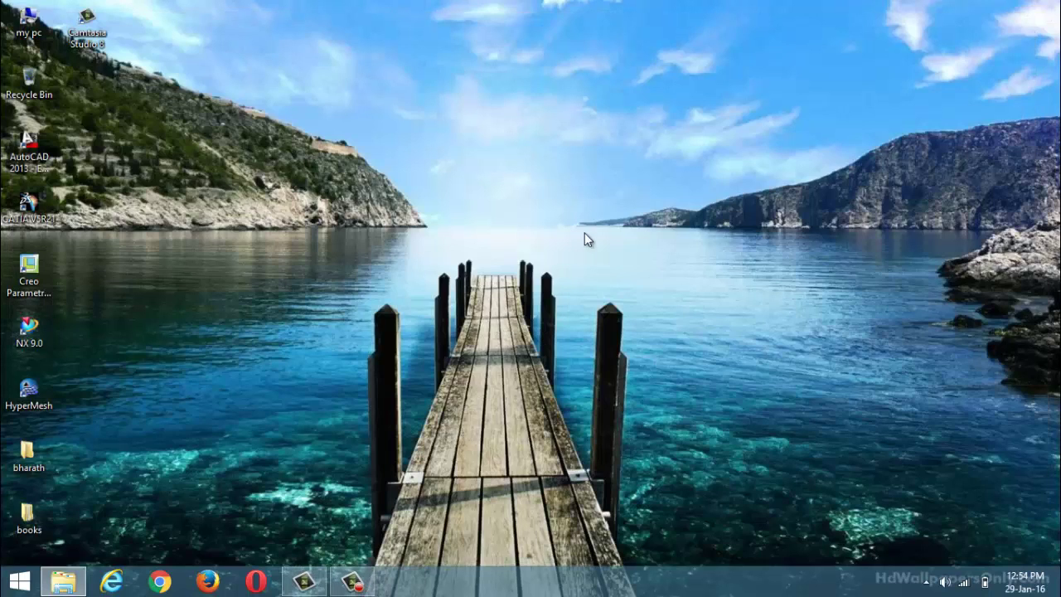